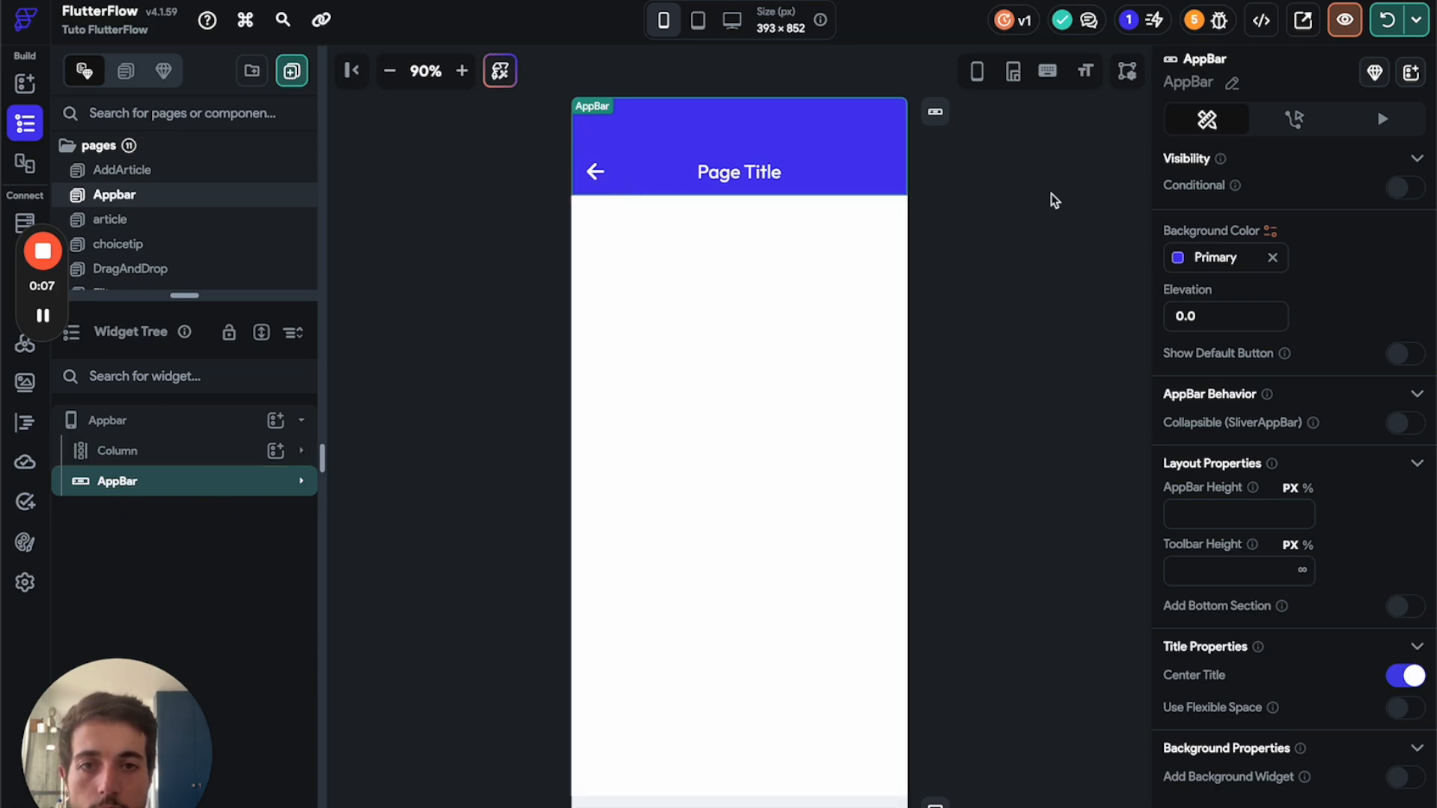
# - Examine the FlutterFlow docs diagram of the AppBar's Leading, Title and Actions areas, and return to the project
pyautogui.hotkey('ctrl', 'Left')
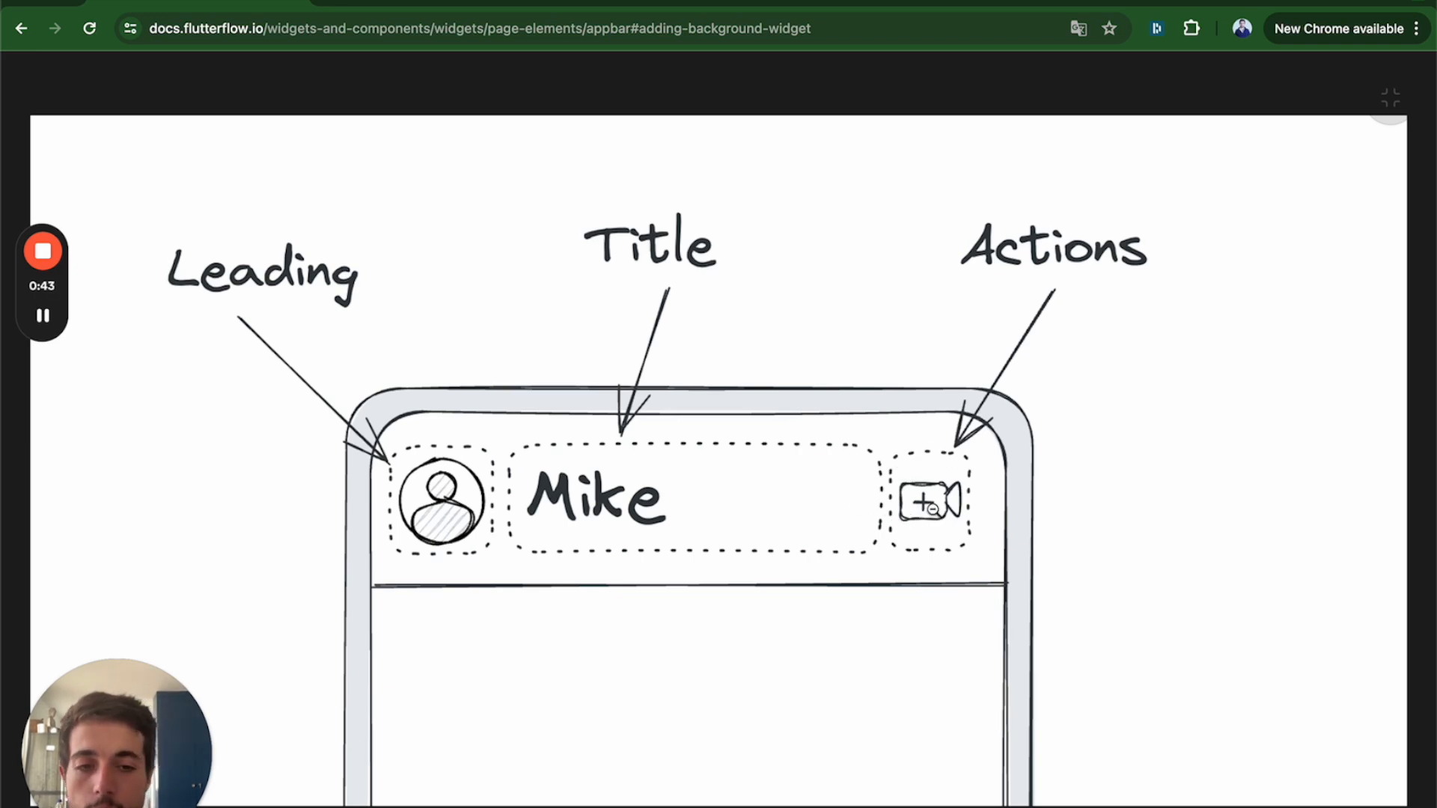
pyautogui.hotkey('ctrl', 'Right')
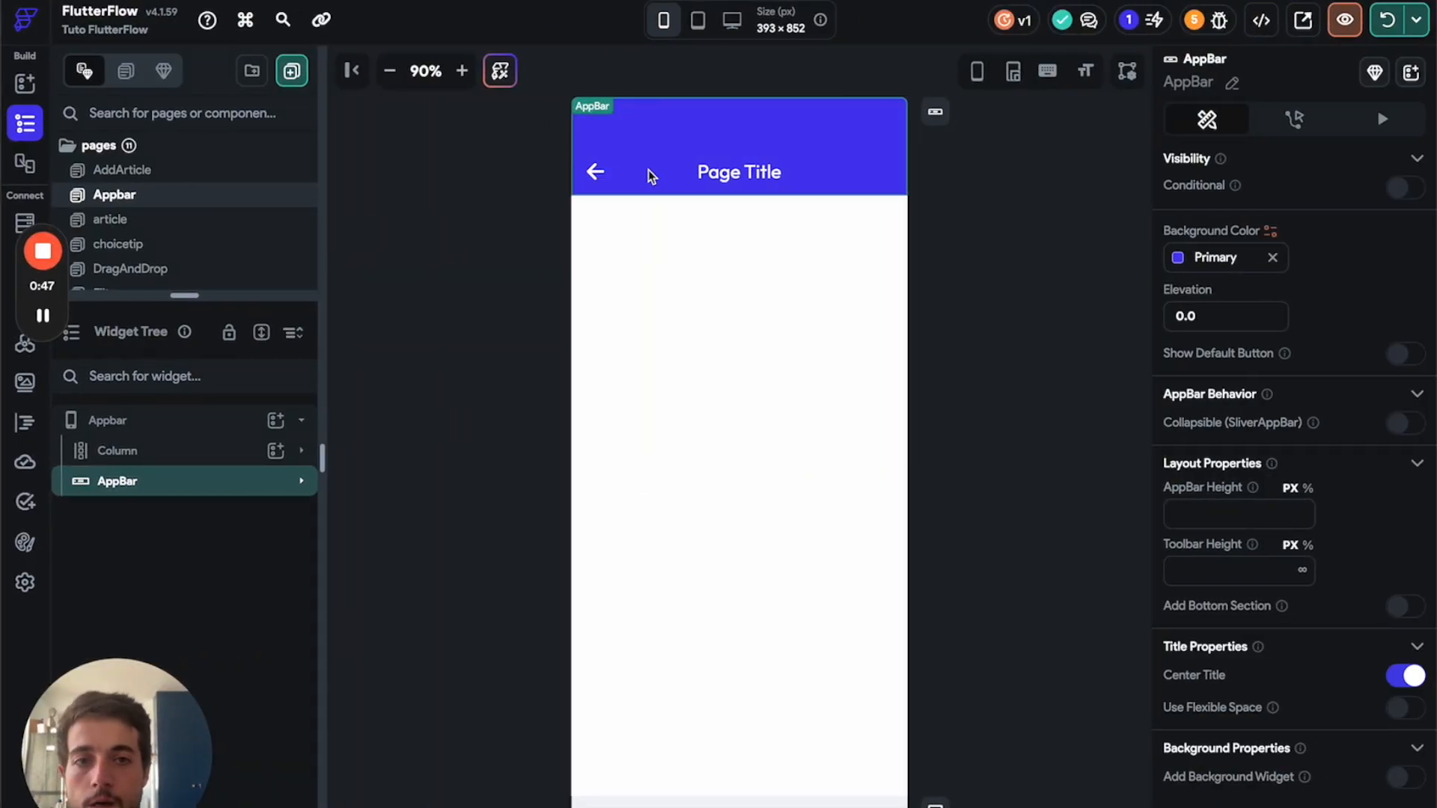
# - Change the app bar's title text to "AppBar"
pyautogui.click(740, 180)
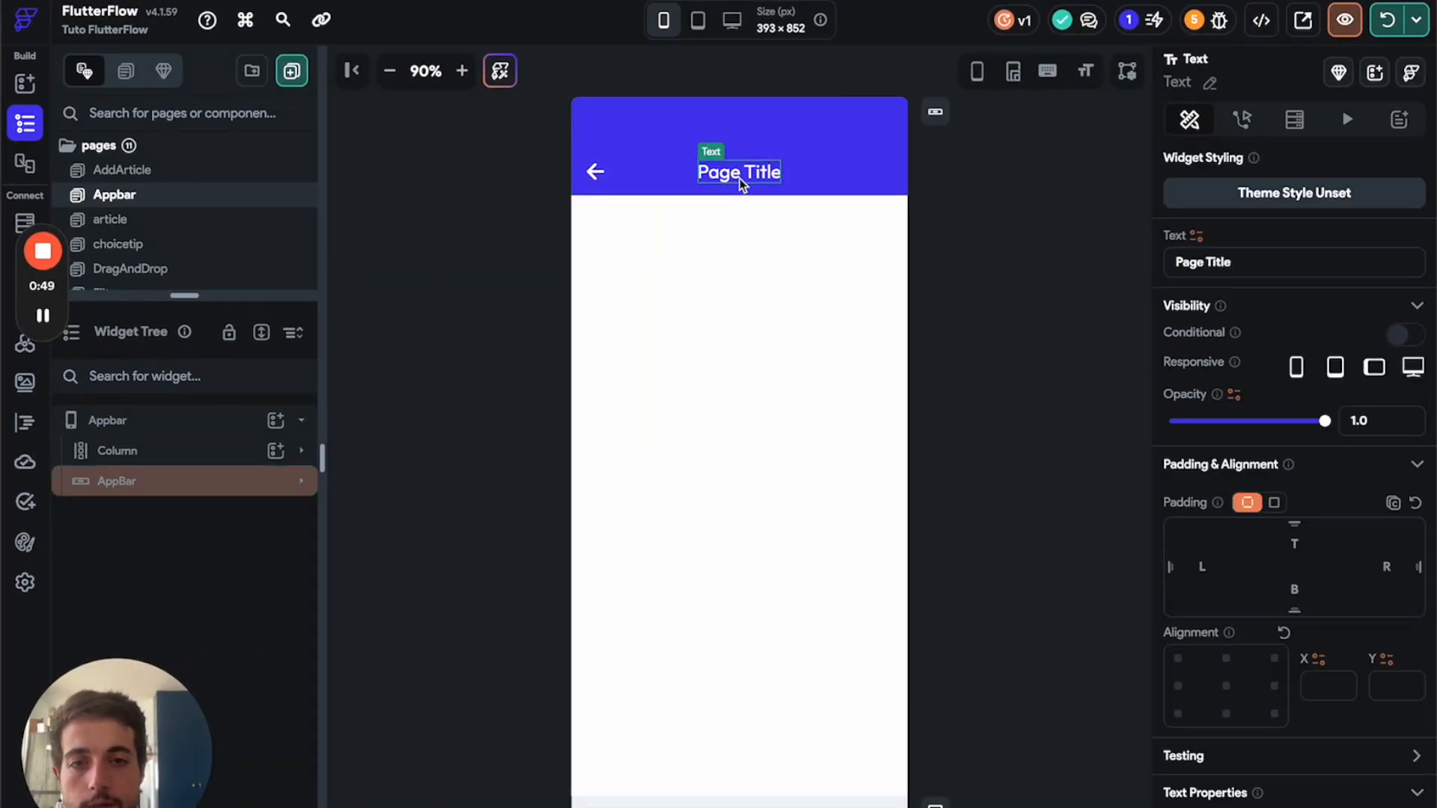
pyautogui.click(1262, 258)
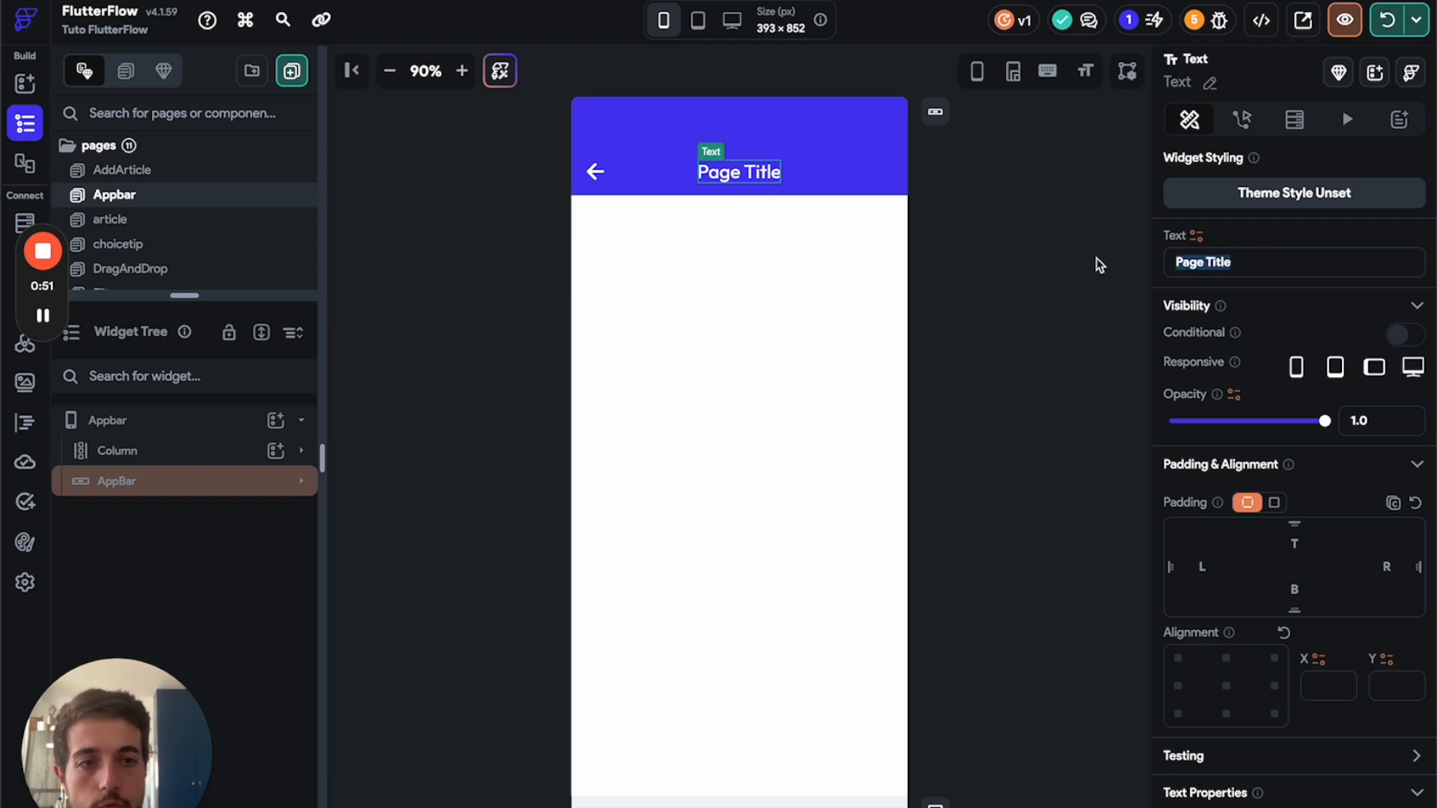
pyautogui.write('AppBAR')
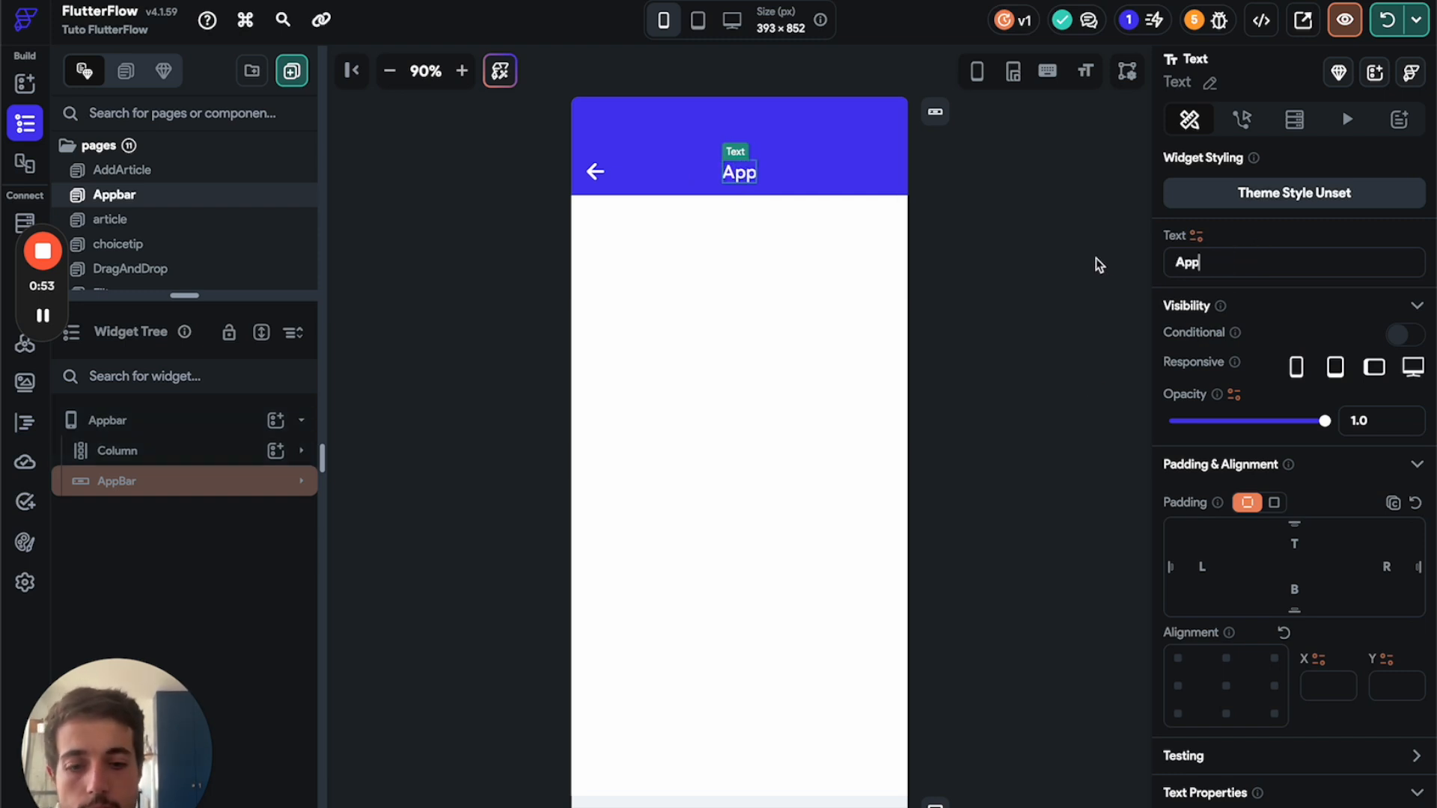
pyautogui.press('BackSpace')
pyautogui.press('BackSpace')
pyautogui.write('ar')
pyautogui.click(1012, 295)
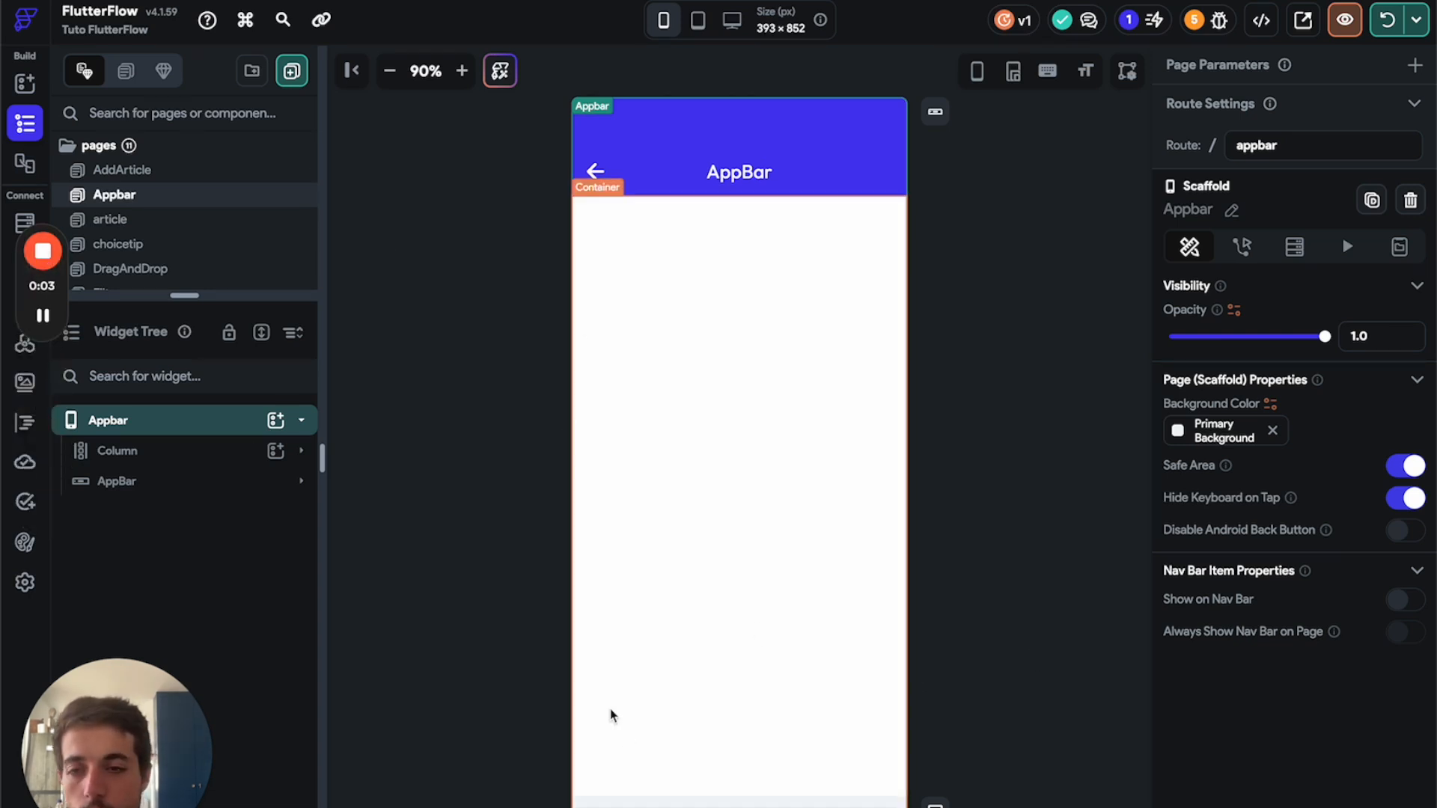
# - Replace the page's existing app bar with a new AppBar widget found by searching for "appbar"
pyautogui.click(716, 157)
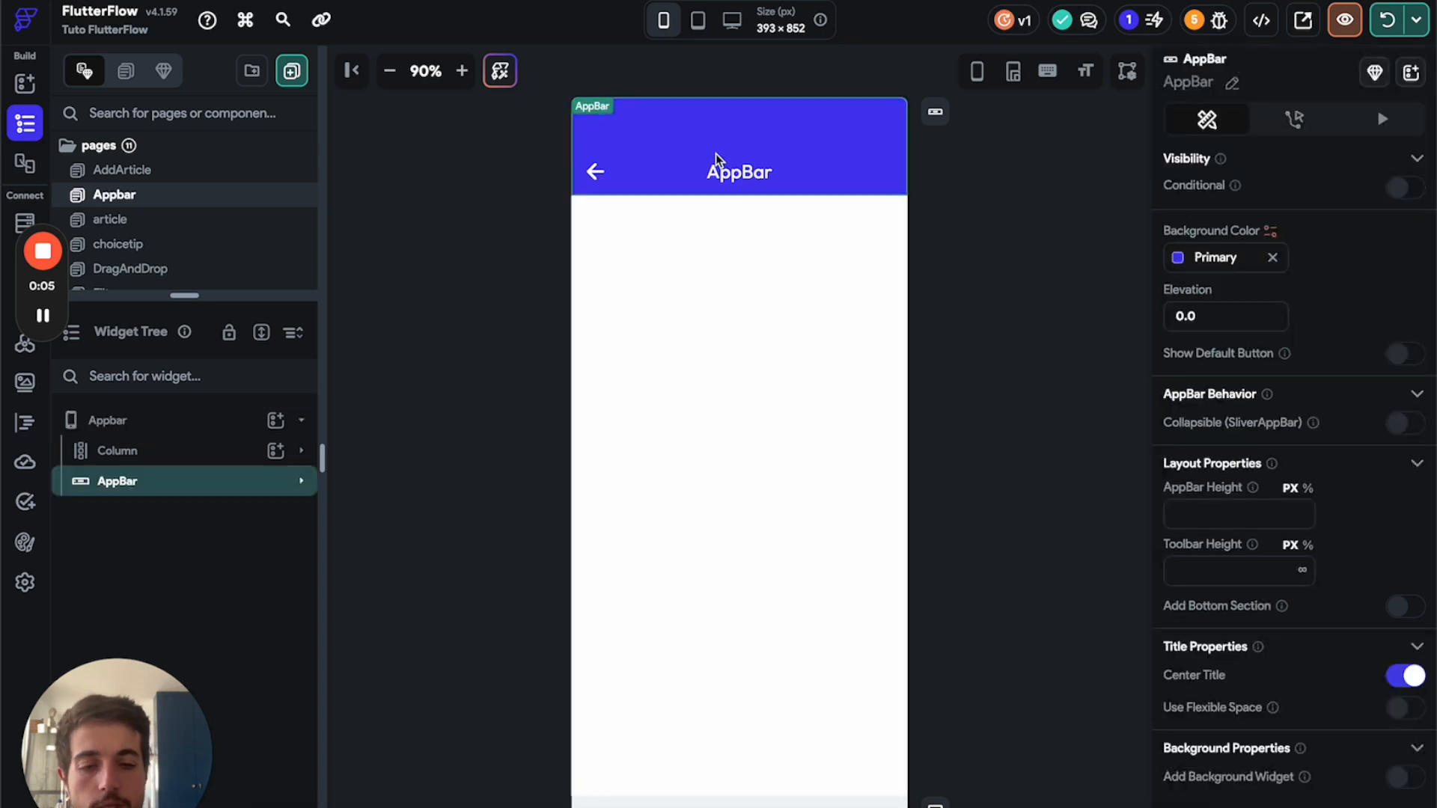
pyautogui.press('Delete')
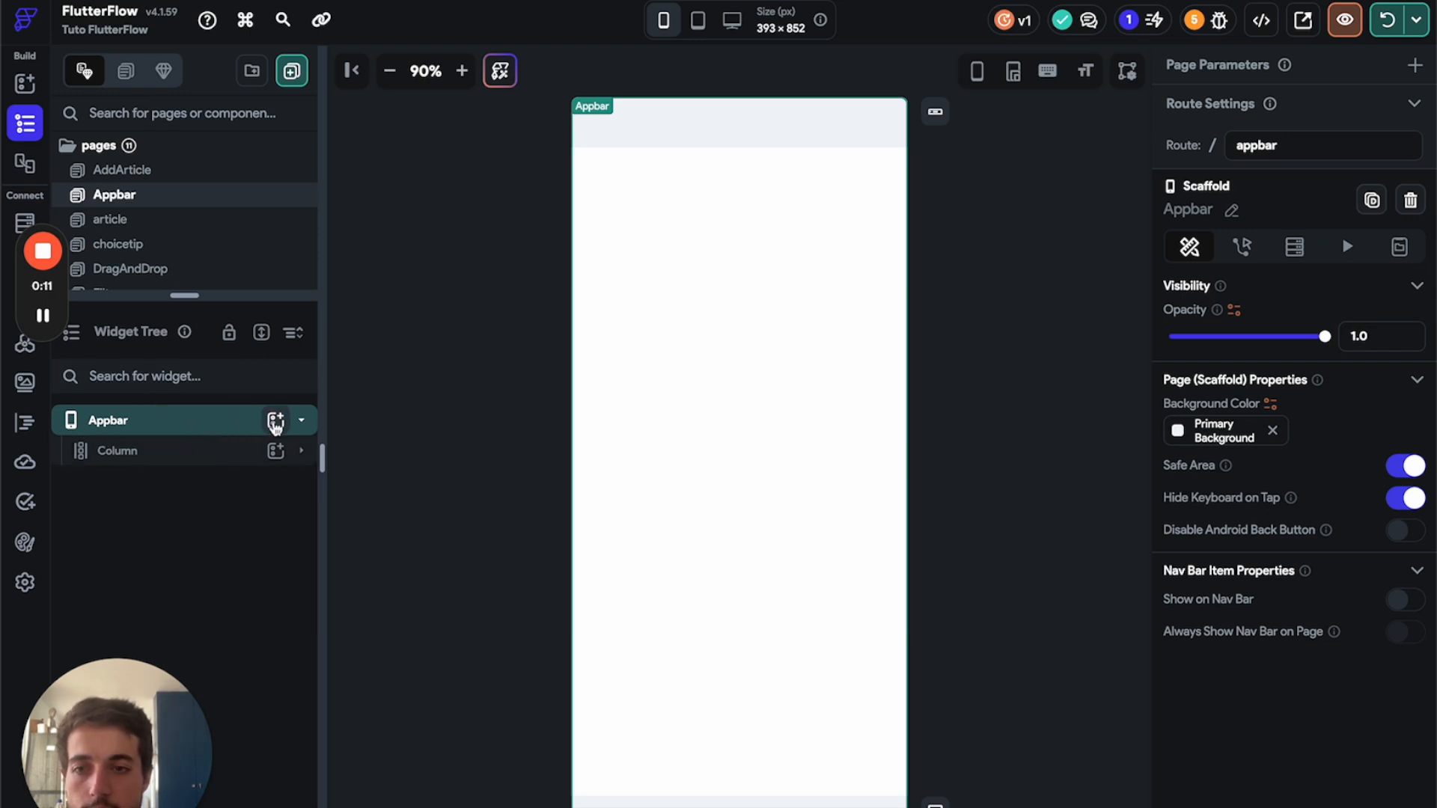
pyautogui.click(277, 419)
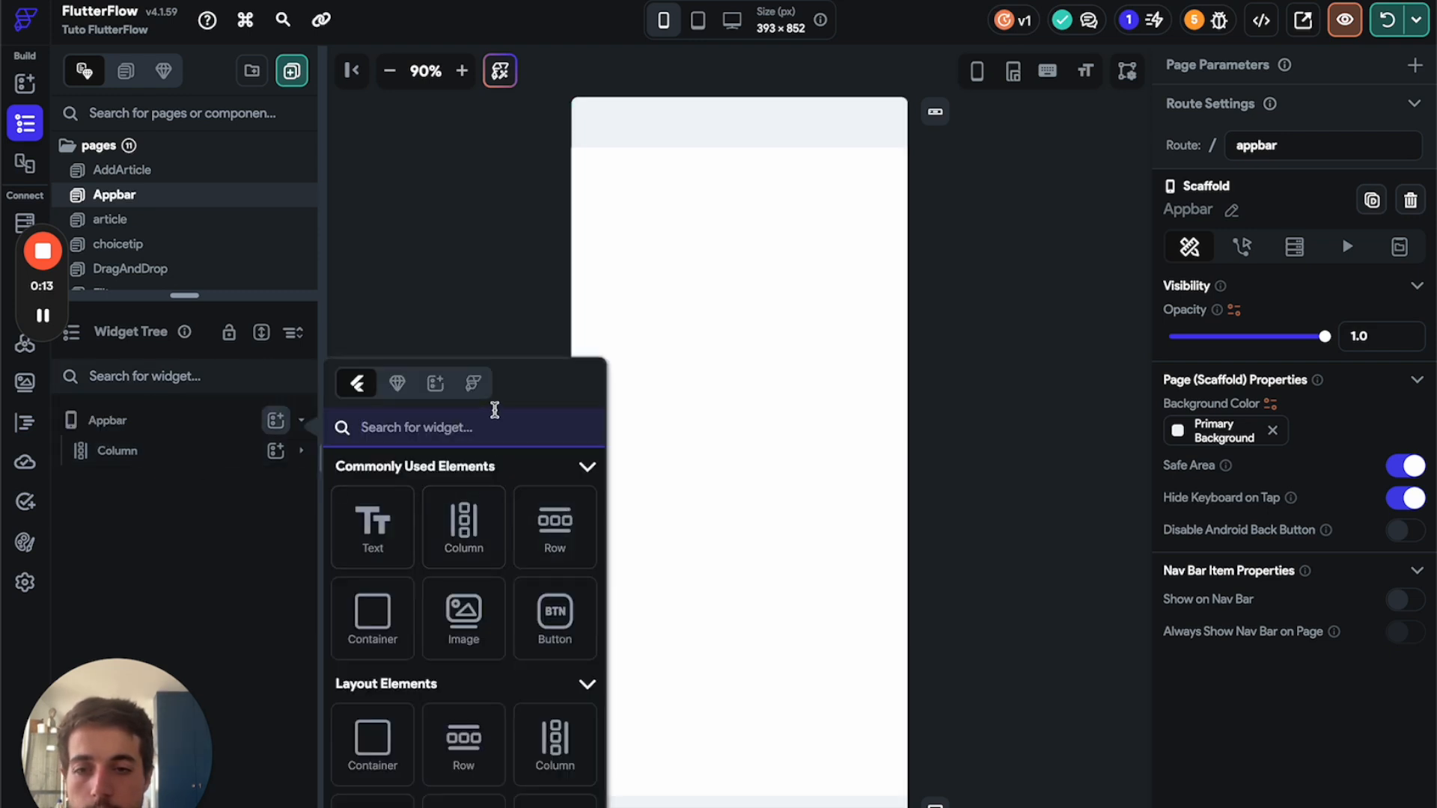
pyautogui.write('appbar')
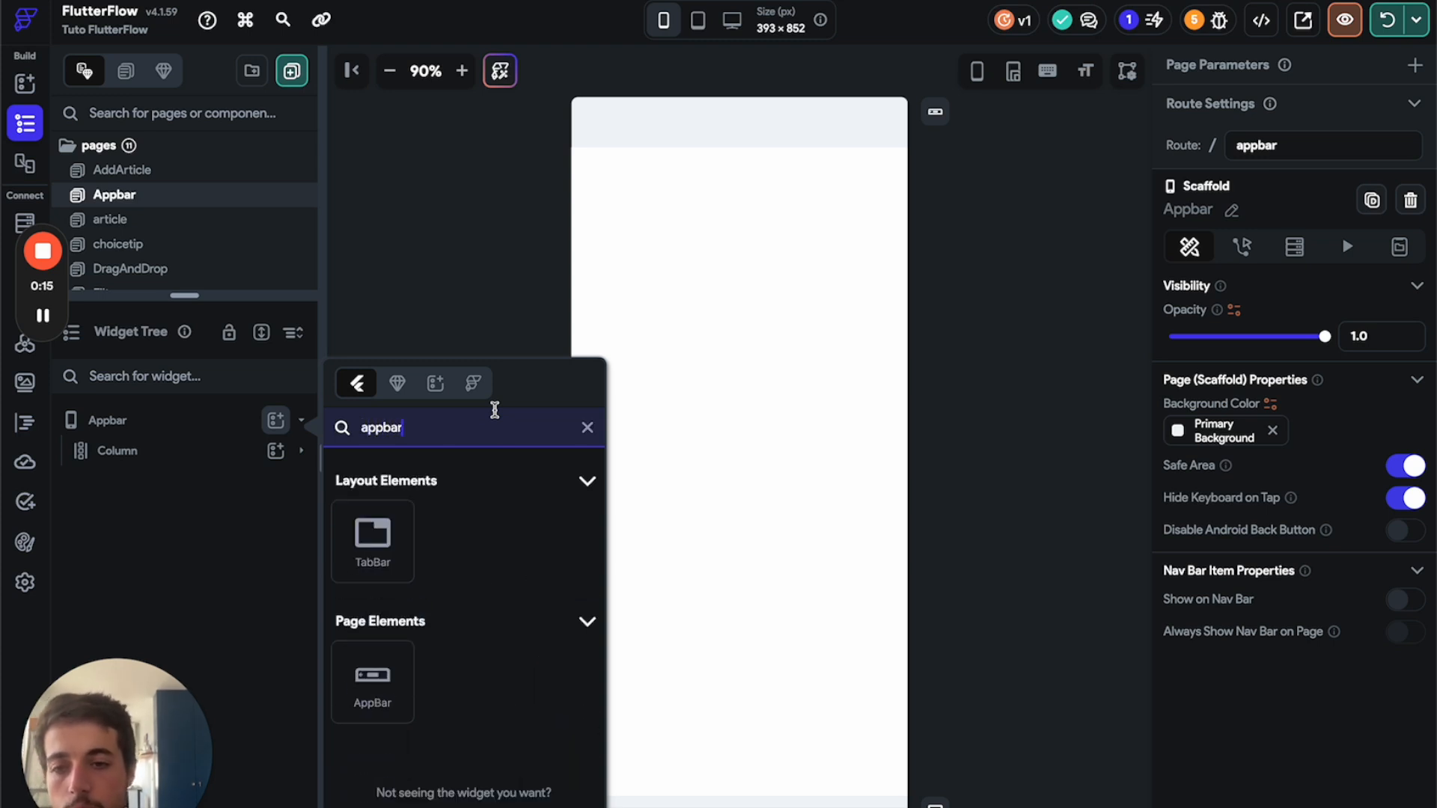
pyautogui.click(372, 685)
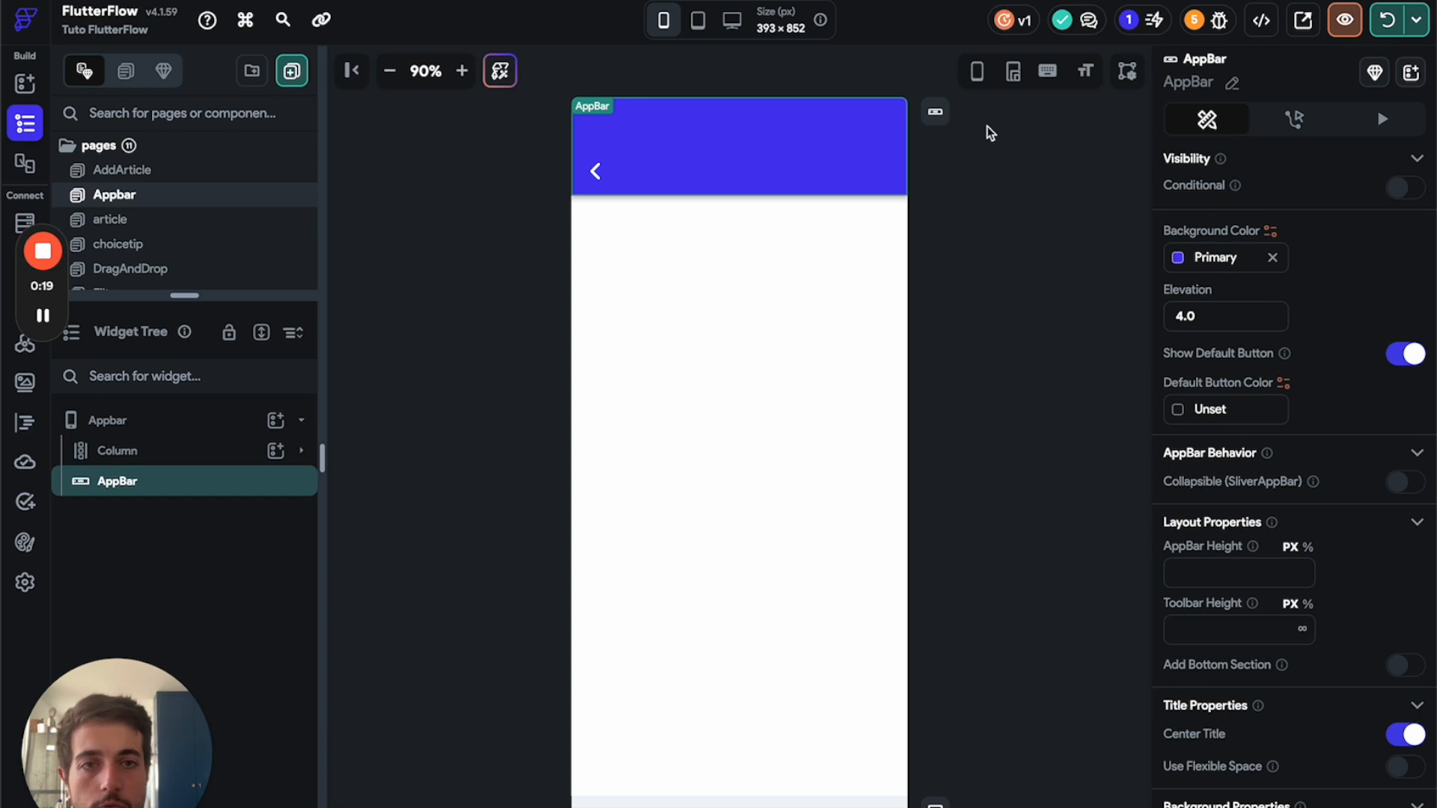
# - Apply the Back Button → Center Title style to the newly added app bar
pyautogui.click(937, 115)
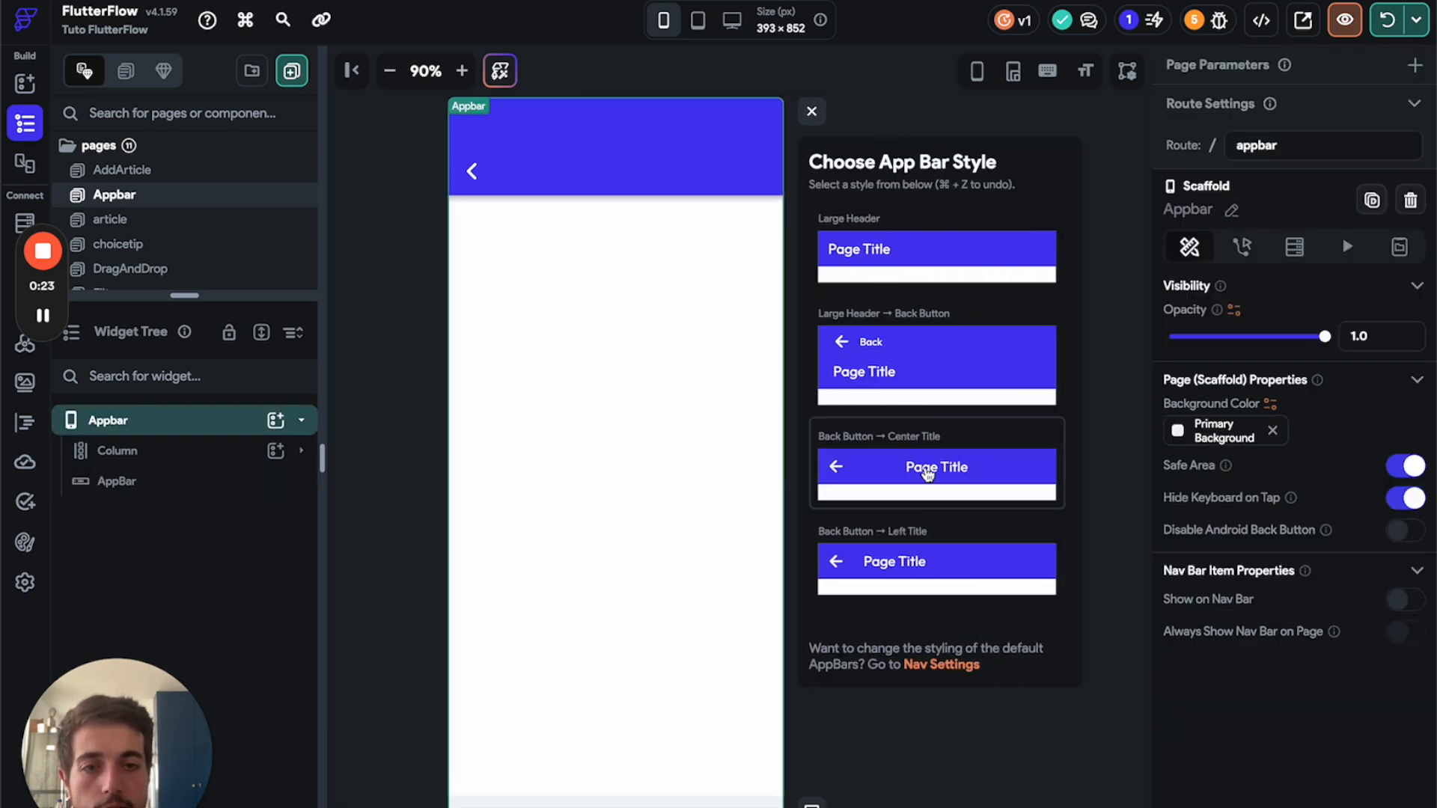
pyautogui.click(947, 473)
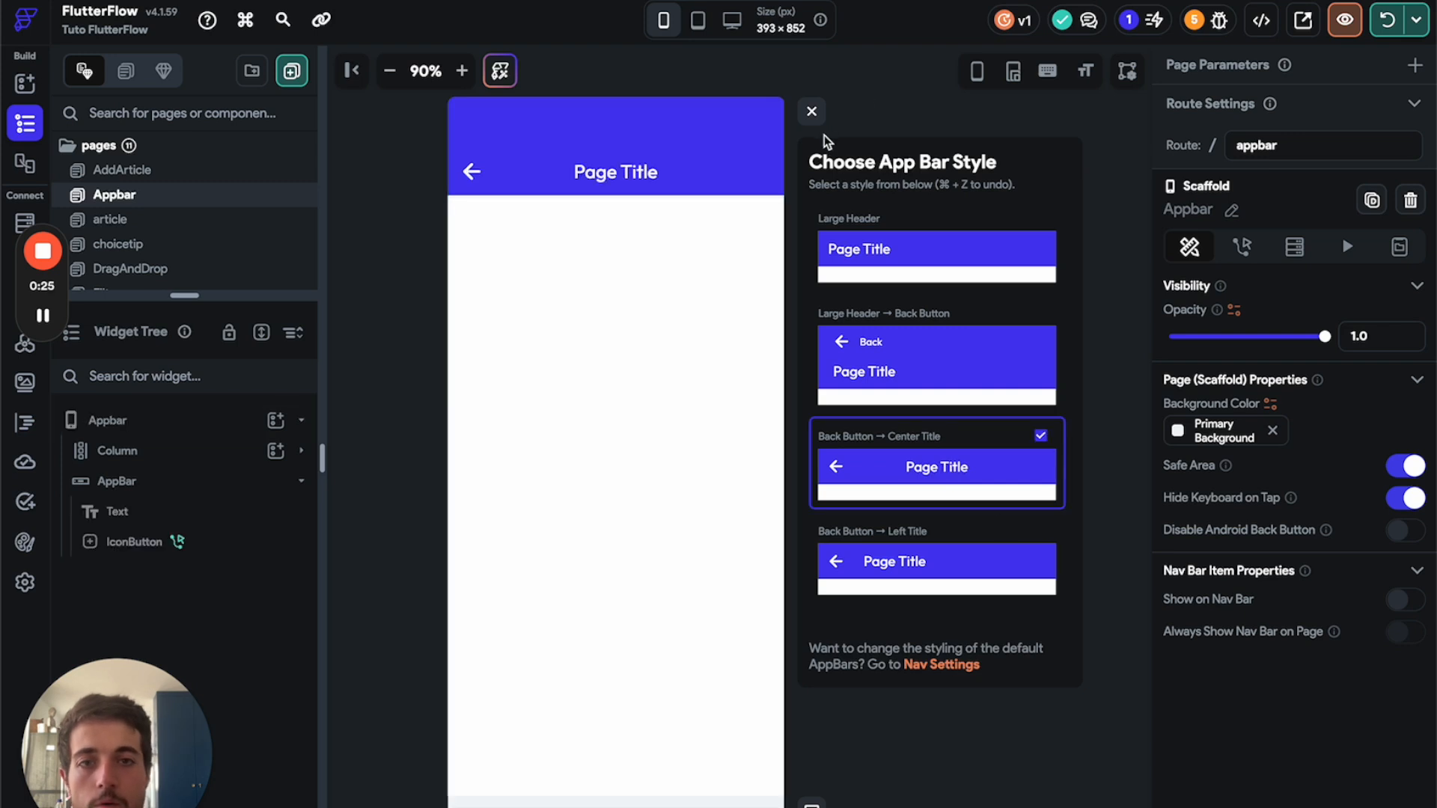
pyautogui.click(811, 112)
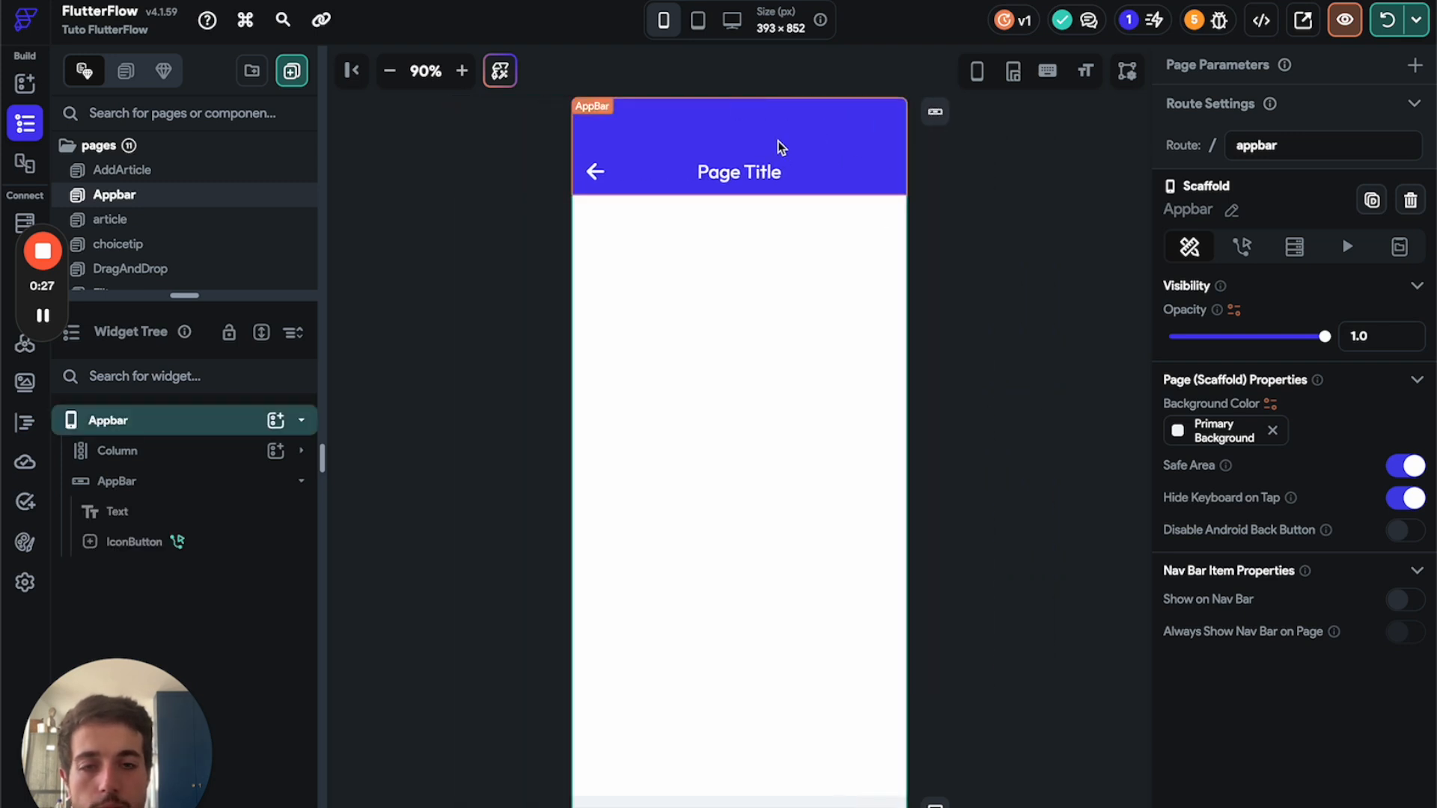
# - Delete the app bar and create one directly from the Back Button → Center Title style
pyautogui.click(780, 148)
pyautogui.press('Delete')
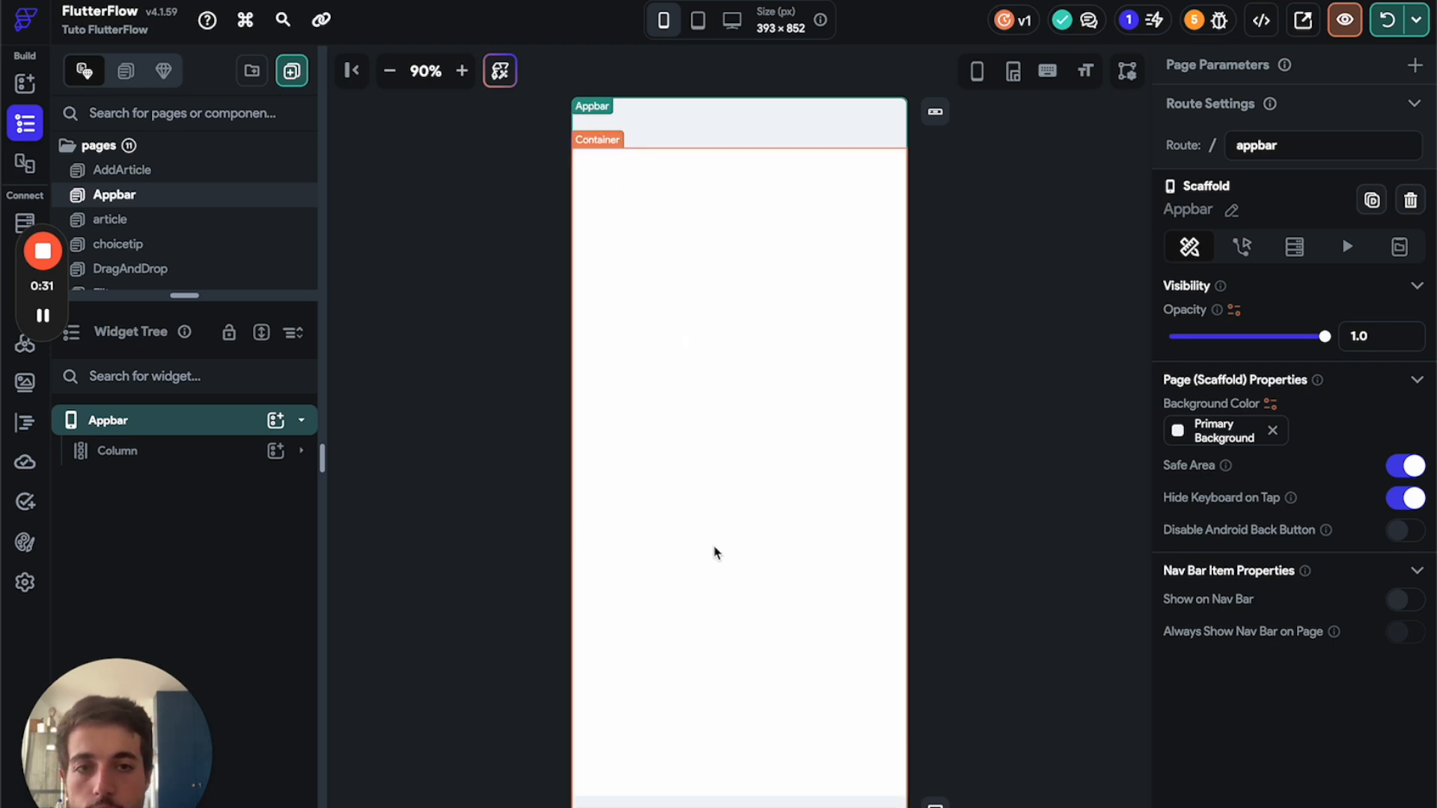
pyautogui.click(937, 116)
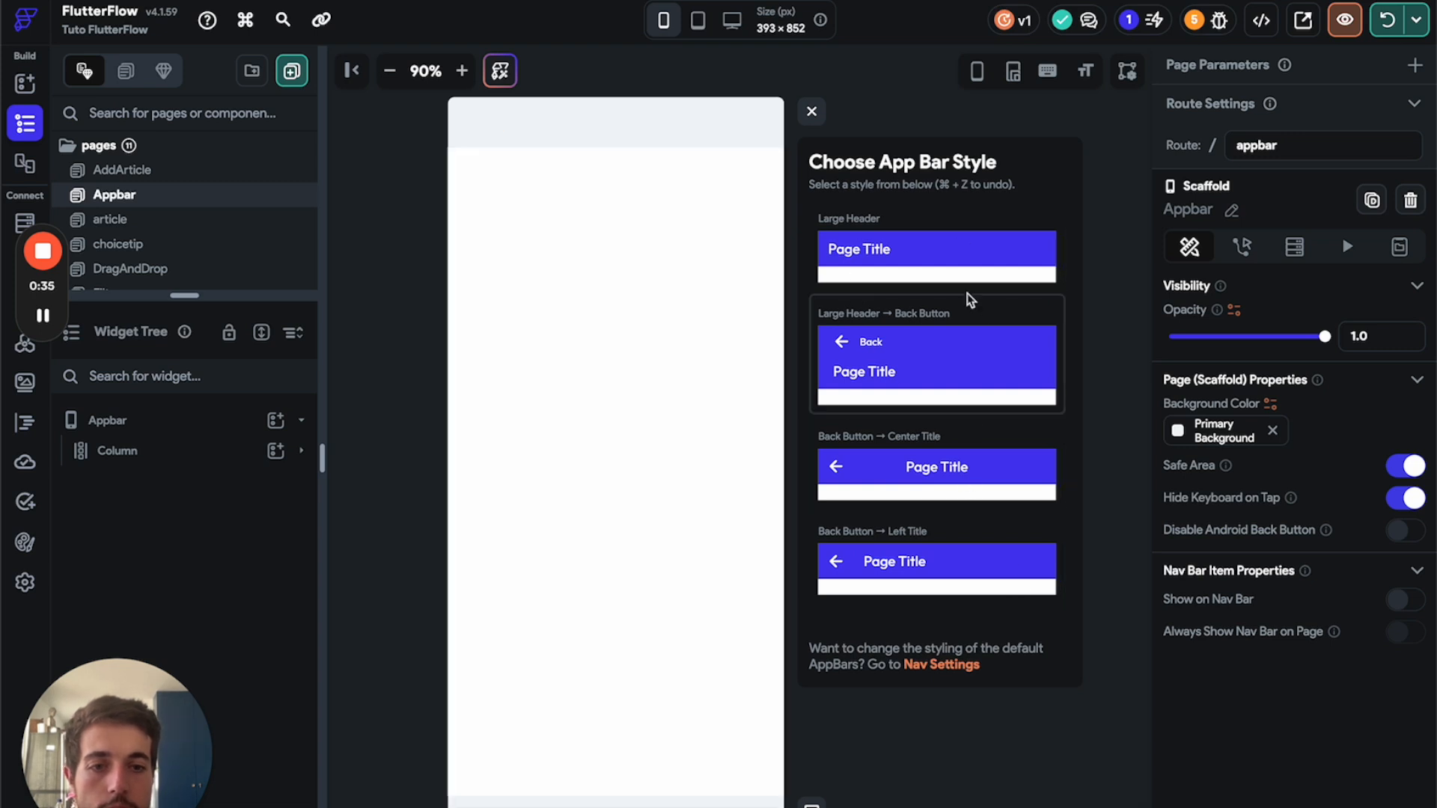
pyautogui.click(950, 469)
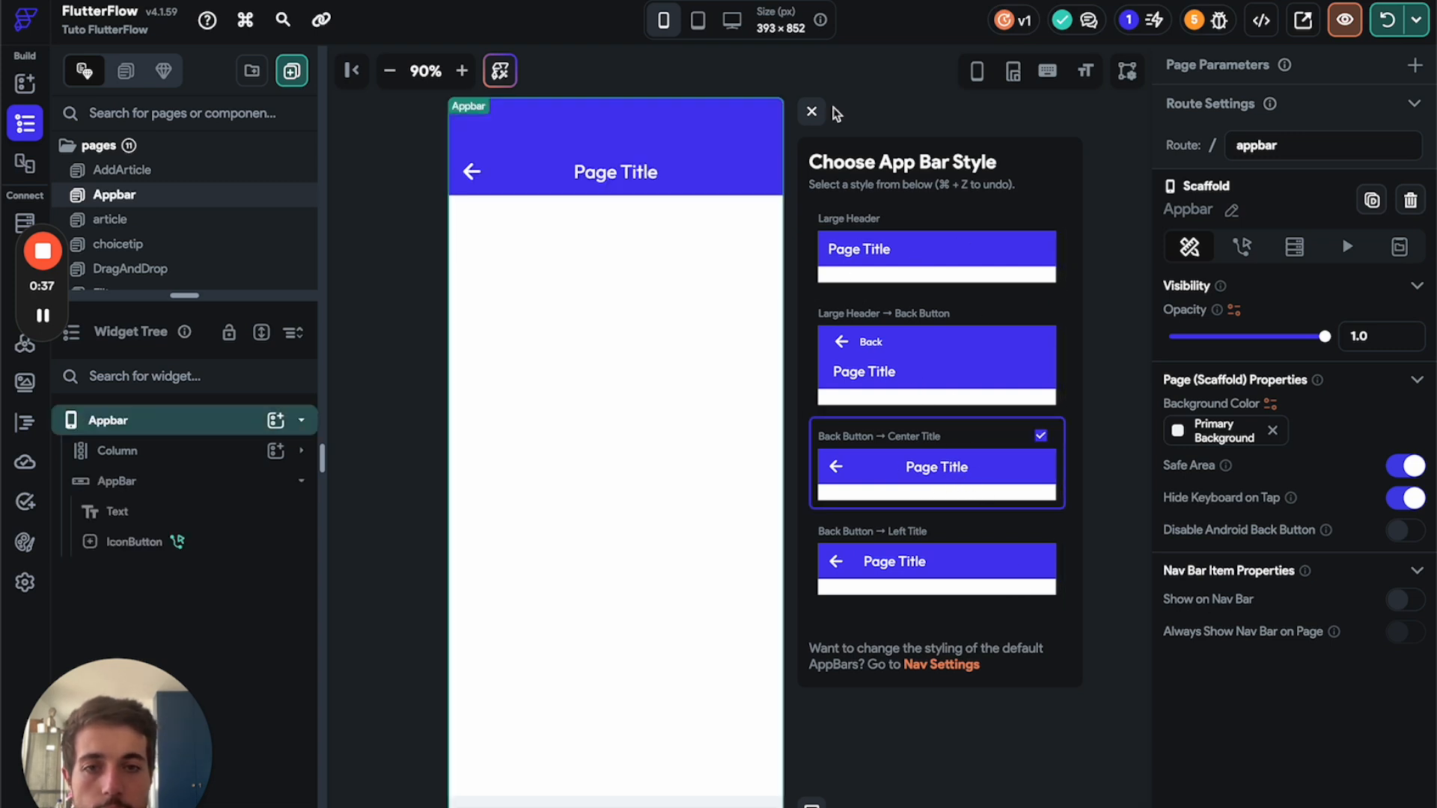
pyautogui.click(811, 111)
# - Examine the page's widget tree structure, including the Container inside the Column and the AppBar's place beside it
pyautogui.click(222, 484)
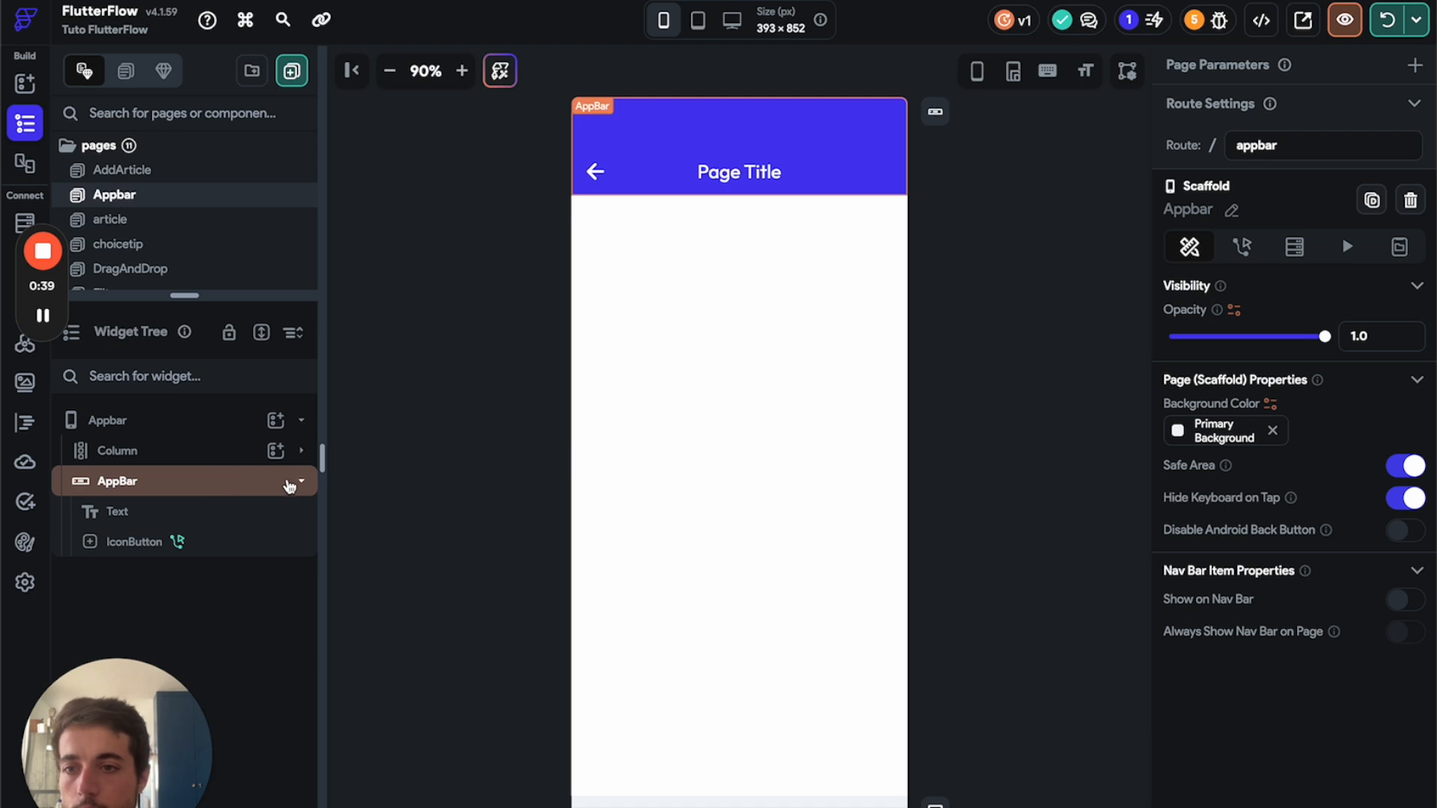
pyautogui.click(301, 487)
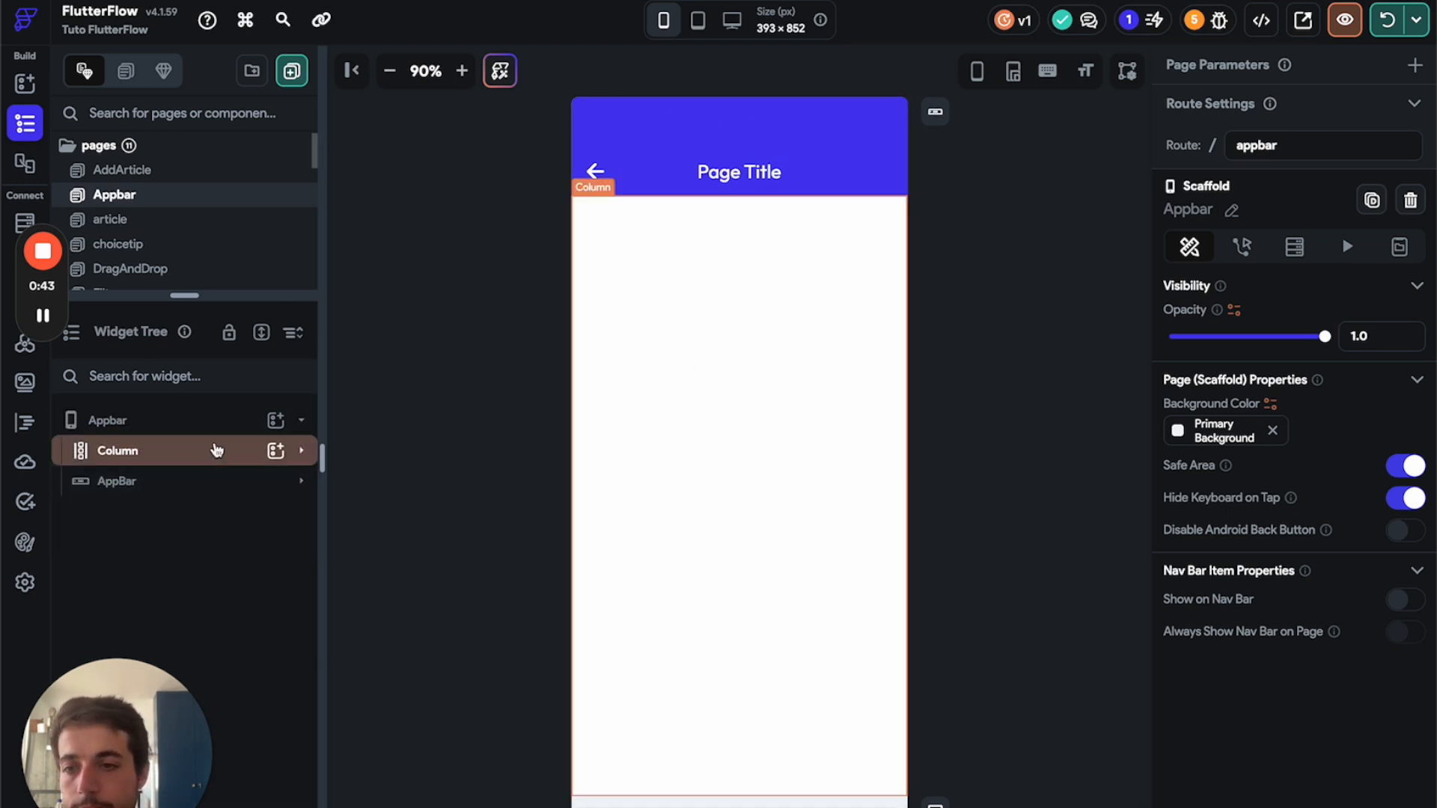
pyautogui.click(166, 453)
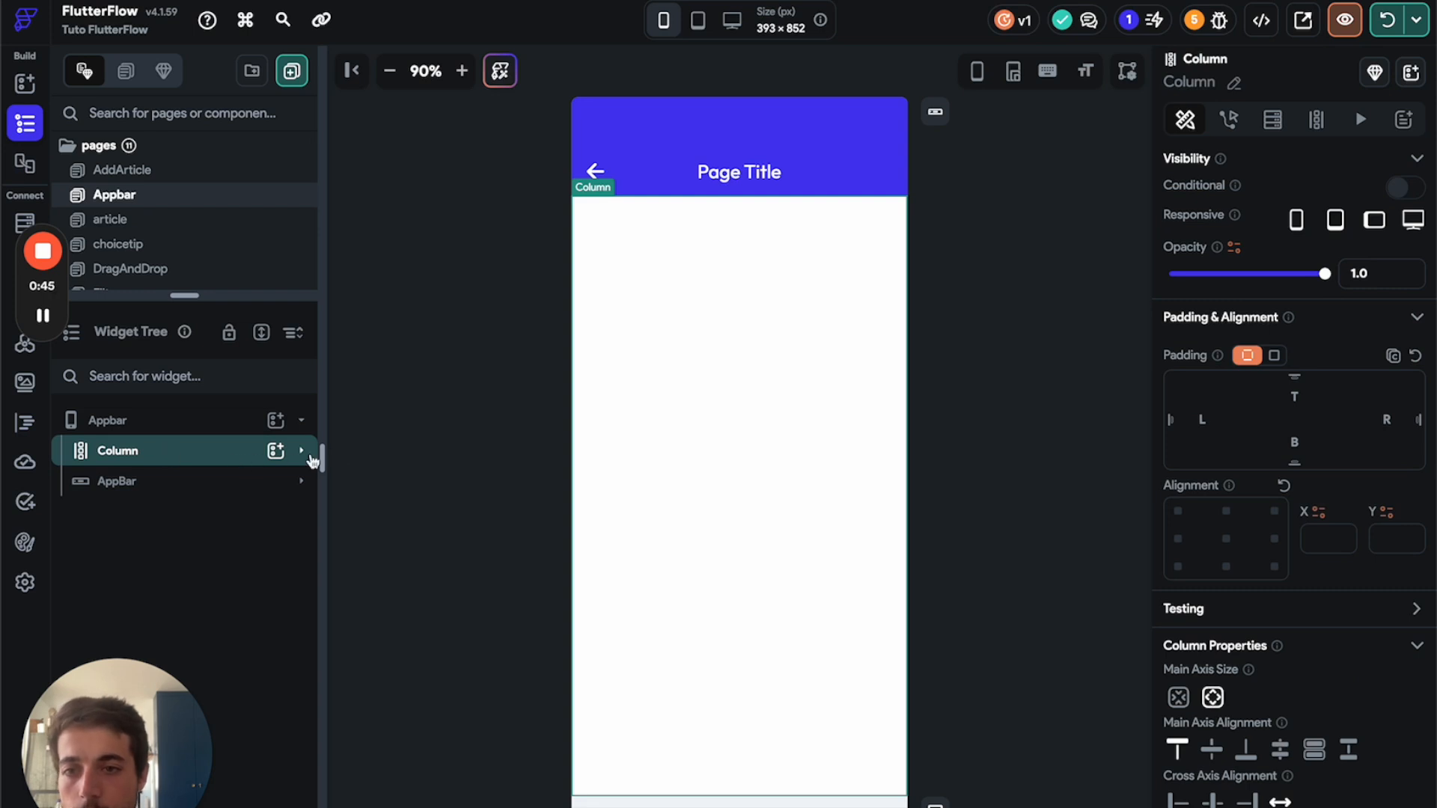
pyautogui.click(301, 450)
pyautogui.click(184, 486)
pyautogui.scroll(-5, 1370, 702)
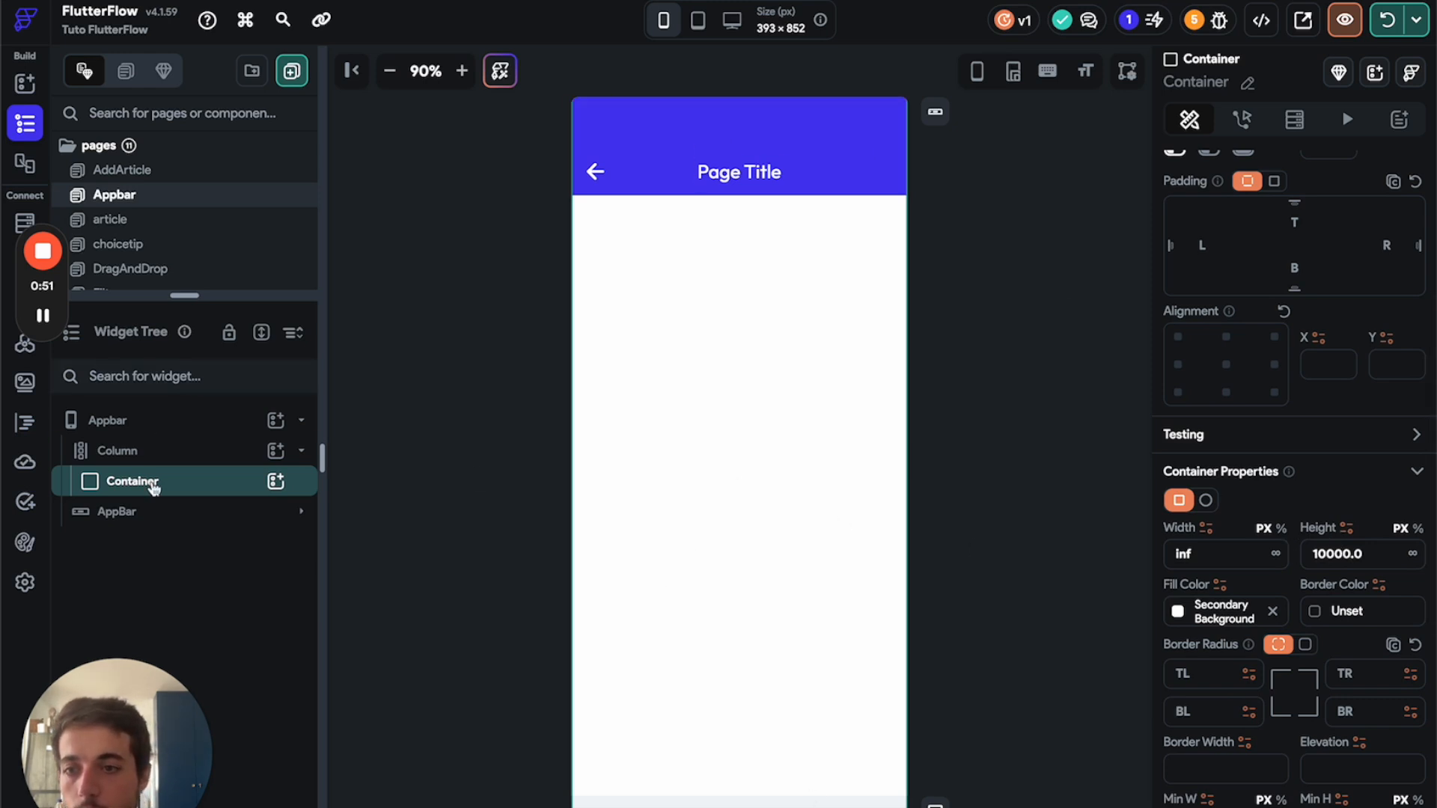
pyautogui.click(302, 450)
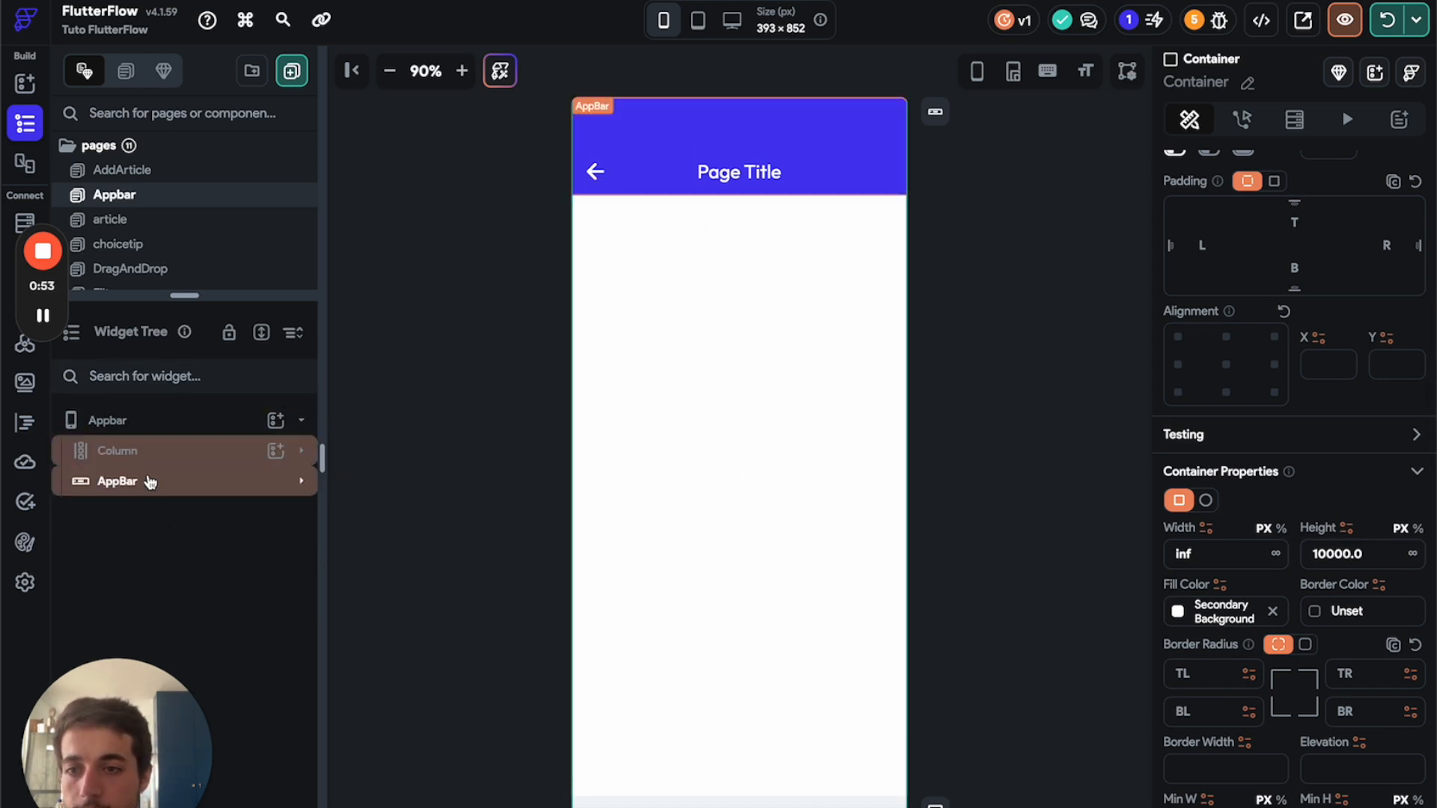
pyautogui.click(150, 485)
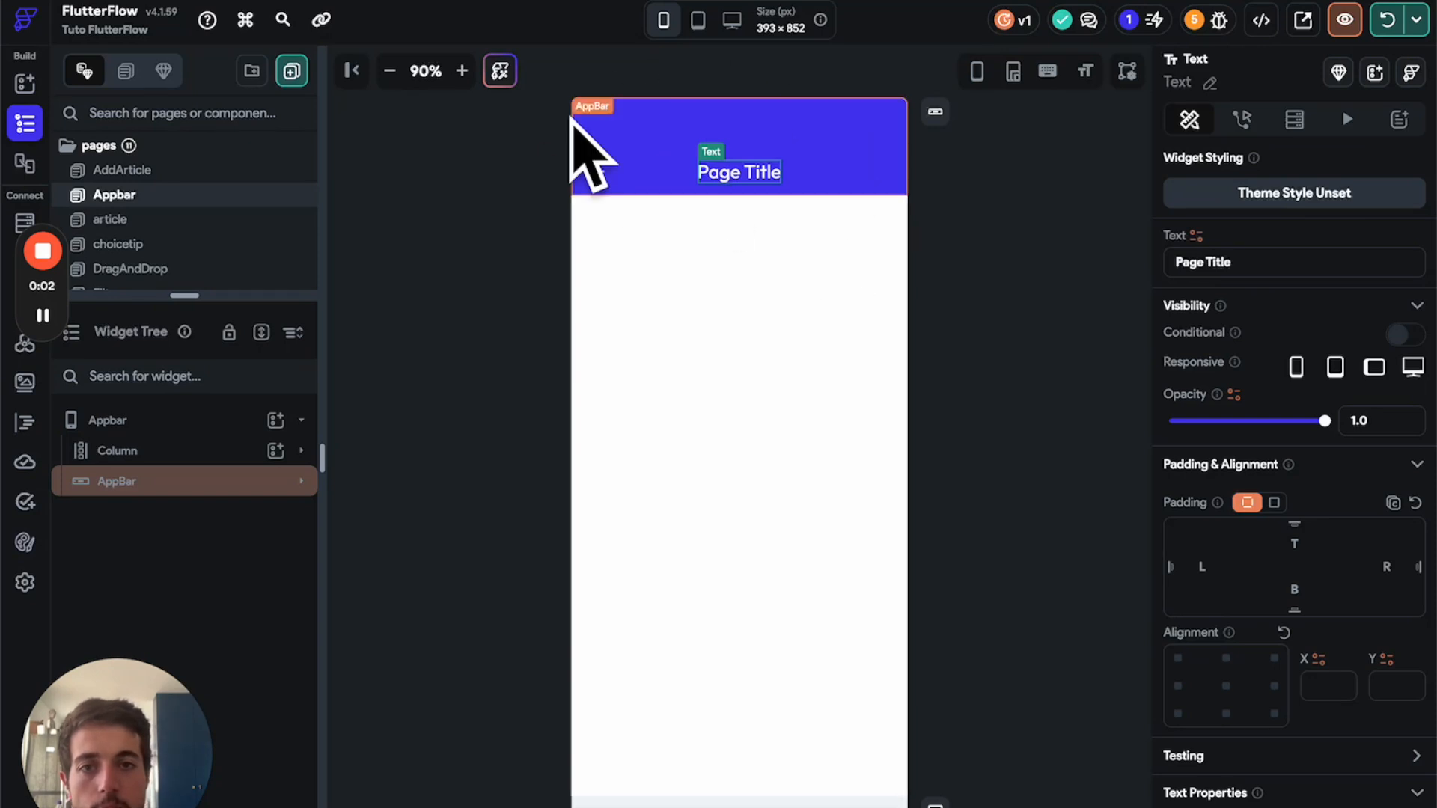
# - Open the project's Nav Bar & App Bar settings and collapse the Nav Bar section to examine the App Bar defaults
pyautogui.click(25, 582)
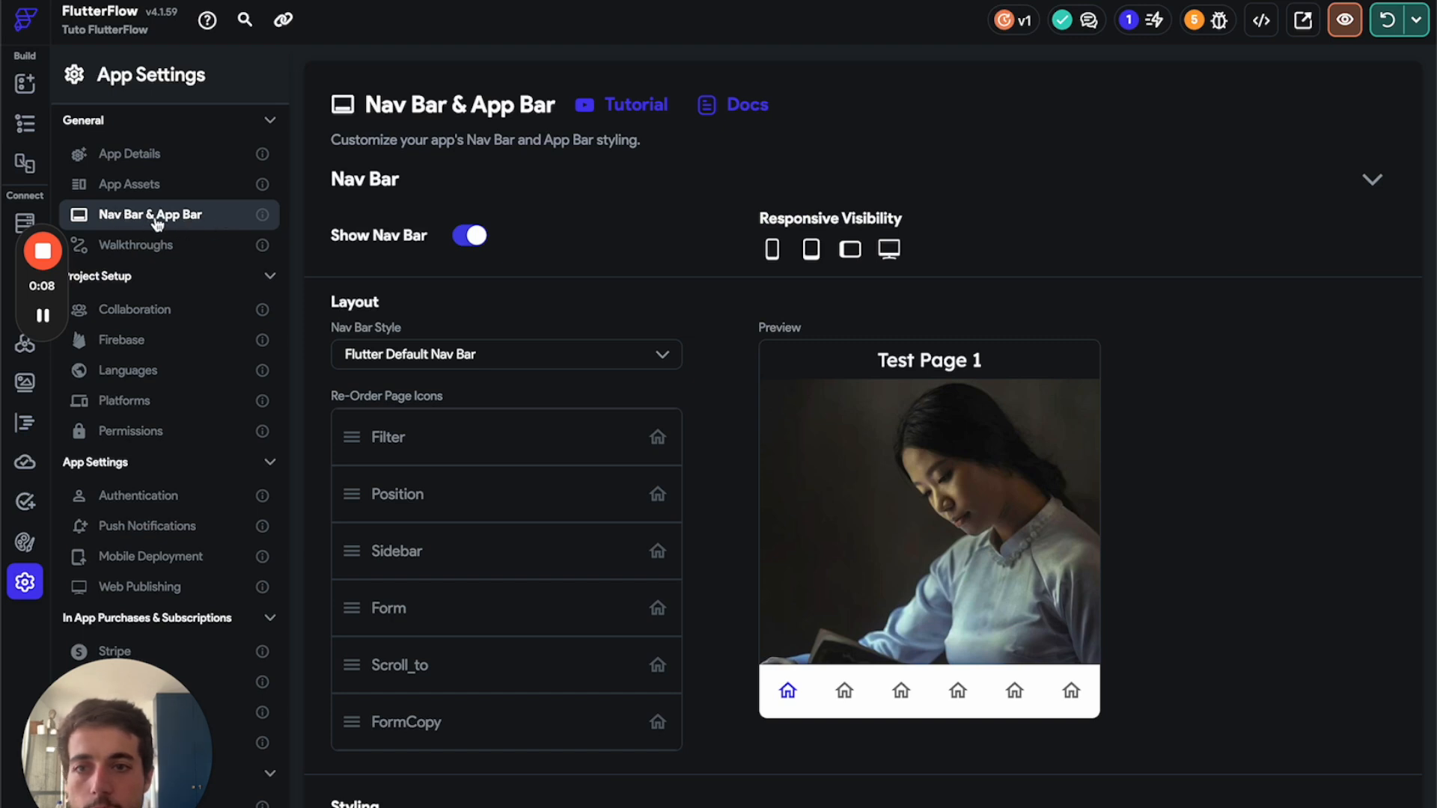
pyautogui.scroll(-3, 574, 327)
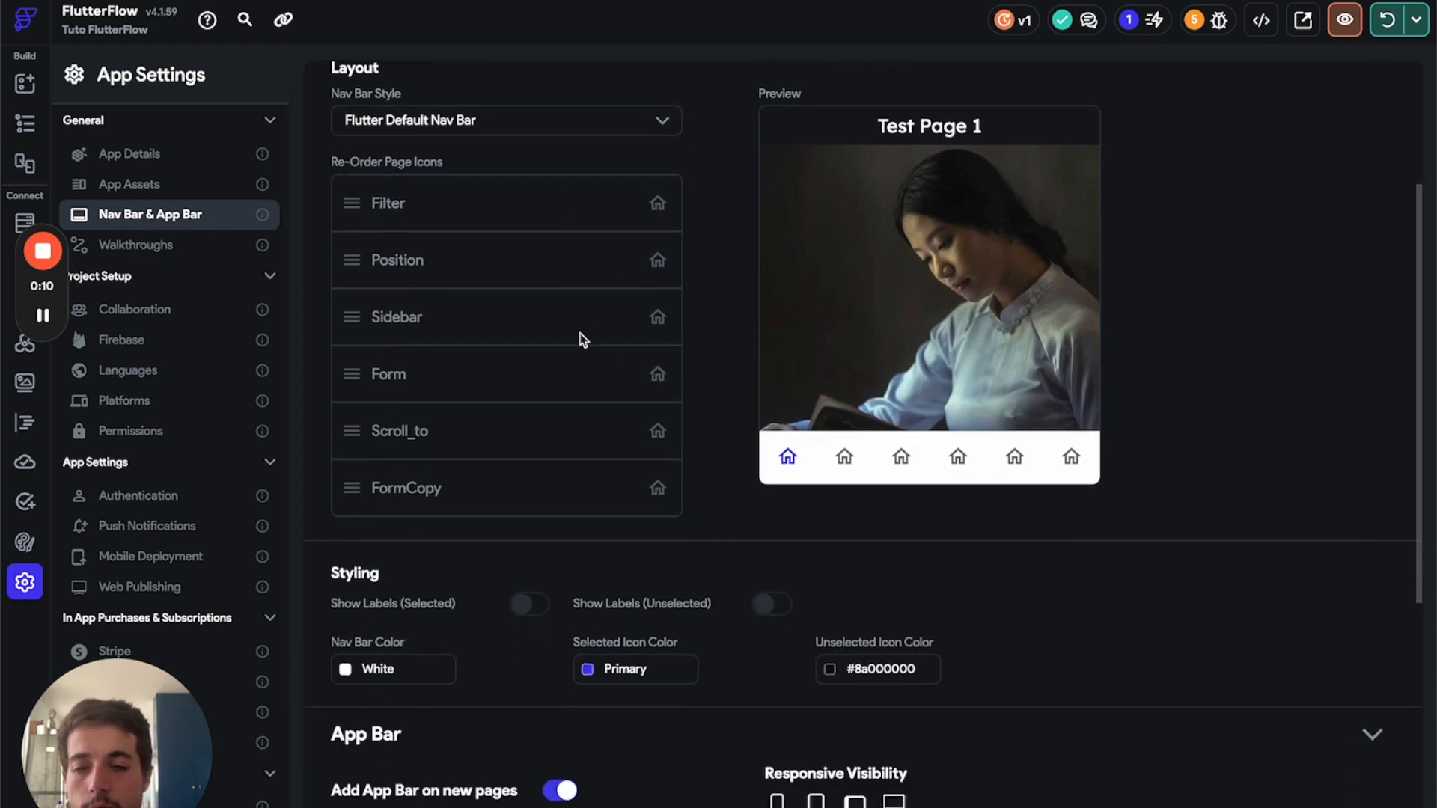
pyautogui.scroll(3, 593, 343)
pyautogui.scroll(-1, 643, 430)
pyautogui.scroll(-6, 659, 447)
pyautogui.scroll(7, 1252, 315)
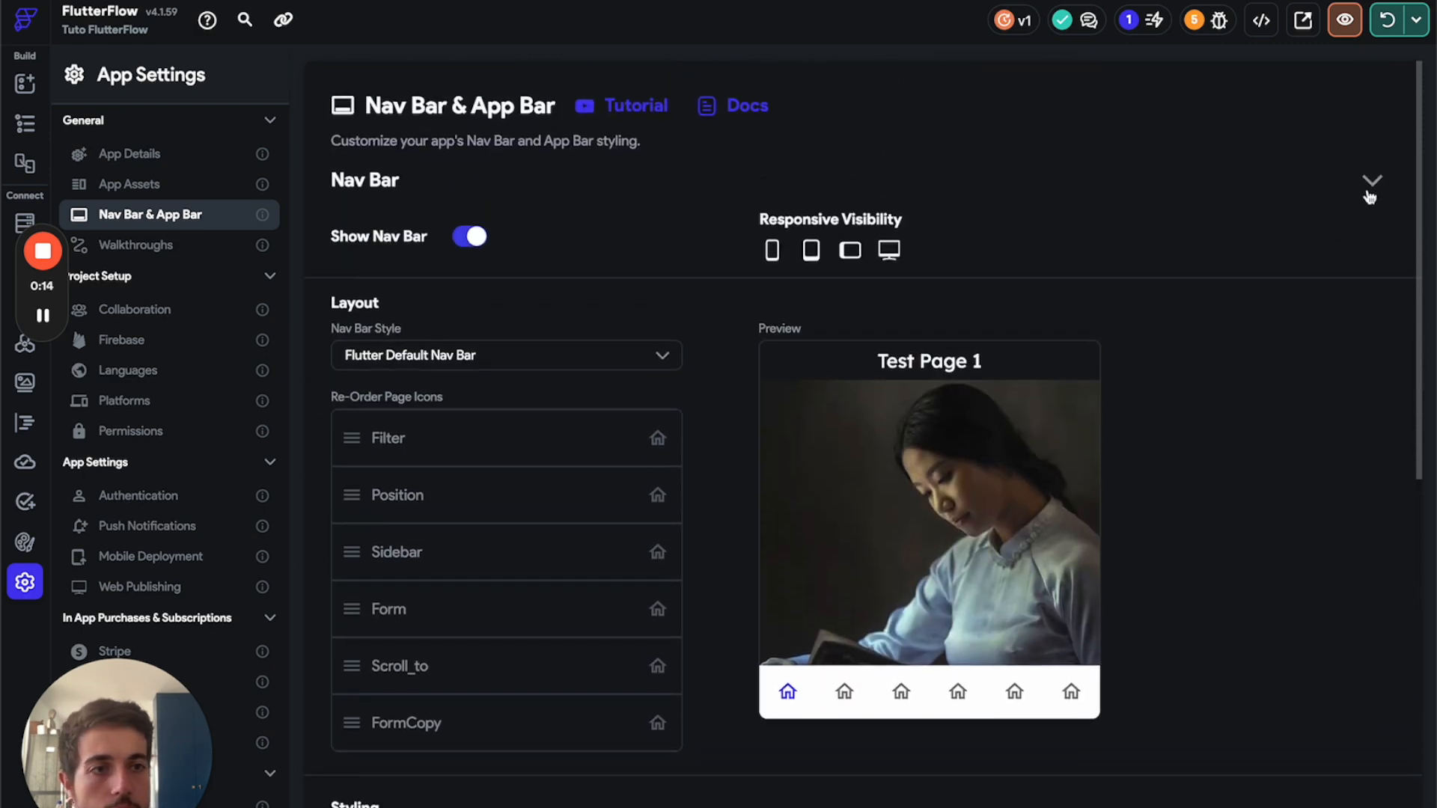
pyautogui.click(1372, 182)
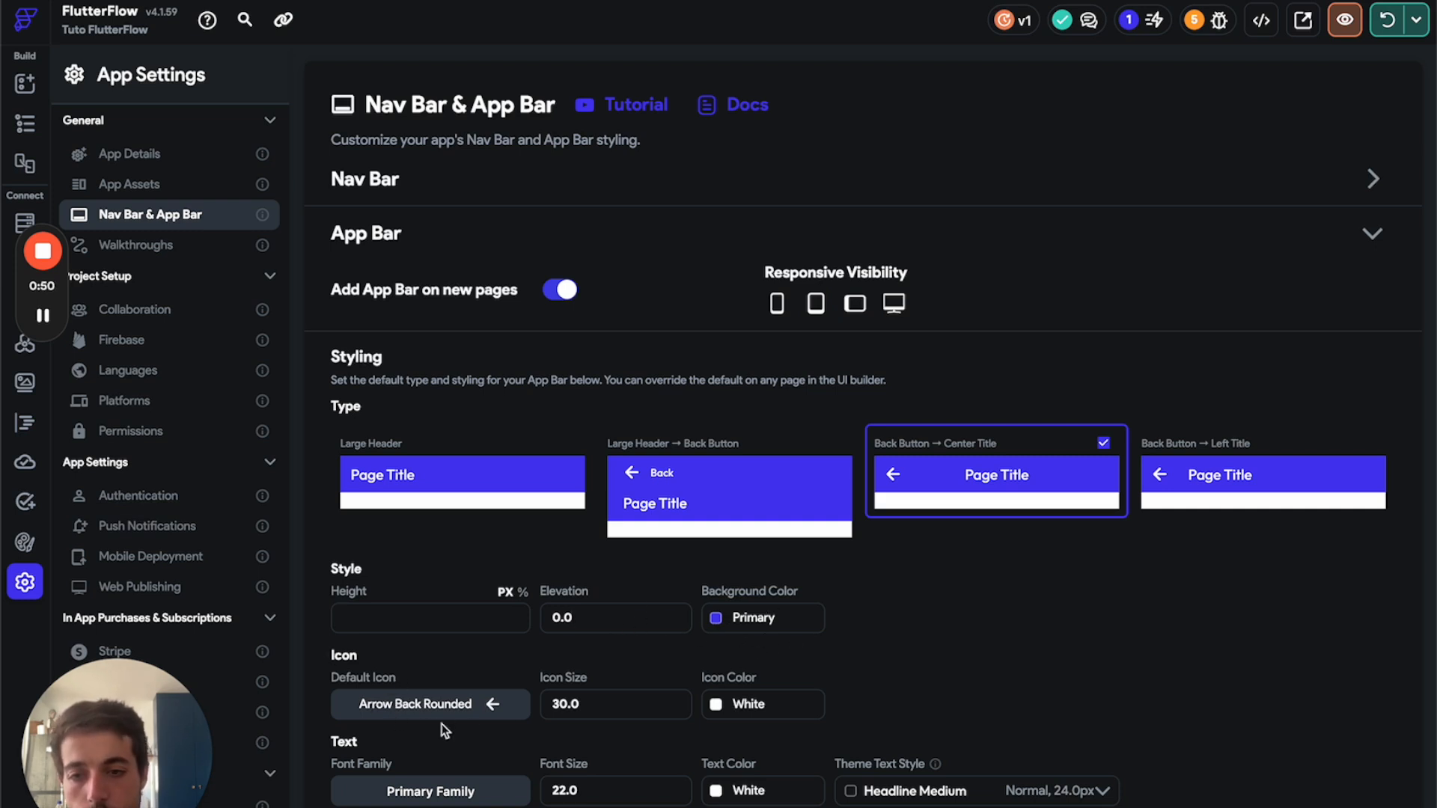
# - Examine the default App Bar's icon choices, icon size and font size settings
pyautogui.click(402, 707)
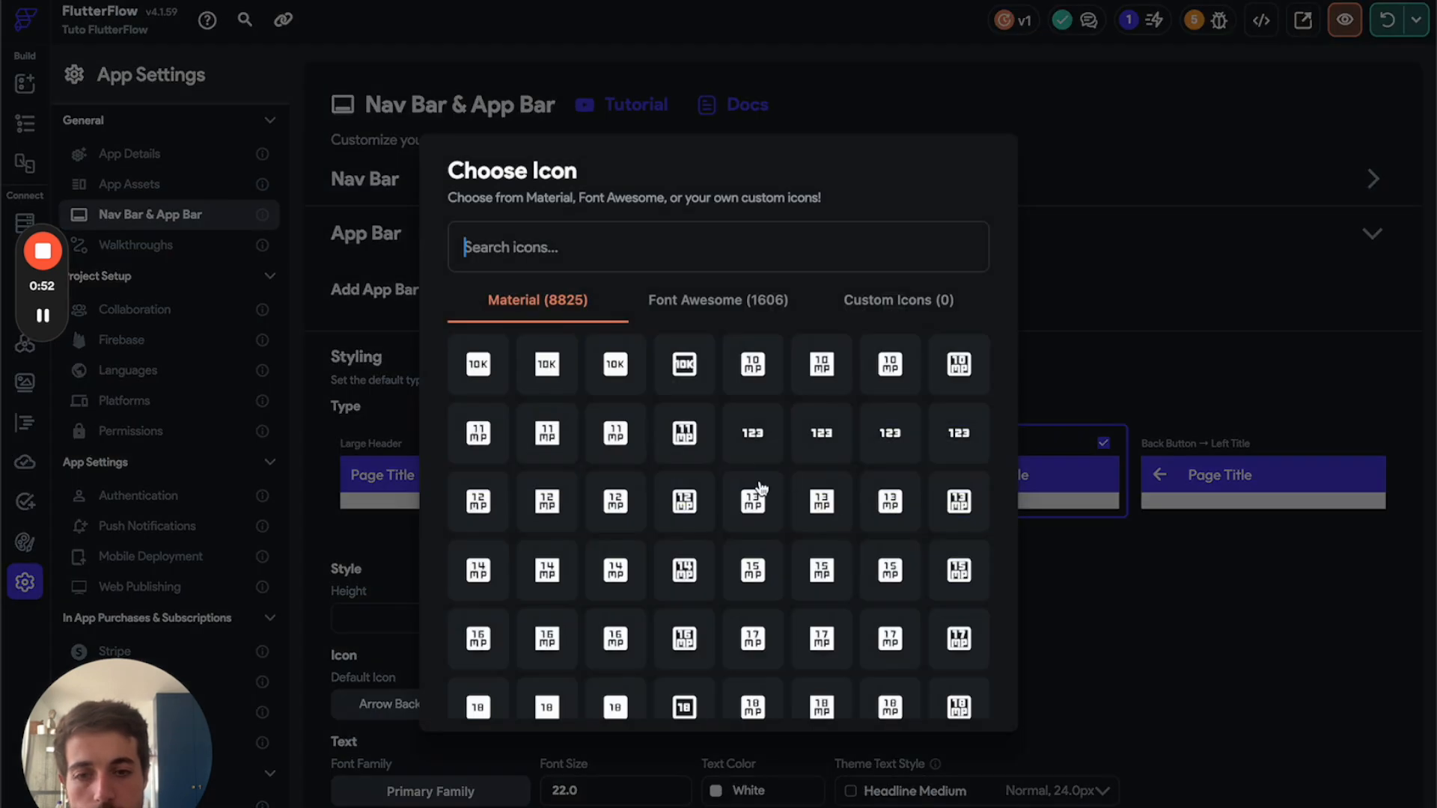
pyautogui.click(1057, 651)
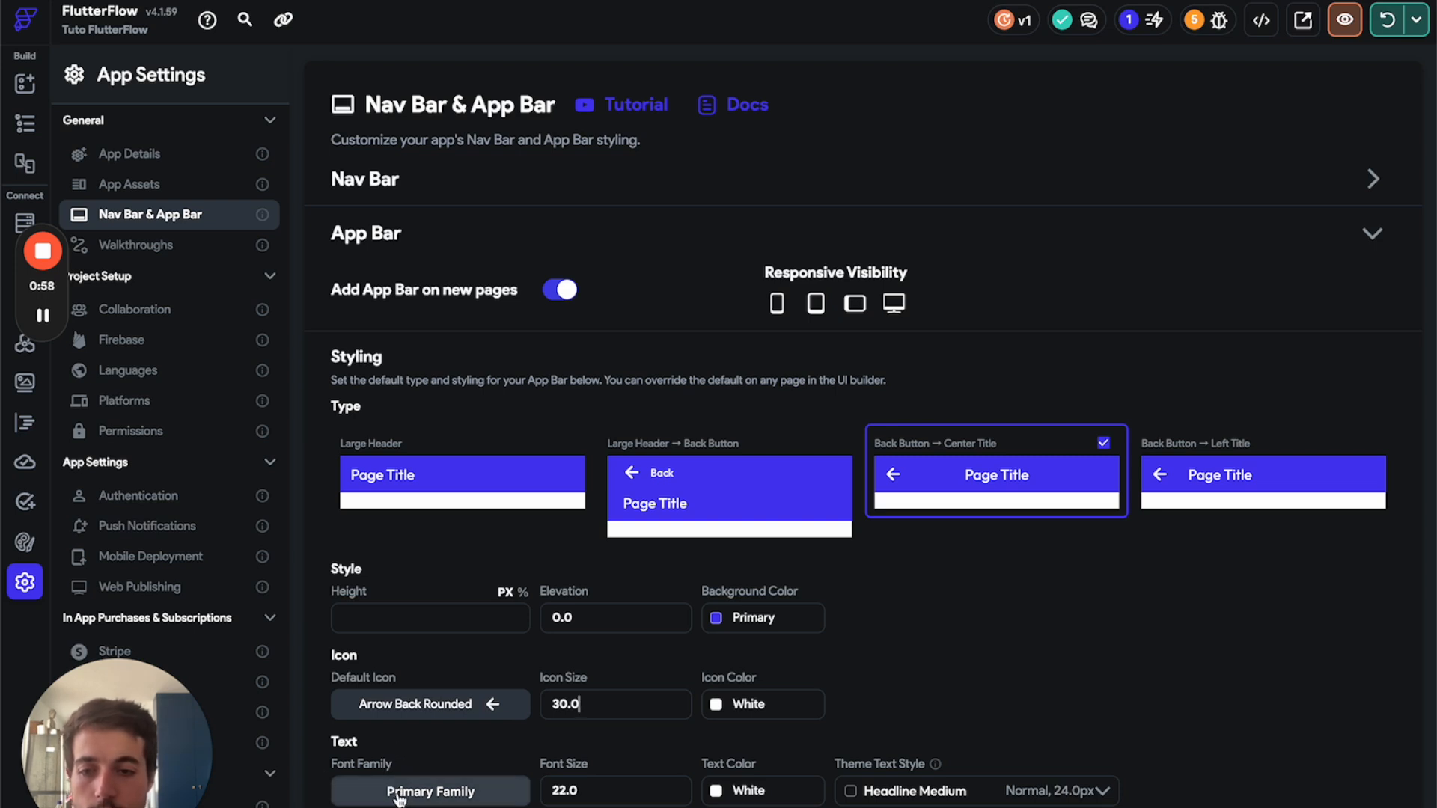
pyautogui.doubleClick(589, 789)
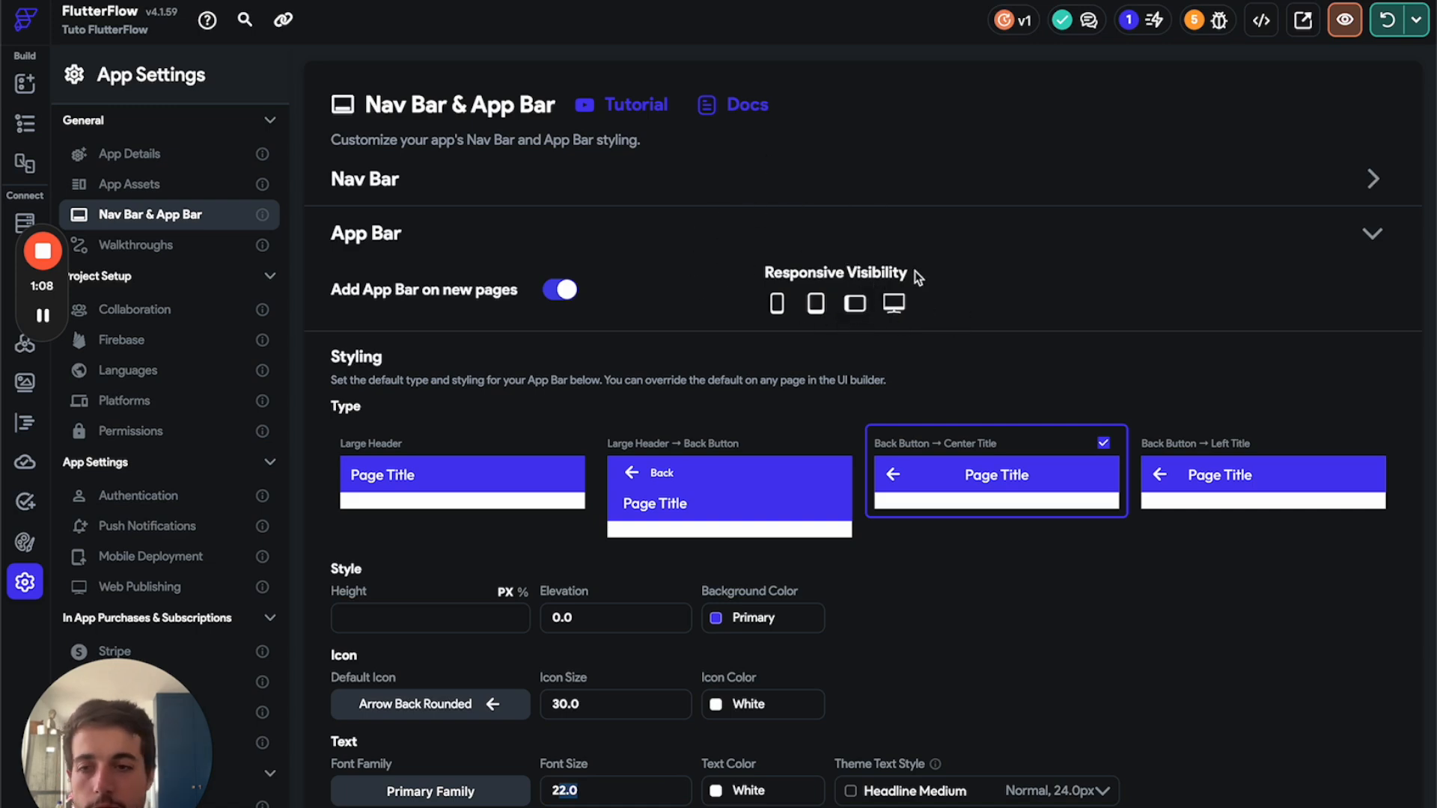
# - Return to the Appbar page and make its AppBar collapsible (SliverAppBar)
pyautogui.click(27, 126)
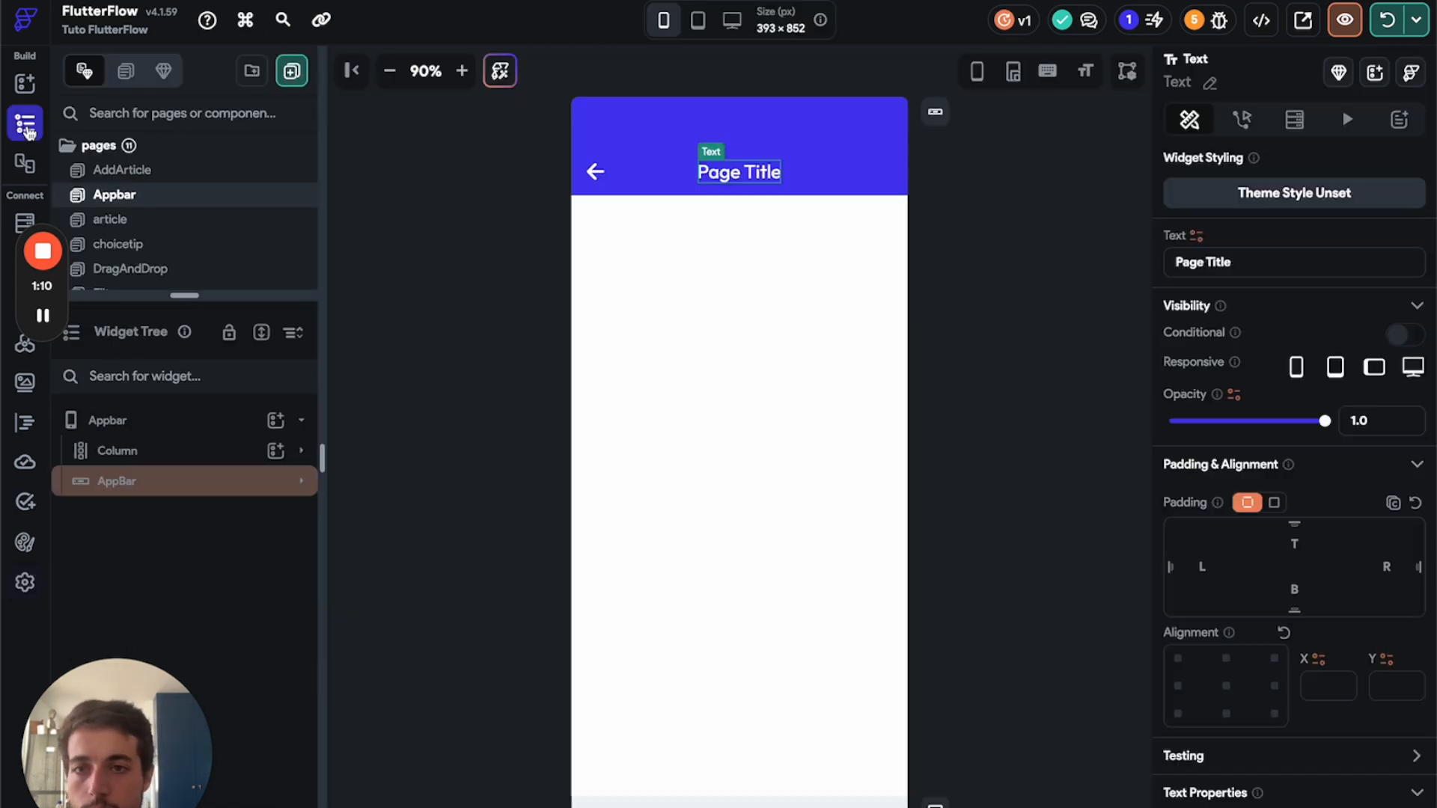
pyautogui.click(877, 264)
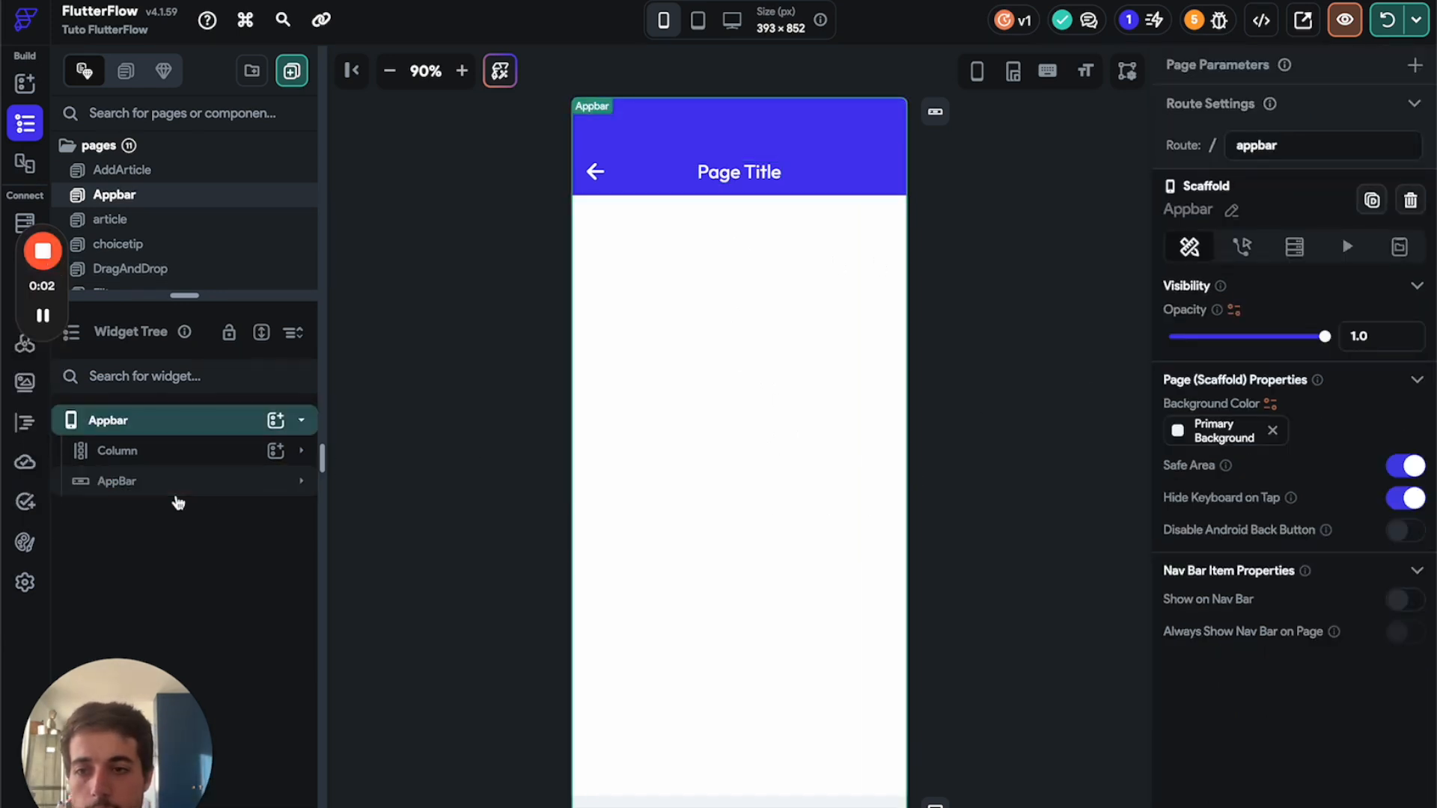
pyautogui.click(176, 483)
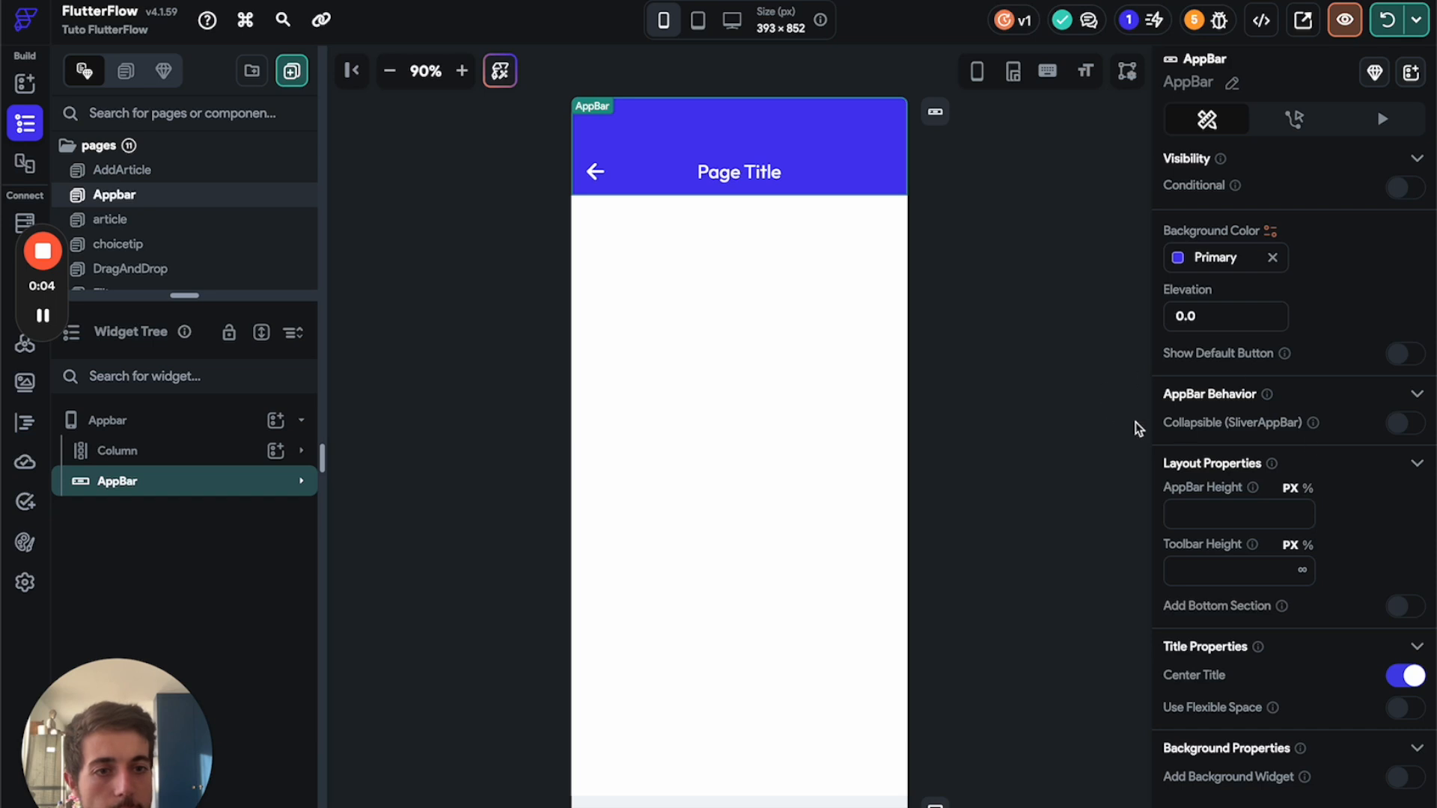
pyautogui.click(1401, 426)
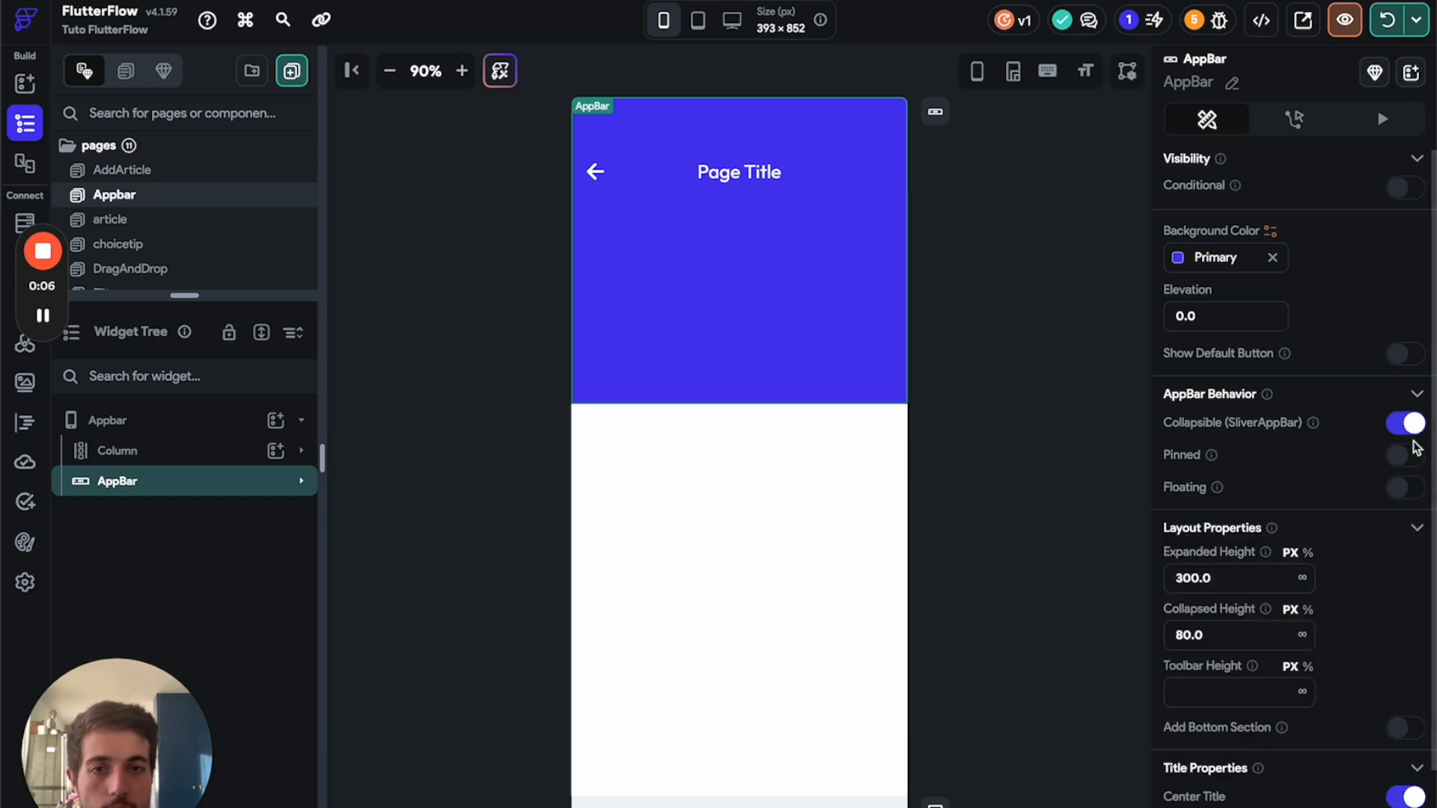
# - Clear the AppBar's layout heights and set the expanded height to 300 px and the collapsed height to 80 px
pyautogui.scroll(-1, 1182, 497)
pyautogui.click(1229, 492)
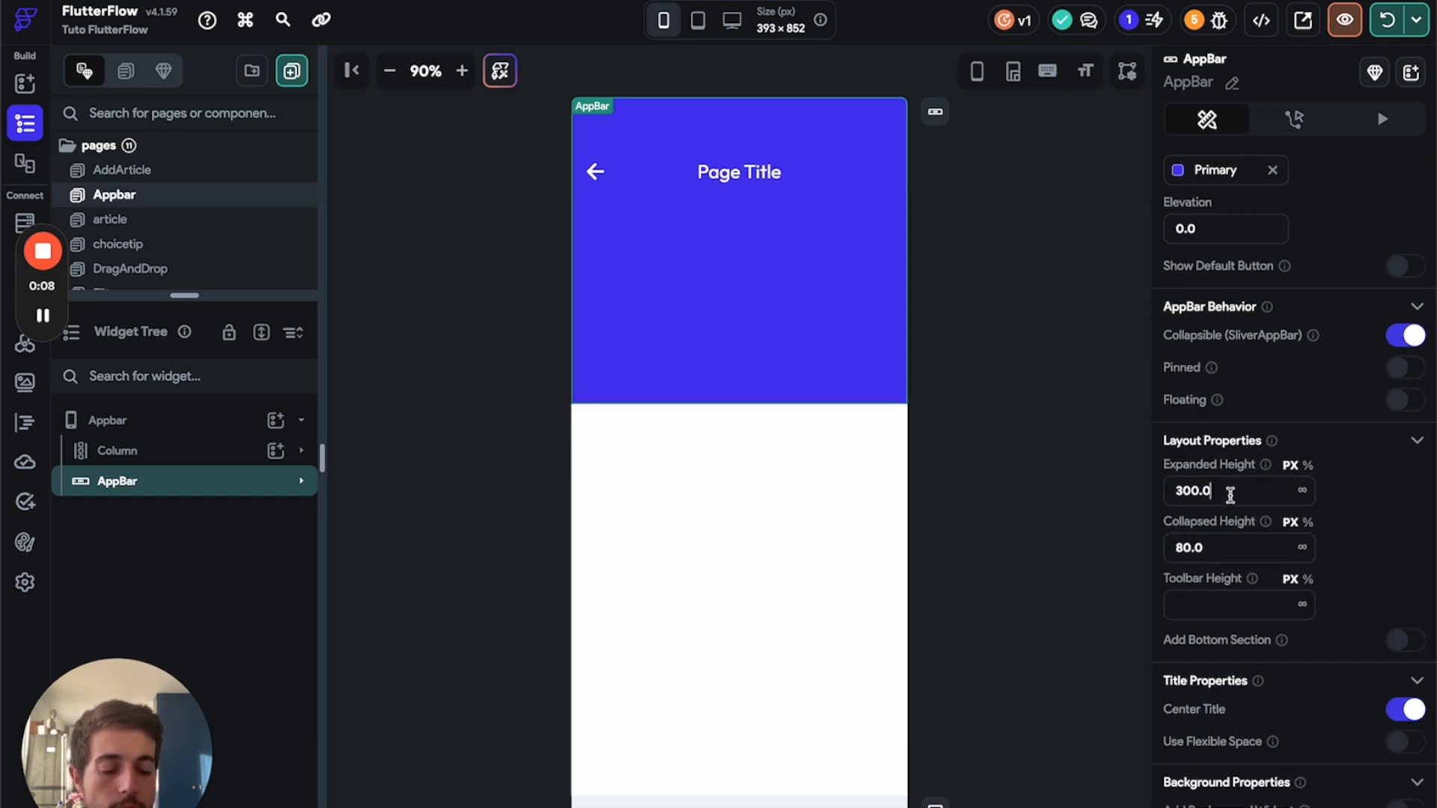
pyautogui.press('BackSpace')
pyautogui.press('BackSpace')
pyautogui.press('BackSpace')
pyautogui.moveTo(1226, 548); pyautogui.dragTo(1156, 552)
pyautogui.press('BackSpace')
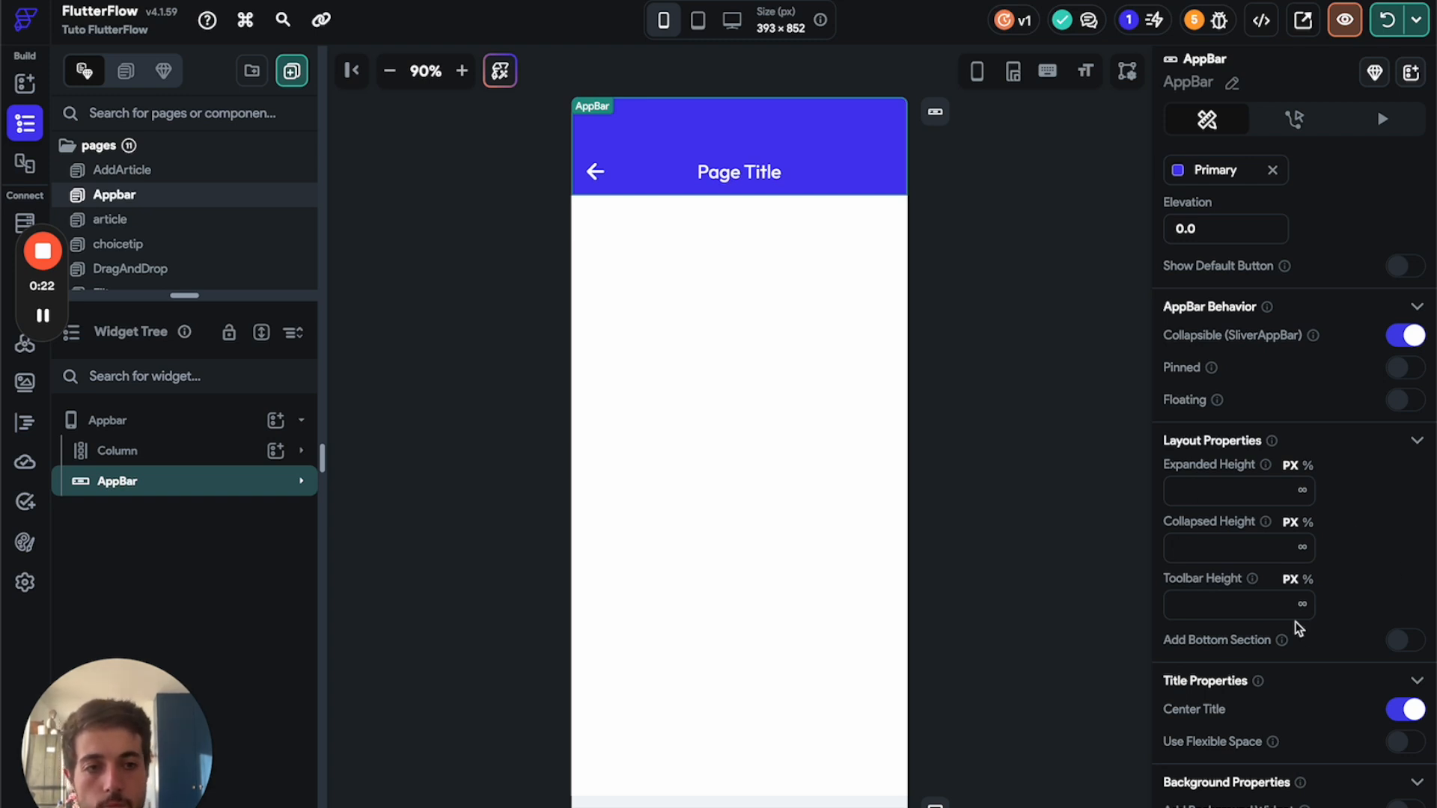
pyautogui.click(1213, 493)
pyautogui.write('300')
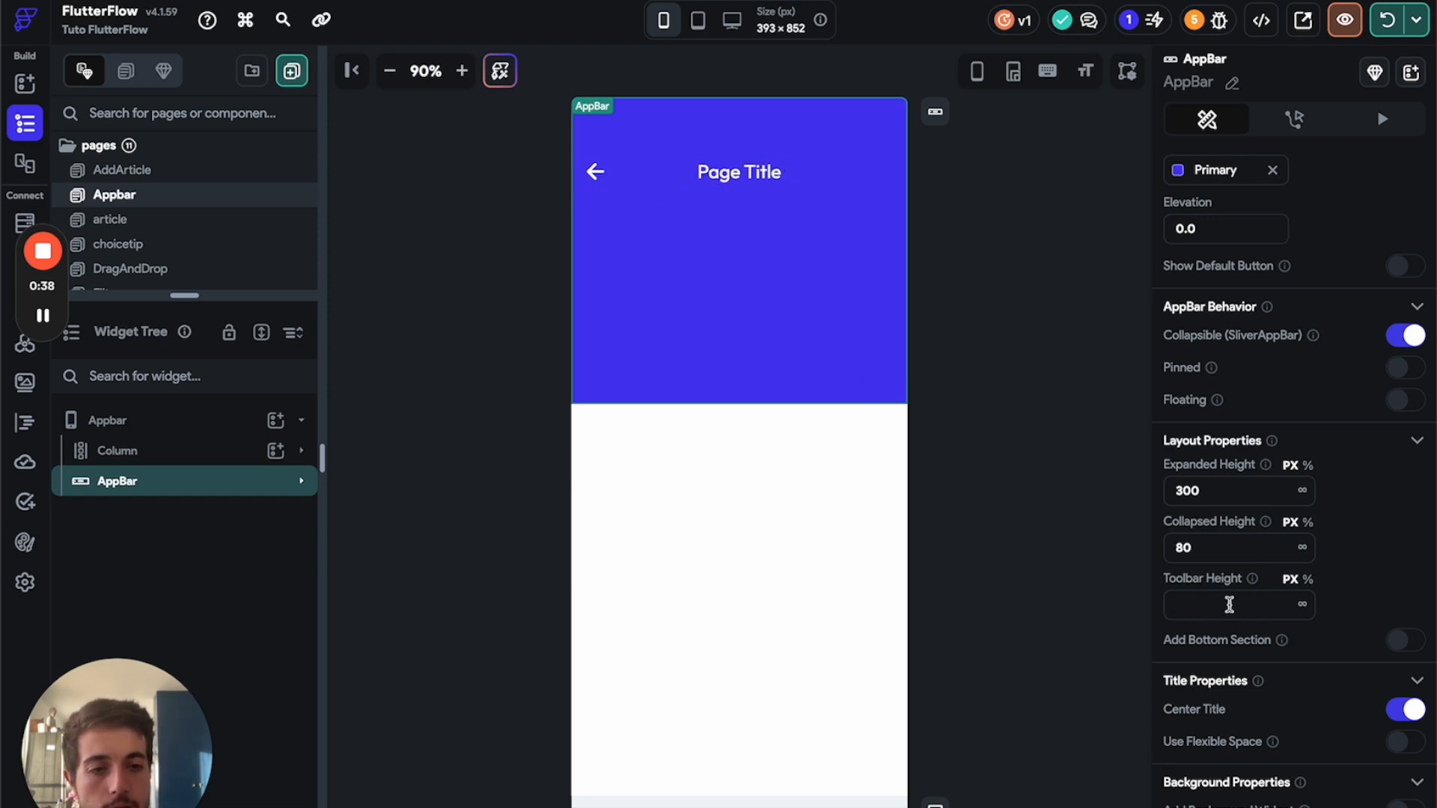
# - Try a toolbar height of 5 px on the AppBar and clear the value again
pyautogui.write('5')
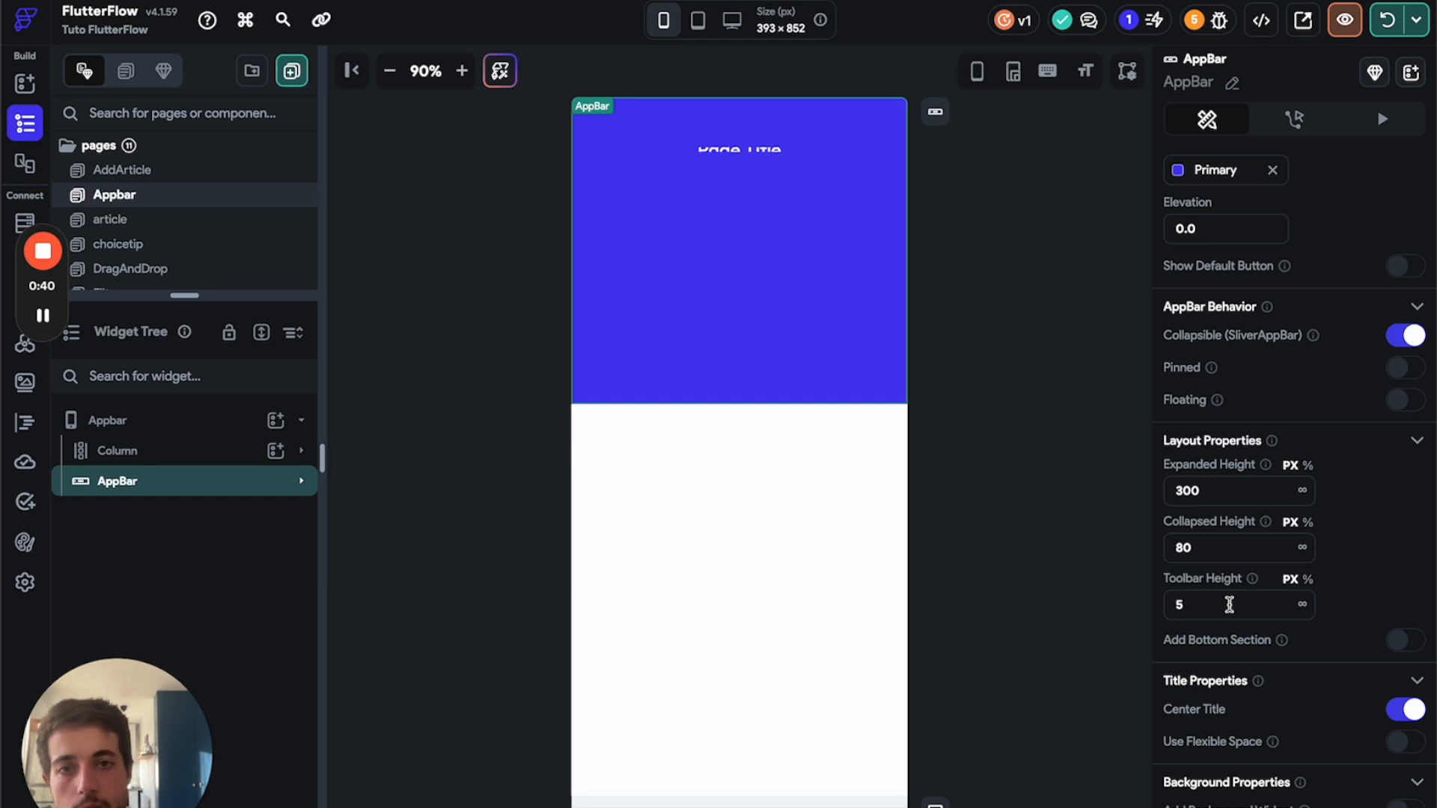
pyautogui.press('BackSpace')
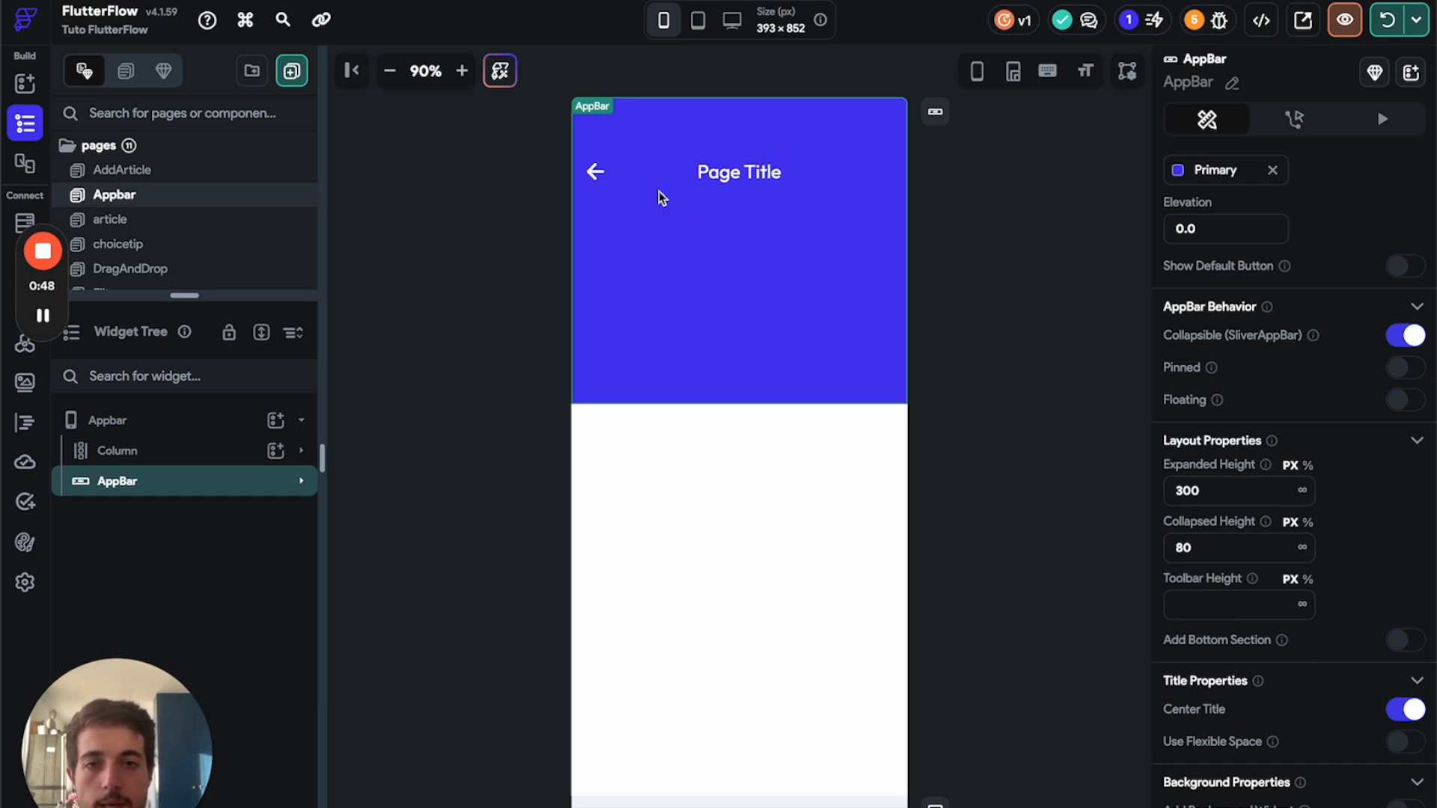
pyautogui.moveTo(1228, 554); pyautogui.dragTo(1166, 552)
pyautogui.click(1232, 551)
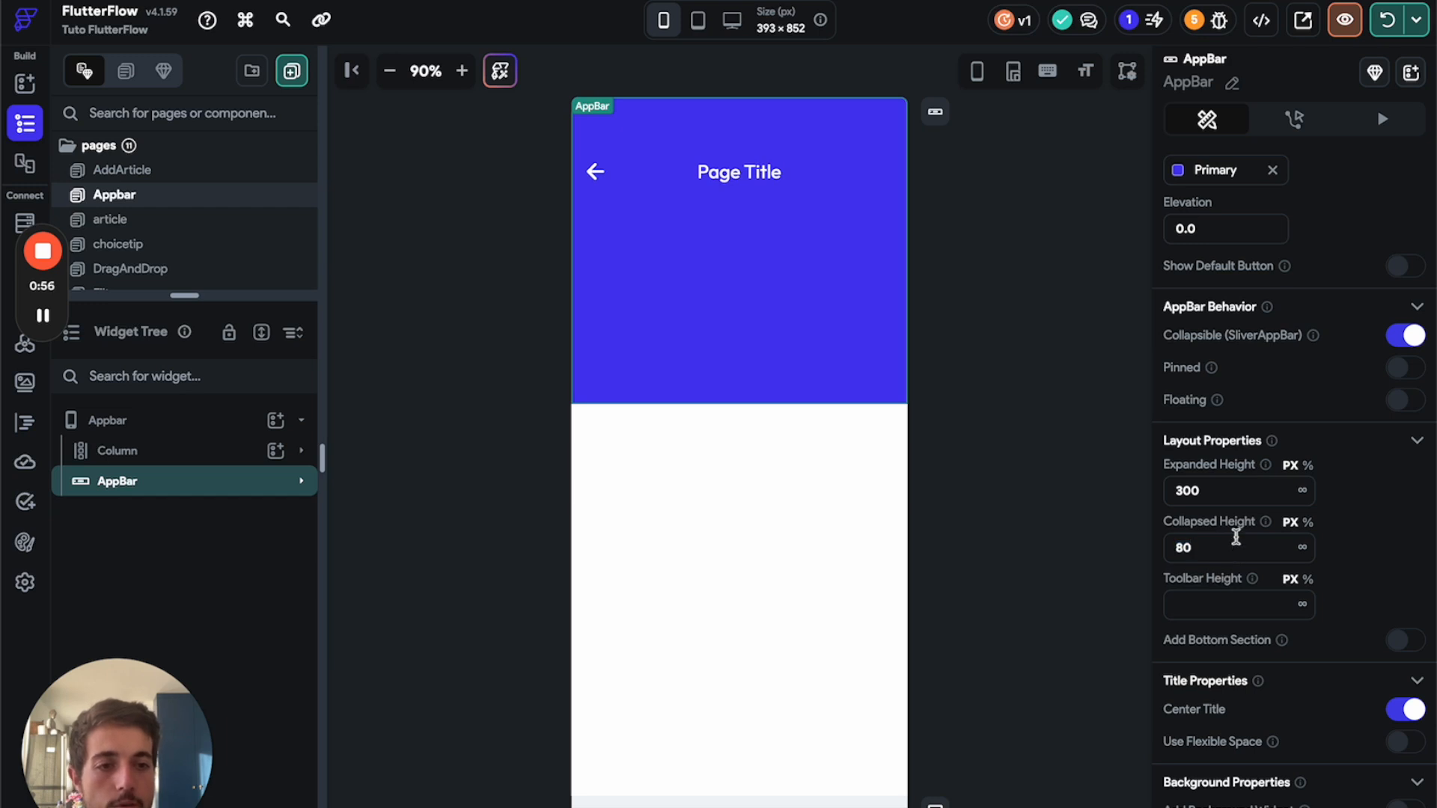
# - Reload the test session and switch to the localhost app in the browser to examine how the collapsible AppBar behaves while scrolling
pyautogui.click(1387, 29)
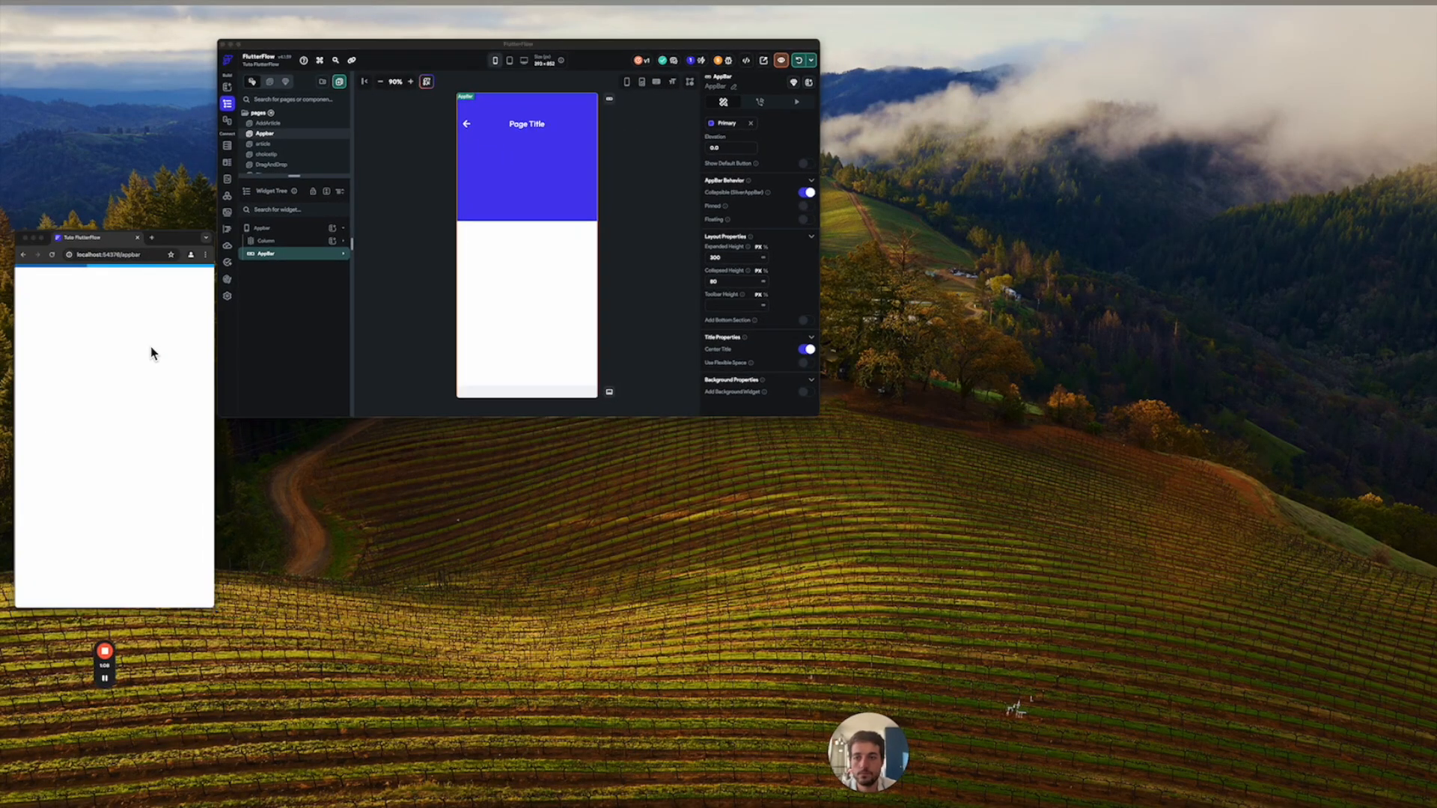
pyautogui.click(152, 348)
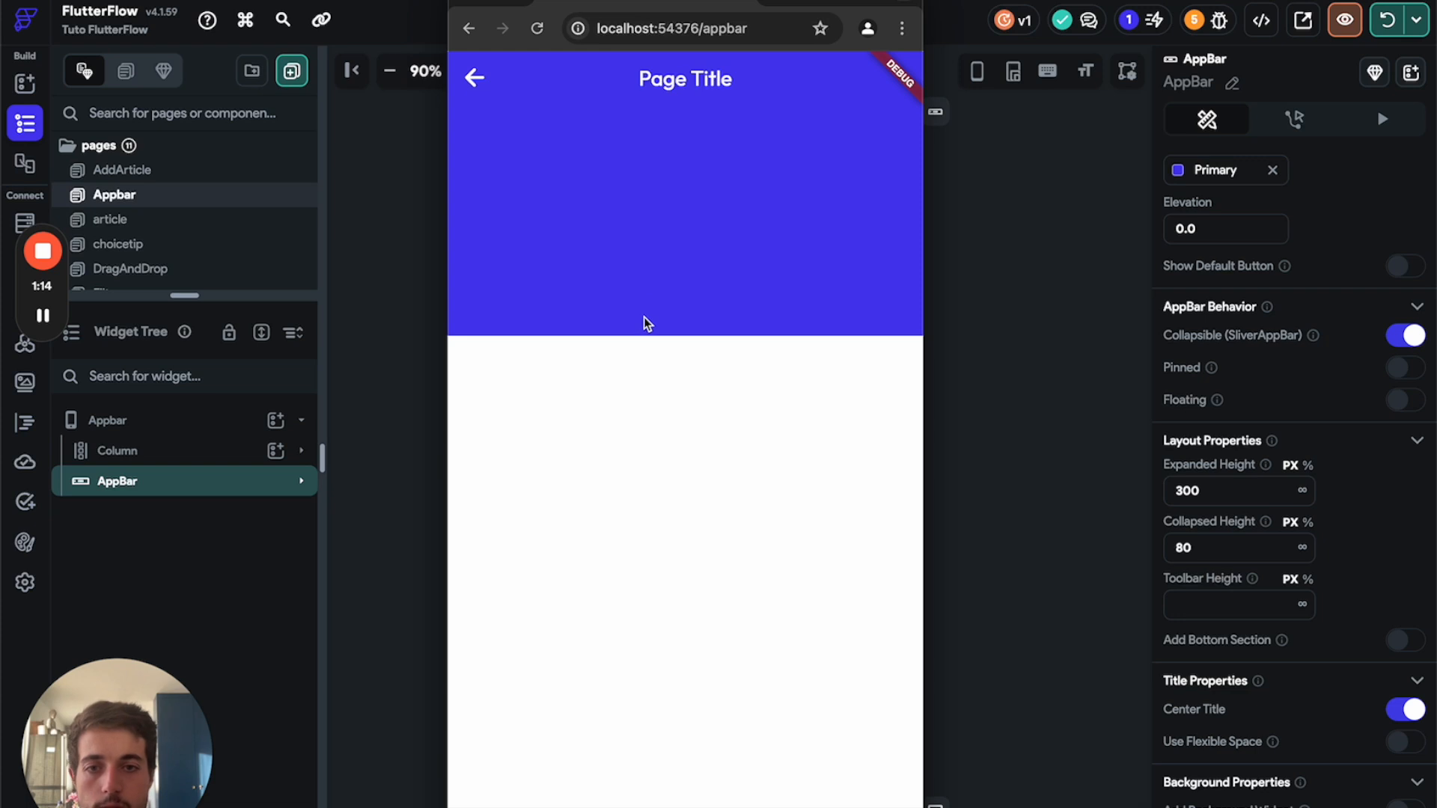
pyautogui.scroll(-5, 780, 542)
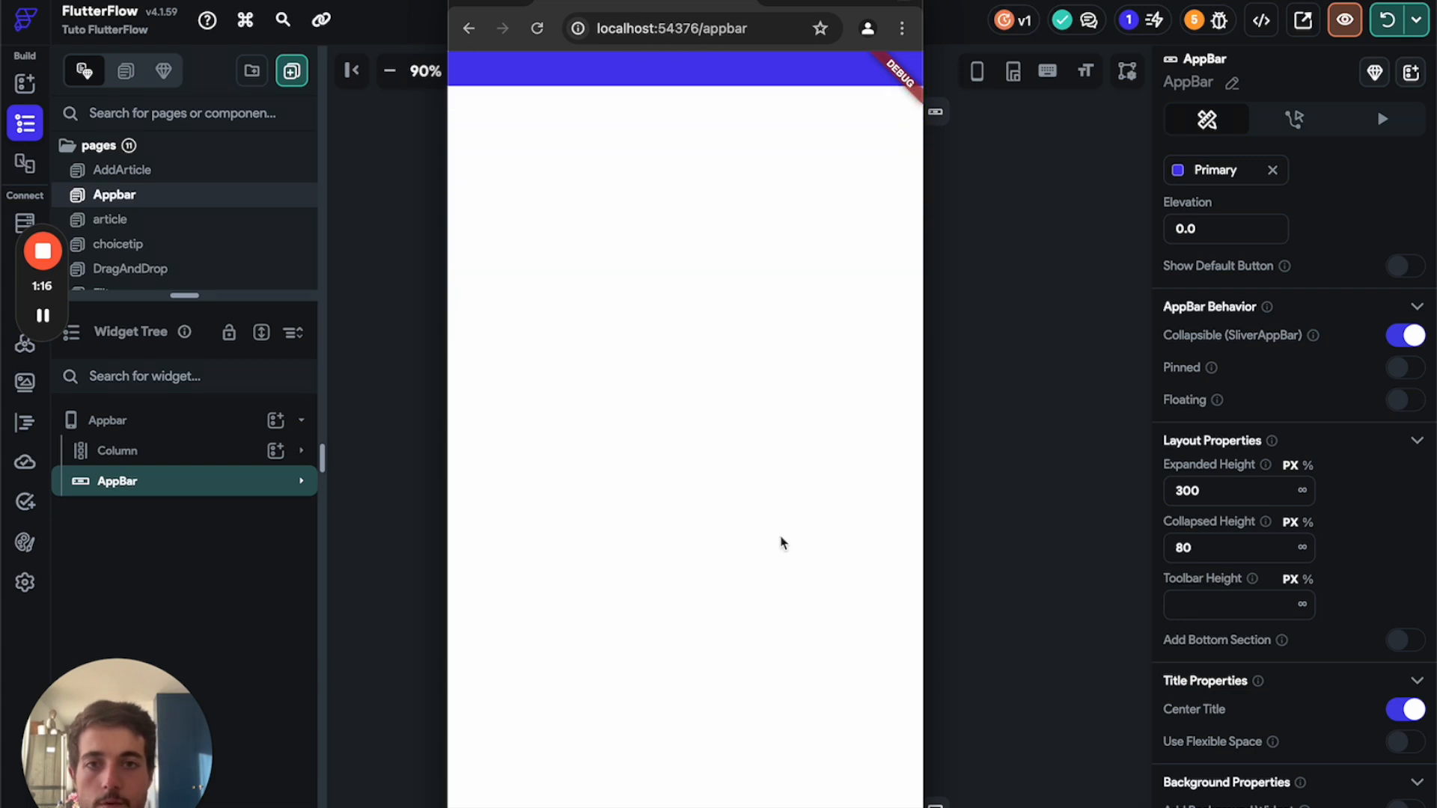
pyautogui.scroll(-3, 780, 543)
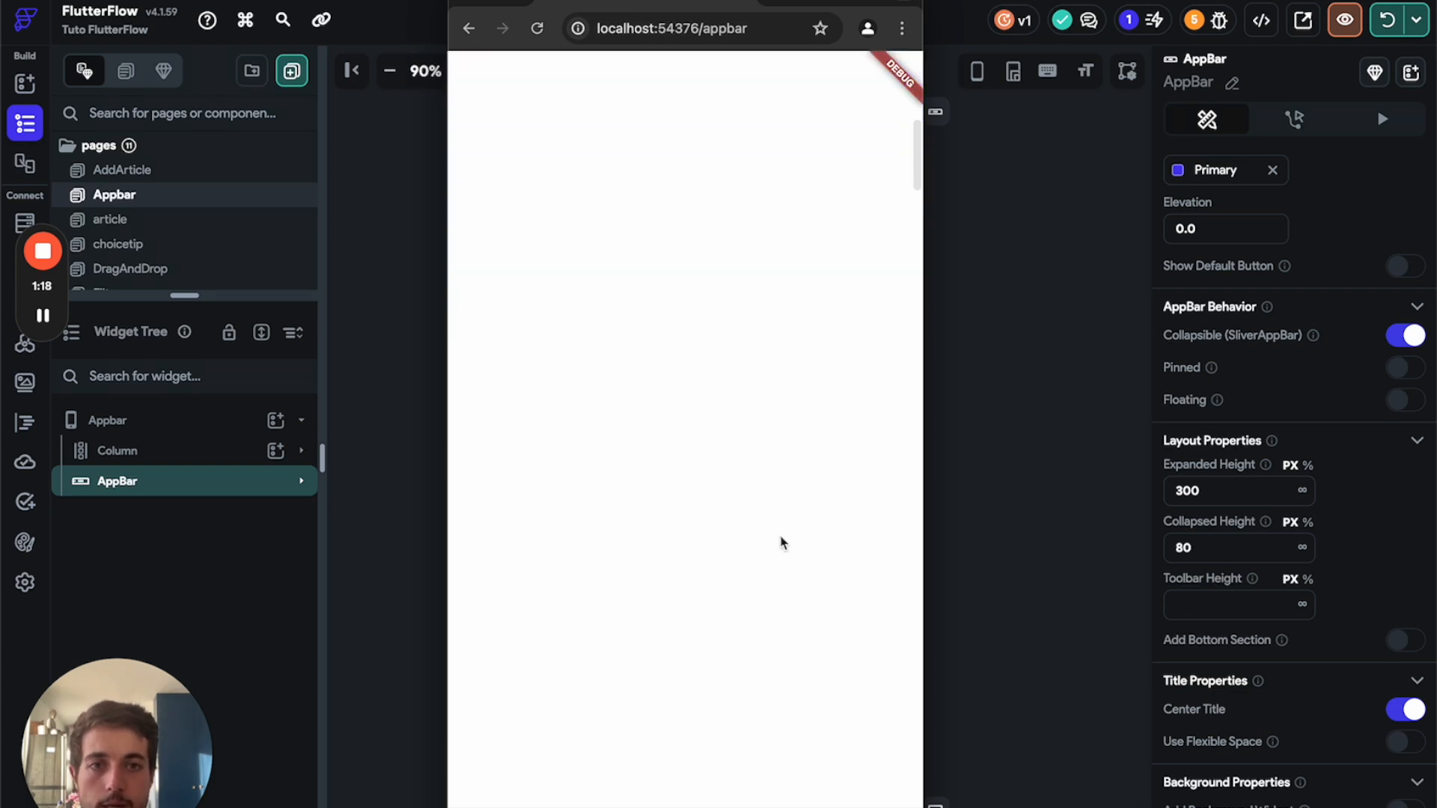
pyautogui.scroll(-3, 781, 542)
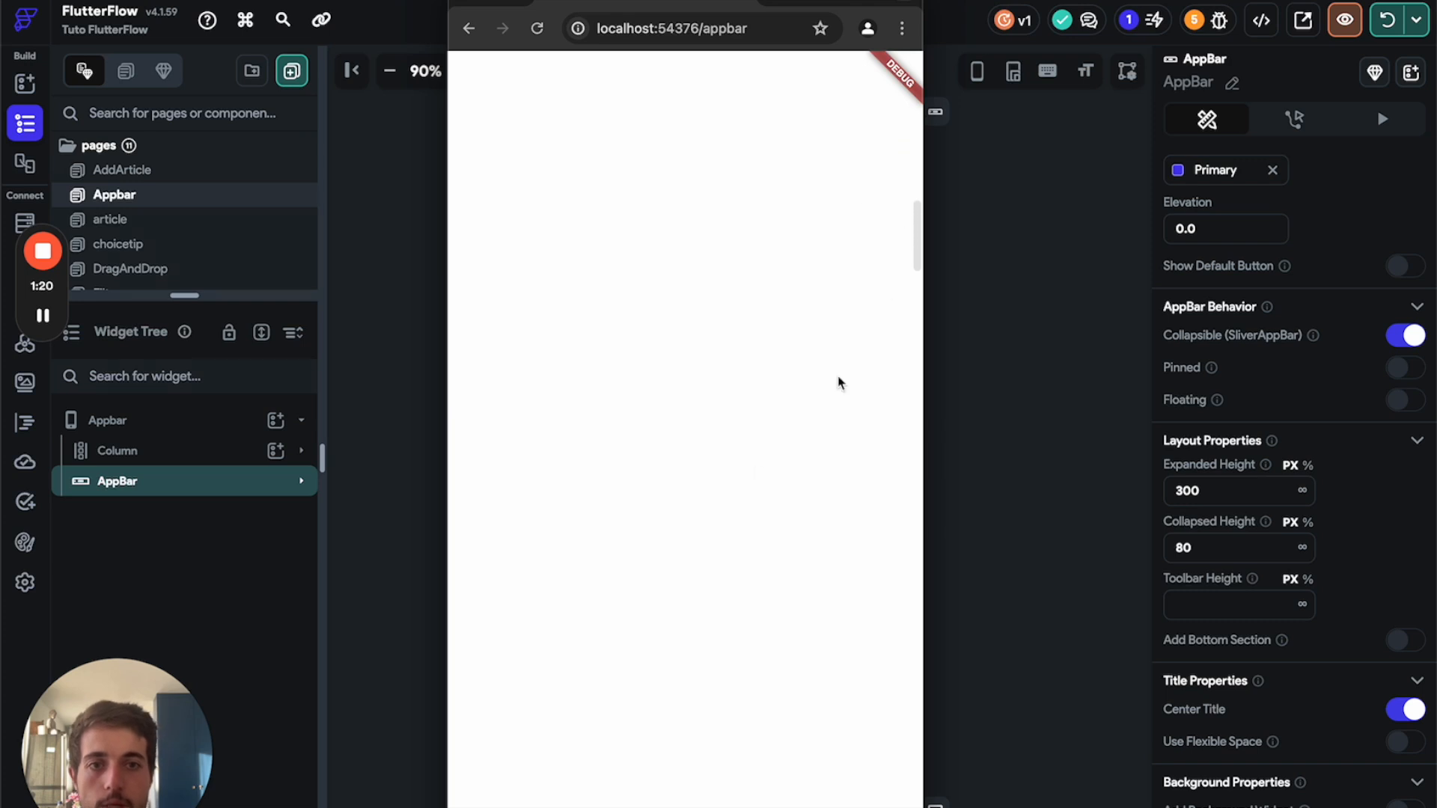
pyautogui.scroll(10, 730, 498)
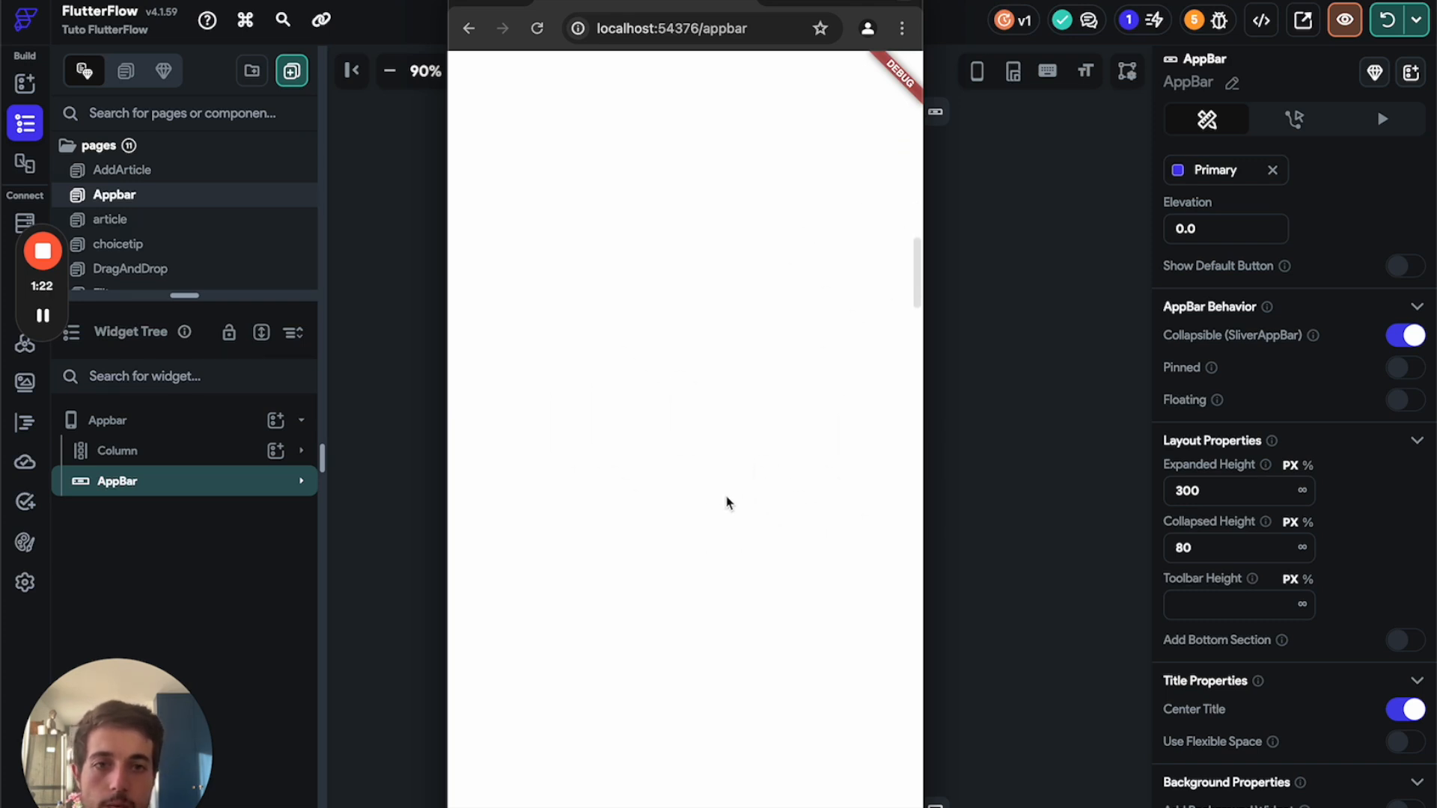
pyautogui.scroll(3, 729, 501)
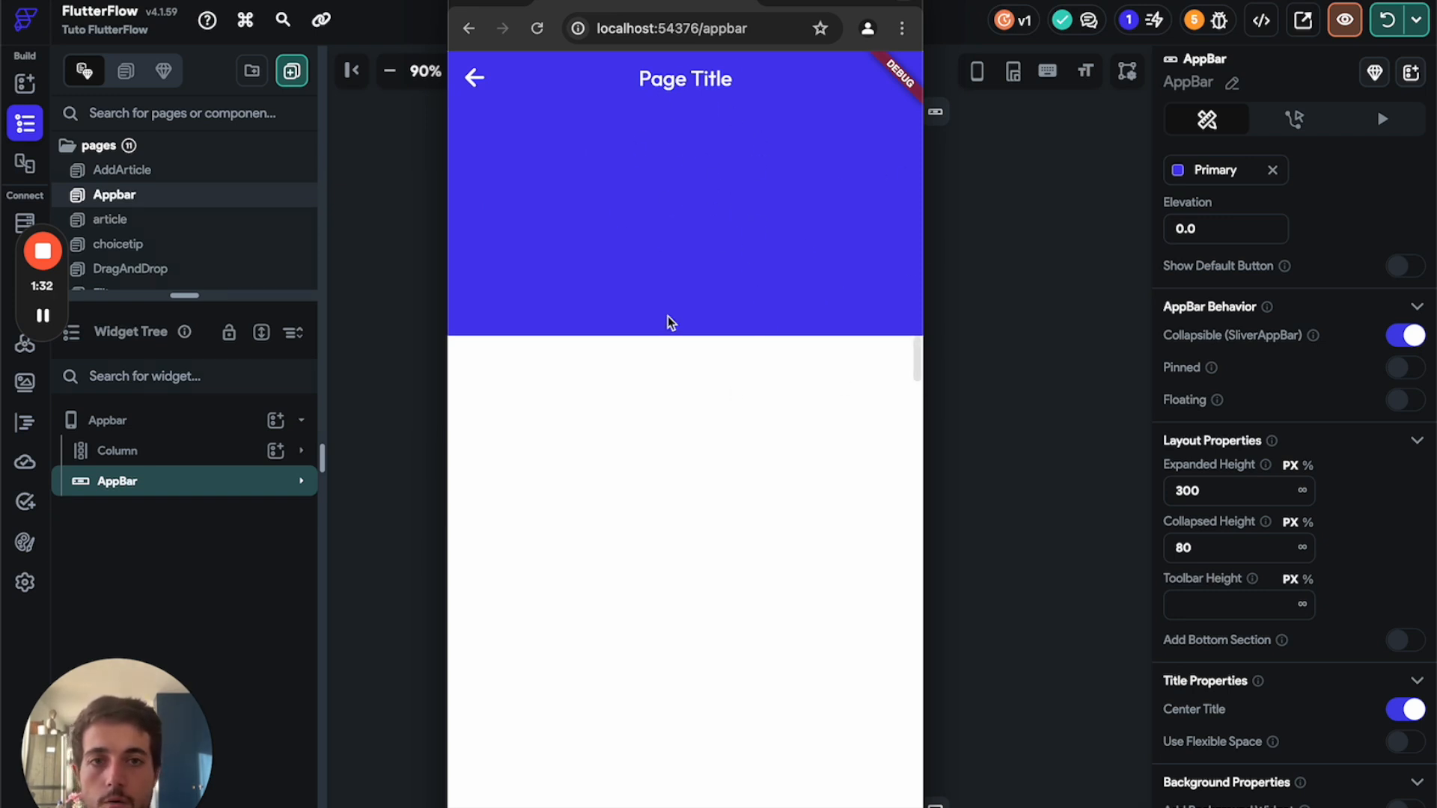
pyautogui.scroll(-3, 743, 426)
pyautogui.scroll(-2, 743, 426)
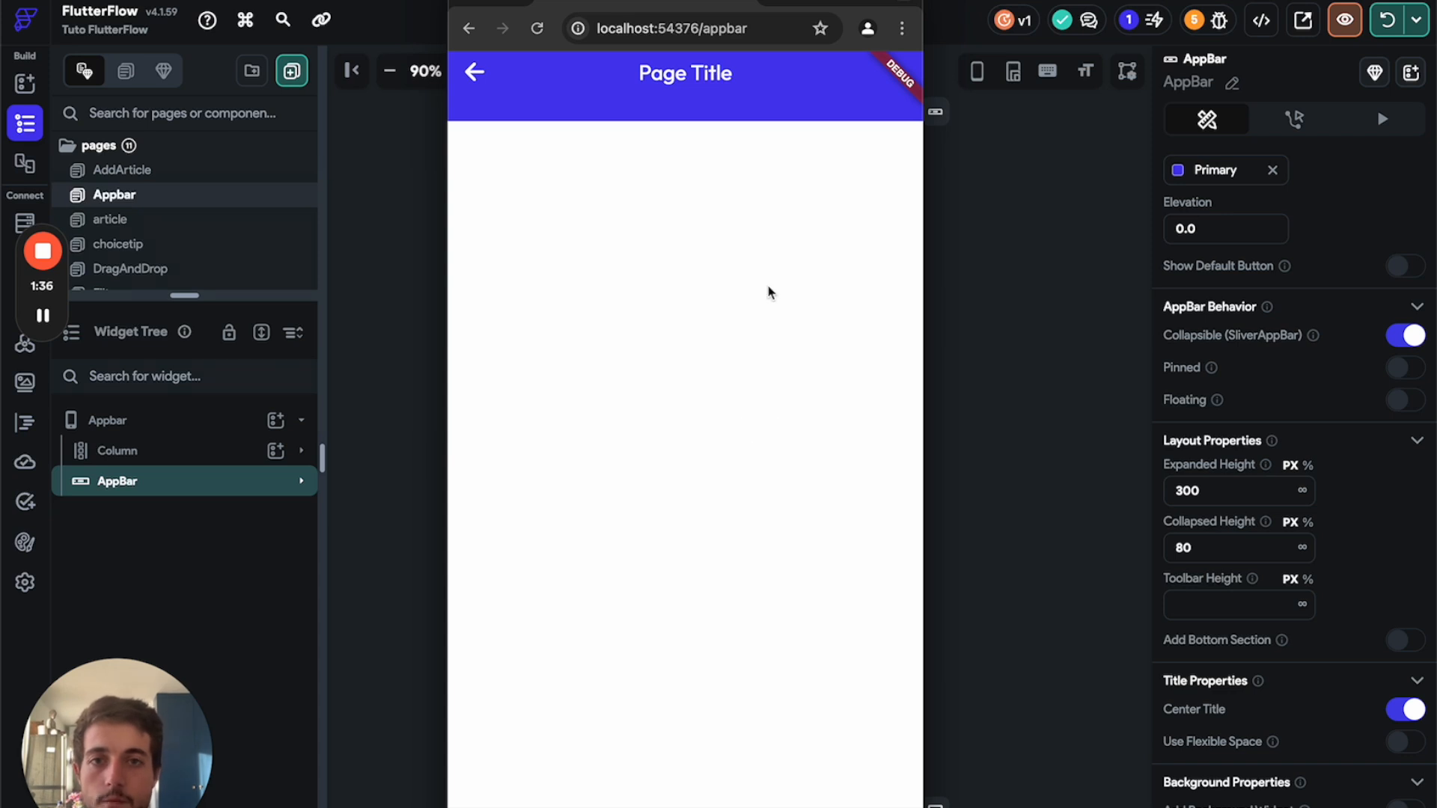
# - Return to FlutterFlow, enable Pinned in the AppBar's behavior and reload the test session
pyautogui.click(1076, 389)
pyautogui.click(151, 483)
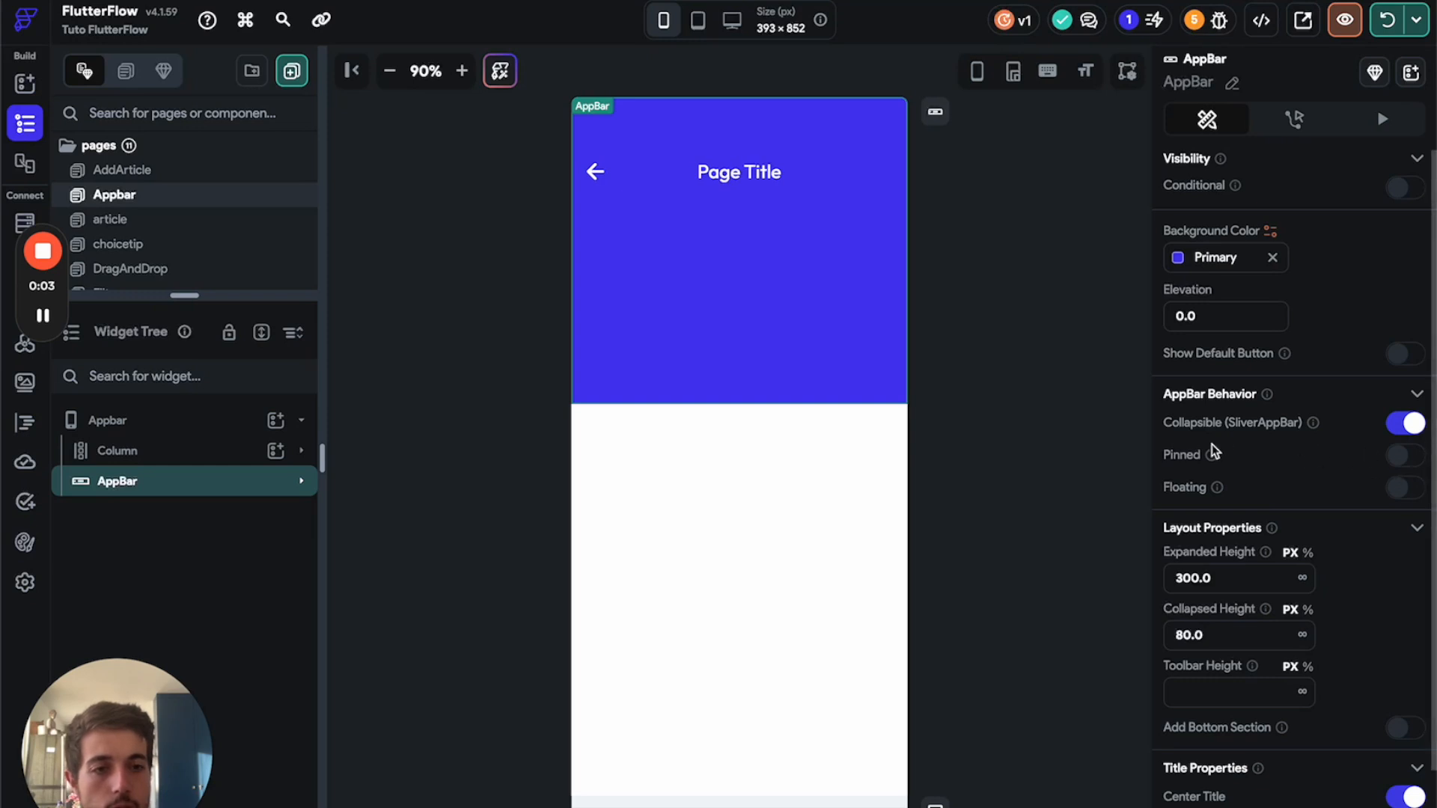
pyautogui.click(1394, 457)
pyautogui.click(1382, 20)
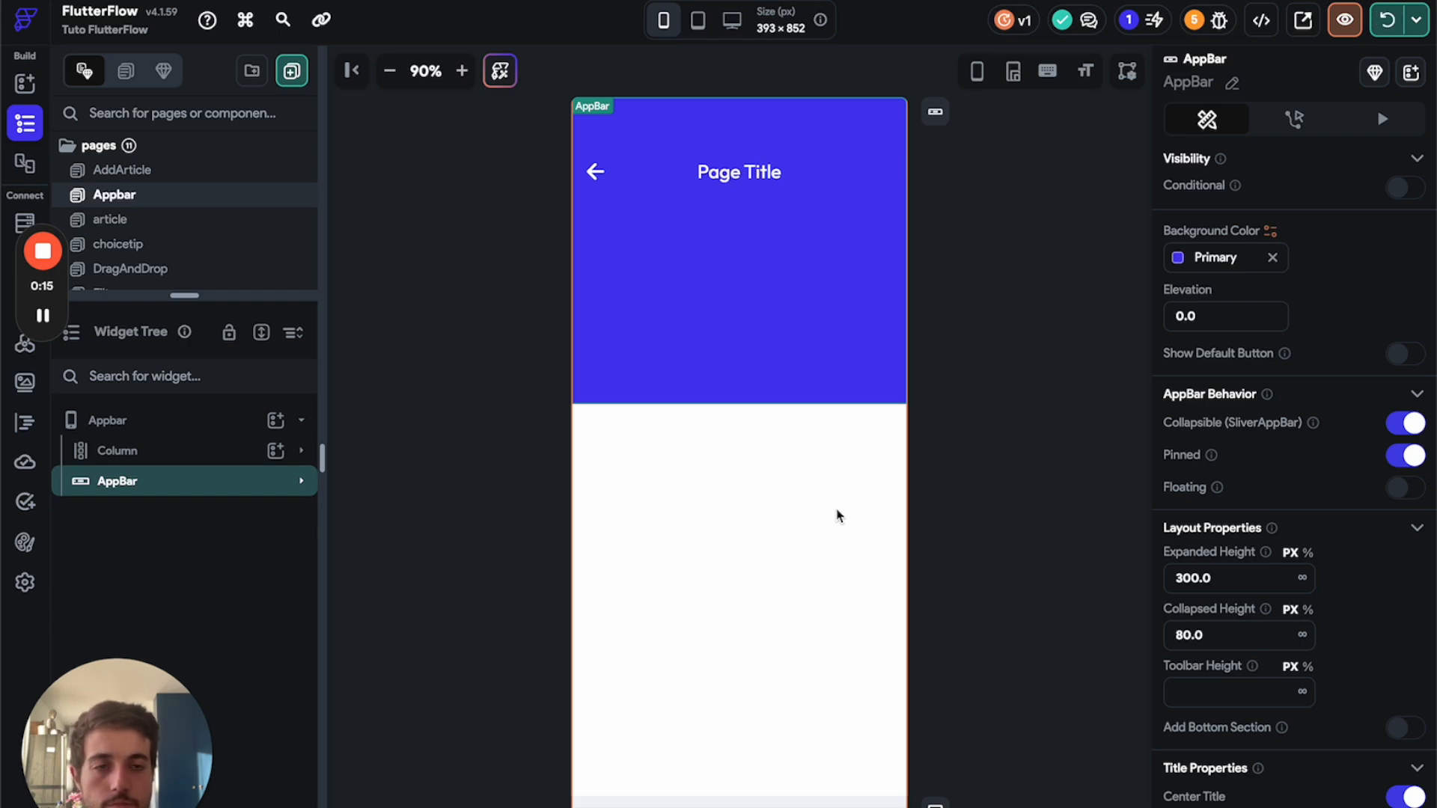
# - Switch to the running app in the browser and check the AppBar's scroll behavior
pyautogui.hotkey('ctrl', 'Up')
pyautogui.click(107, 419)
pyautogui.scroll(-5, 821, 501)
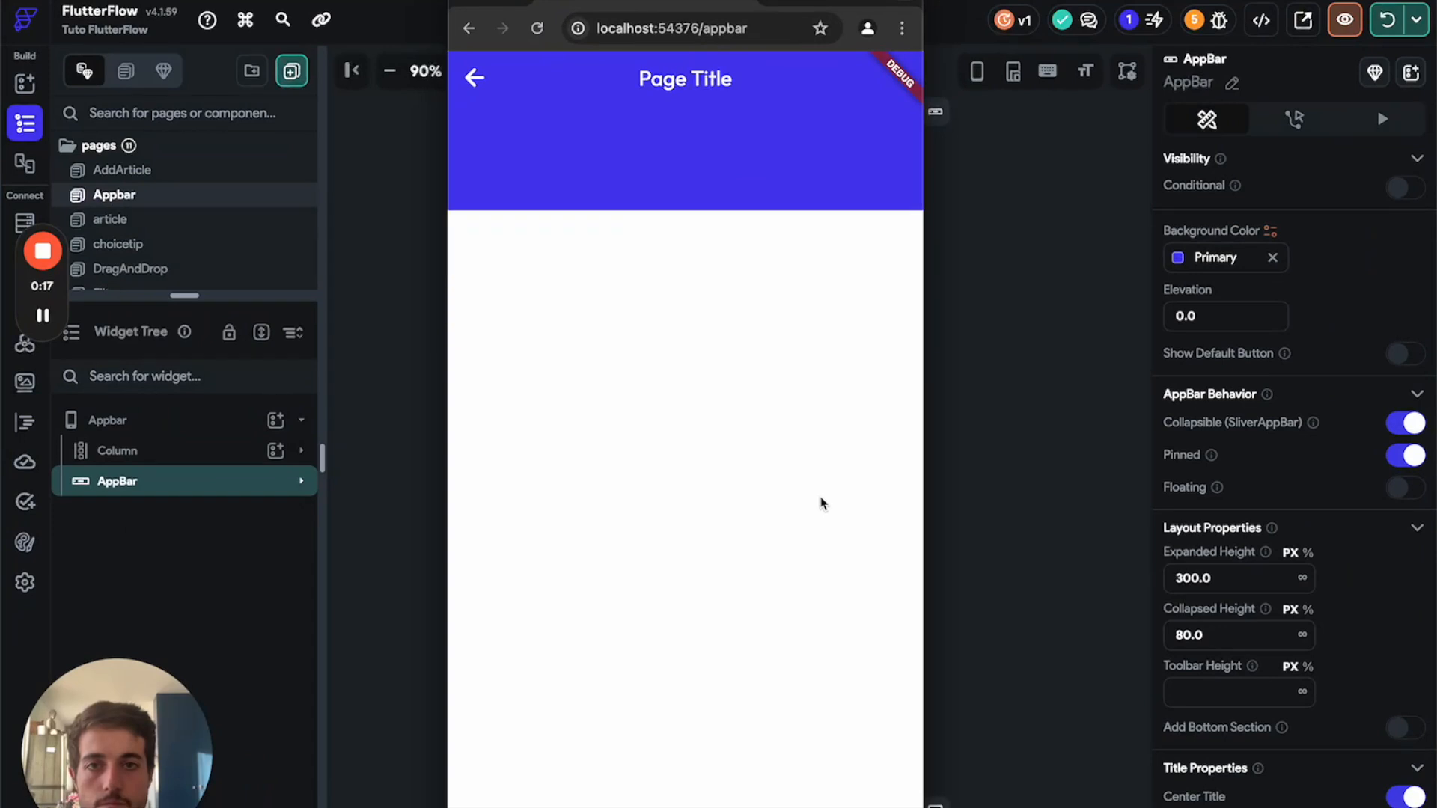
pyautogui.scroll(5, 820, 500)
# - Reload the test session from FlutterFlow again and examine in the browser how the pinned AppBar responds to scrolling down and up
pyautogui.click(1388, 26)
pyautogui.click(1387, 26)
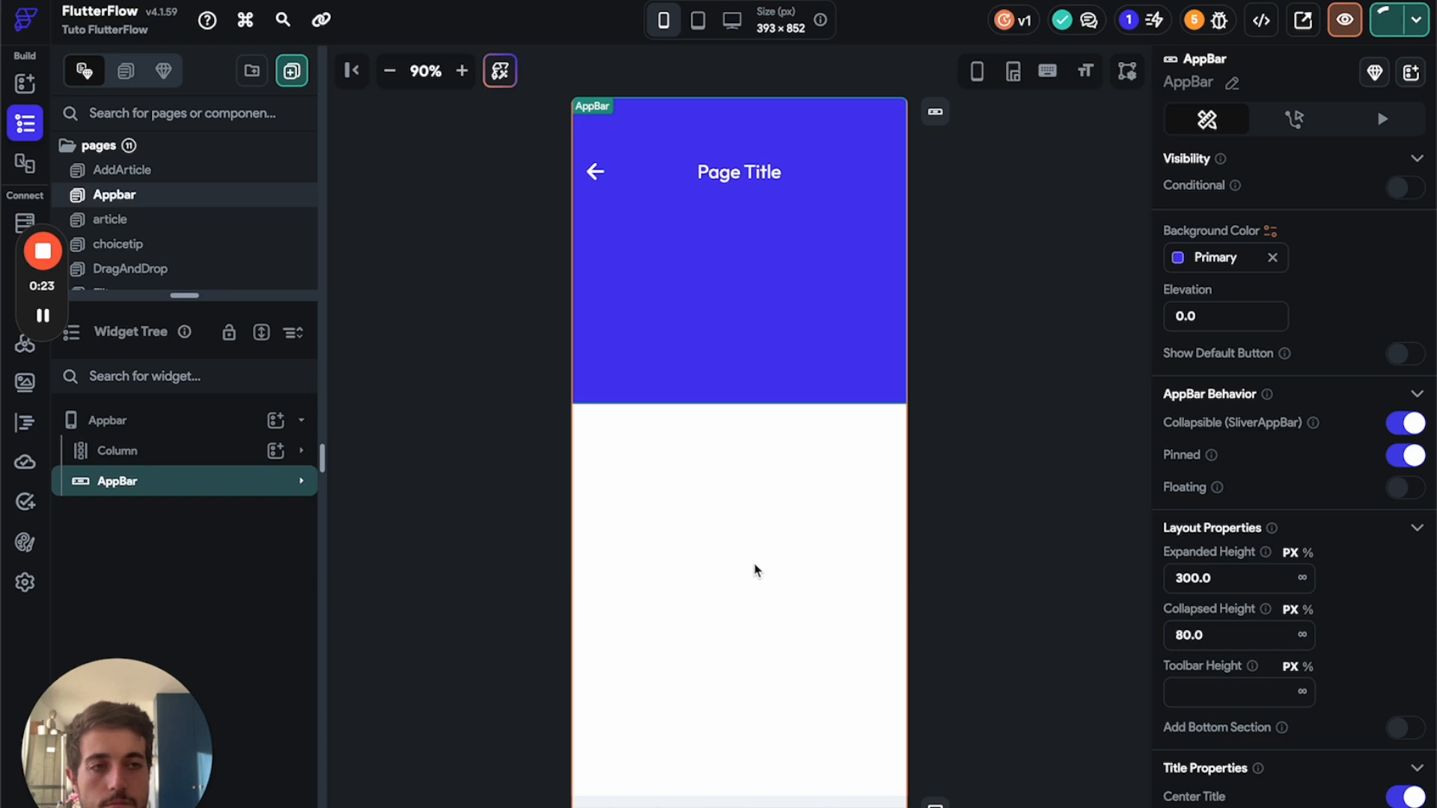
pyautogui.moveTo(45, 292)
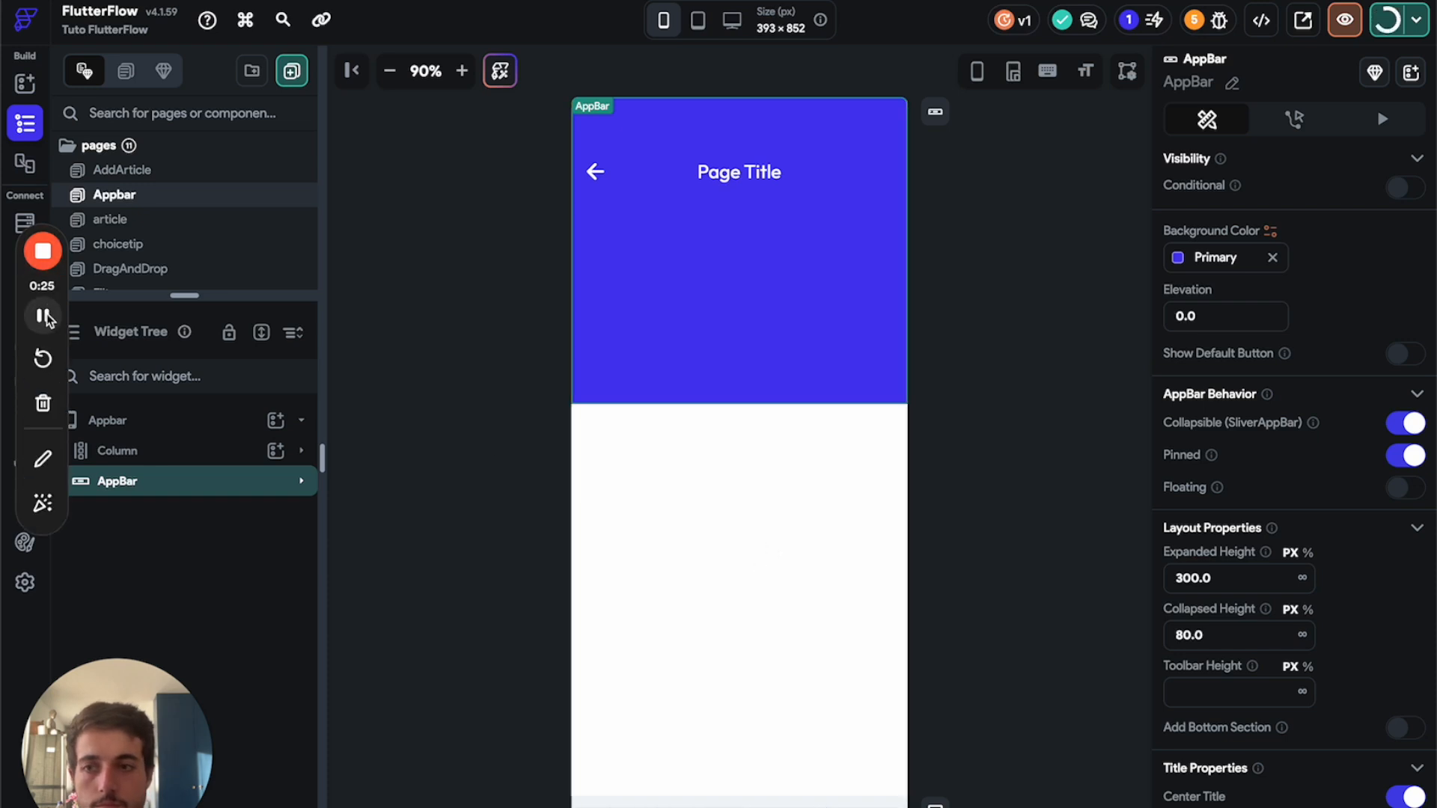
pyautogui.hotkey('ctrl', 'Up')
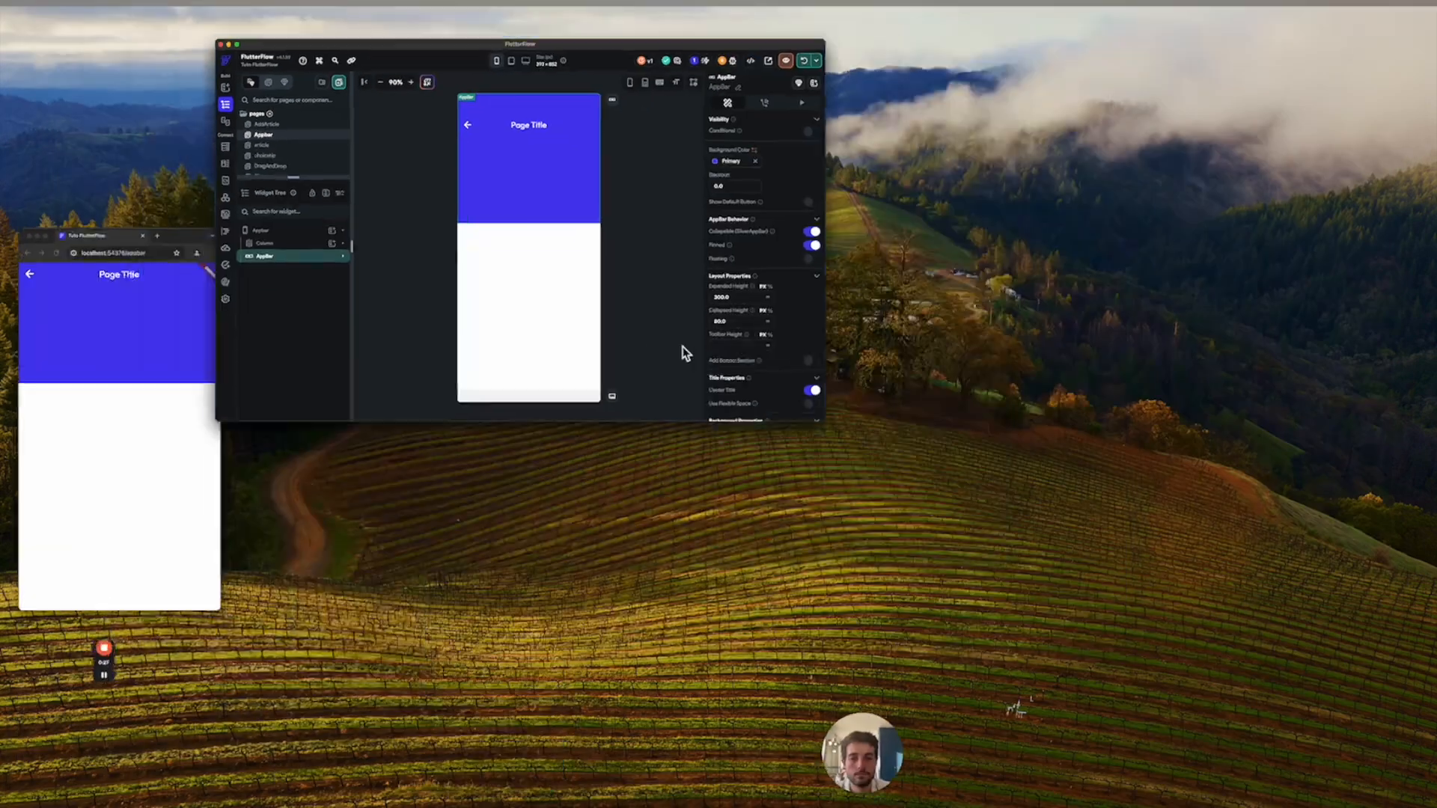
pyautogui.click(137, 382)
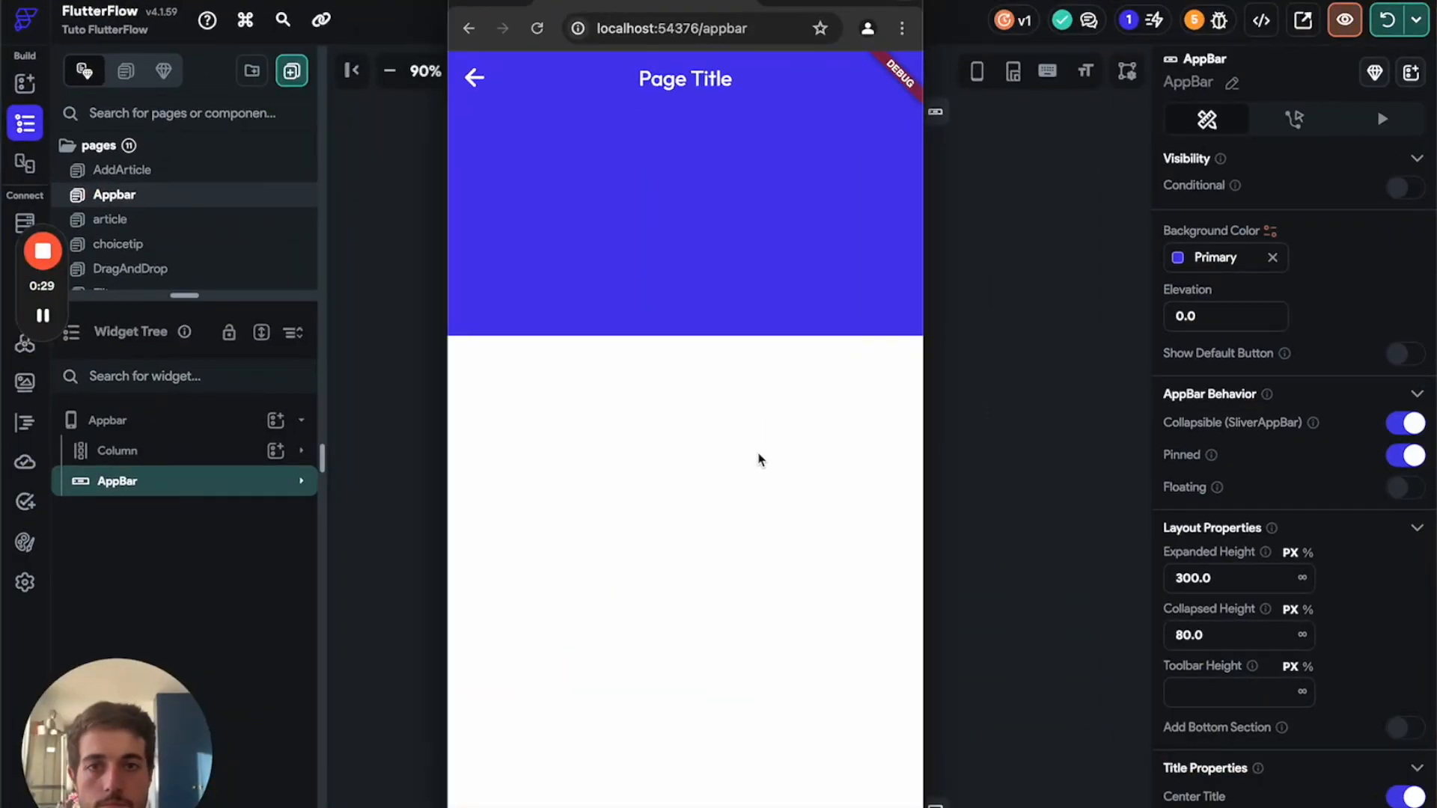
pyautogui.scroll(-3, 780, 517)
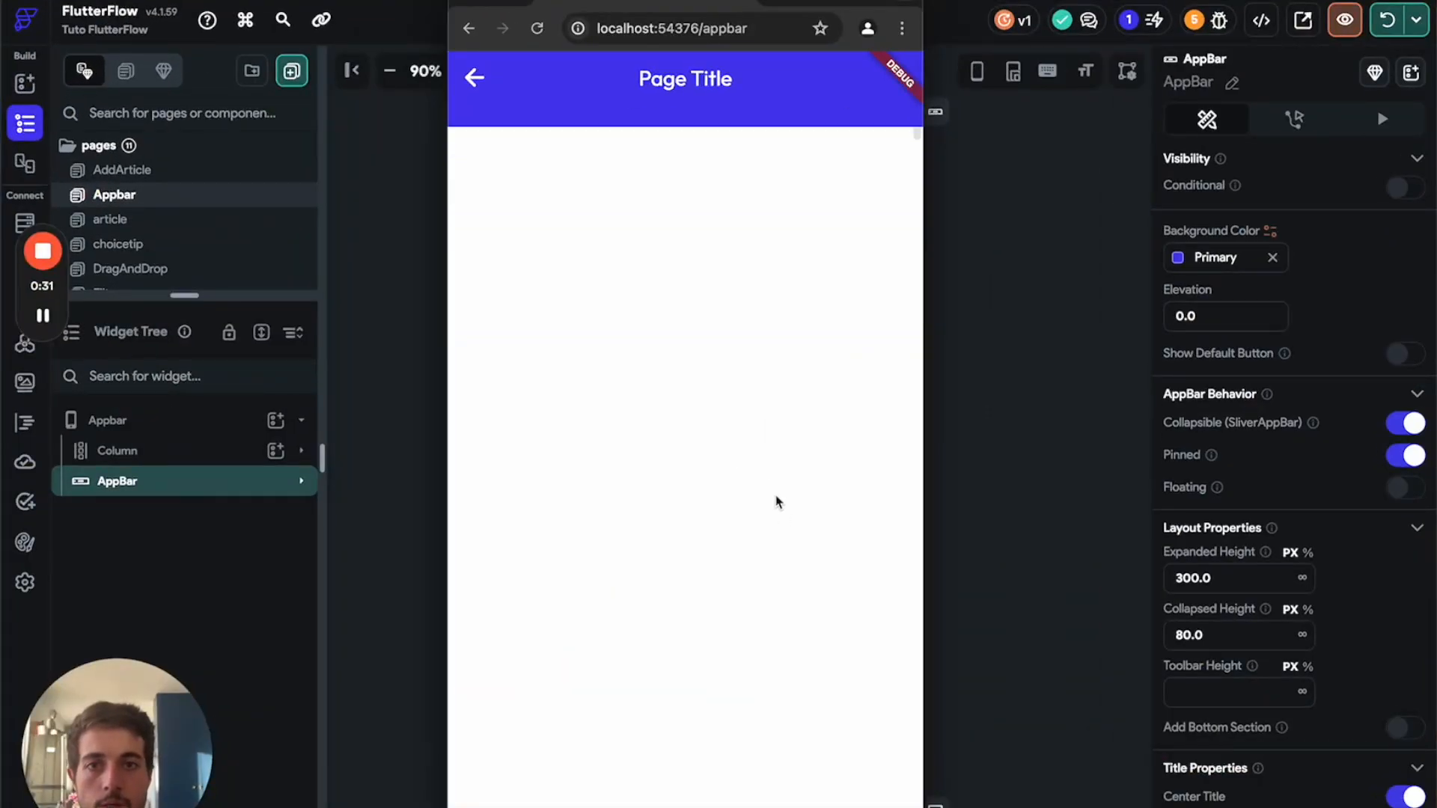
pyautogui.scroll(3, 747, 249)
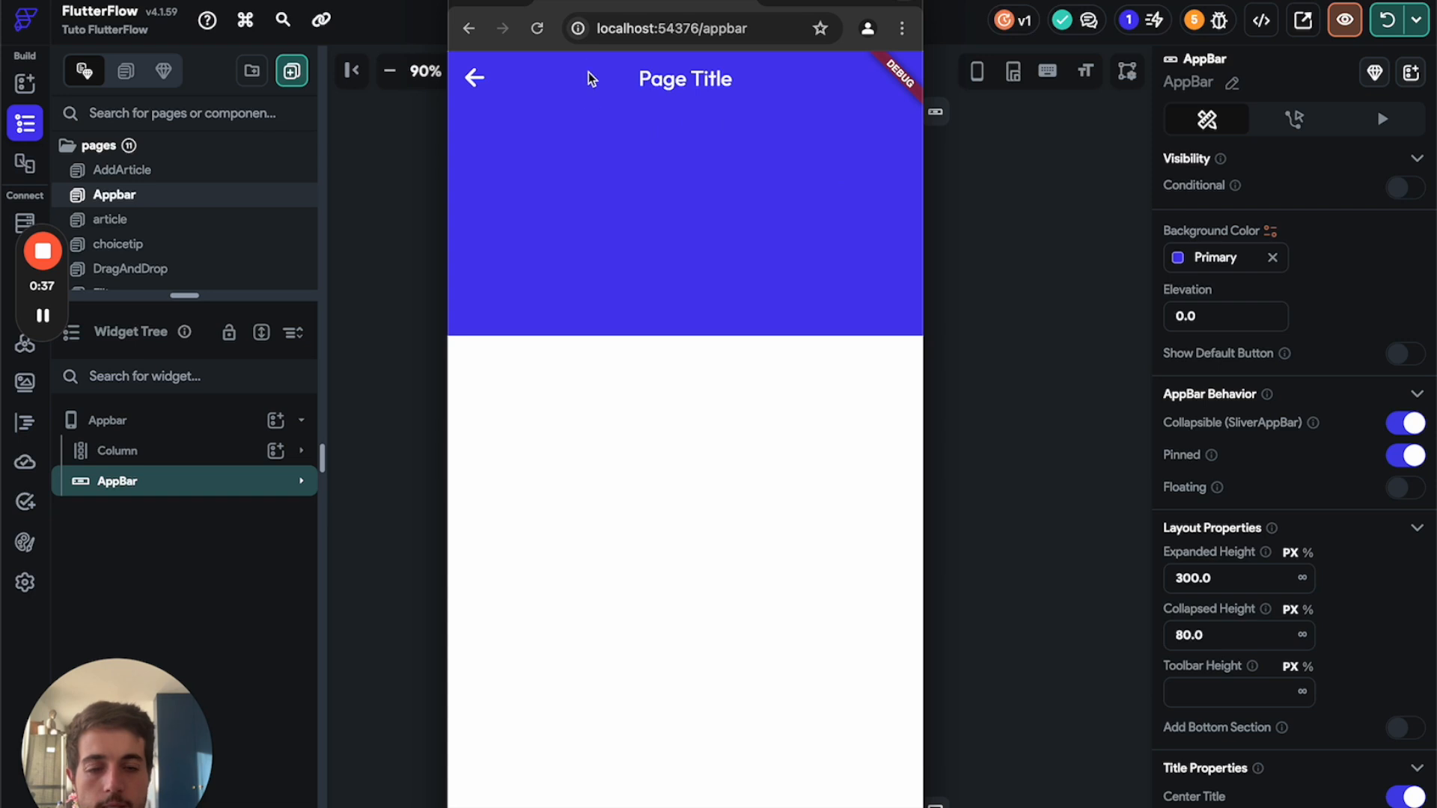
pyautogui.scroll(-3, 636, 404)
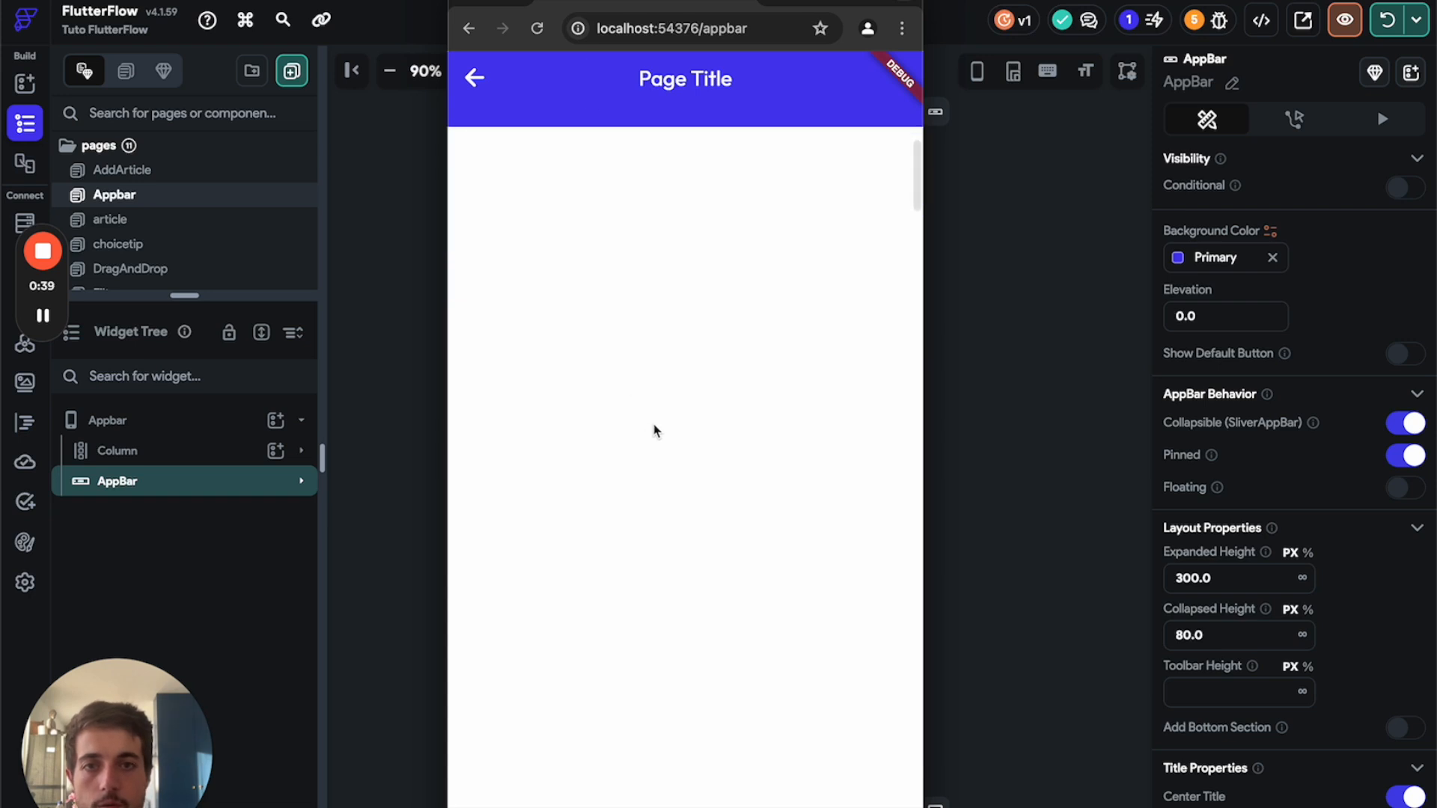
pyautogui.scroll(-2, 653, 431)
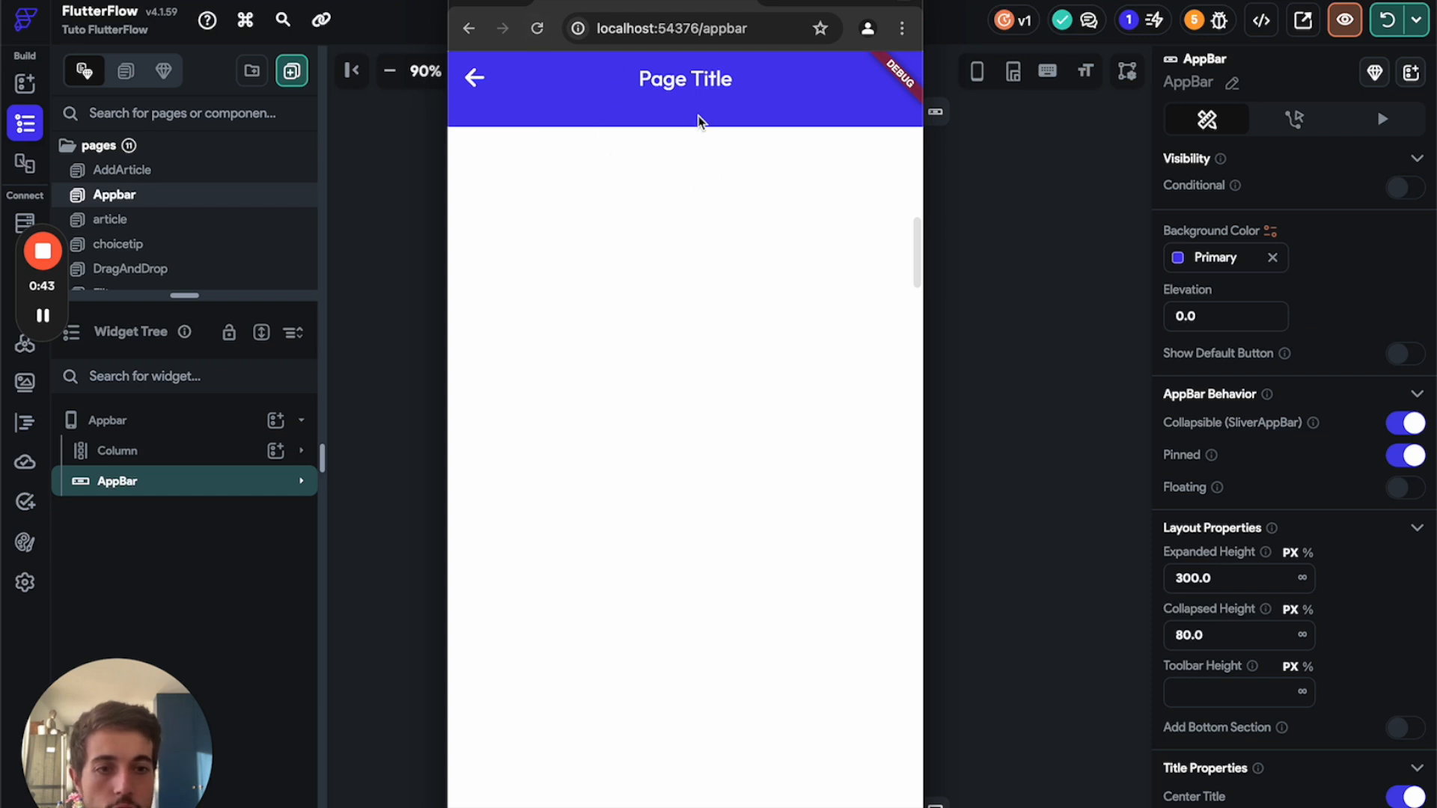
pyautogui.scroll(-1, 751, 378)
pyautogui.scroll(-2, 750, 377)
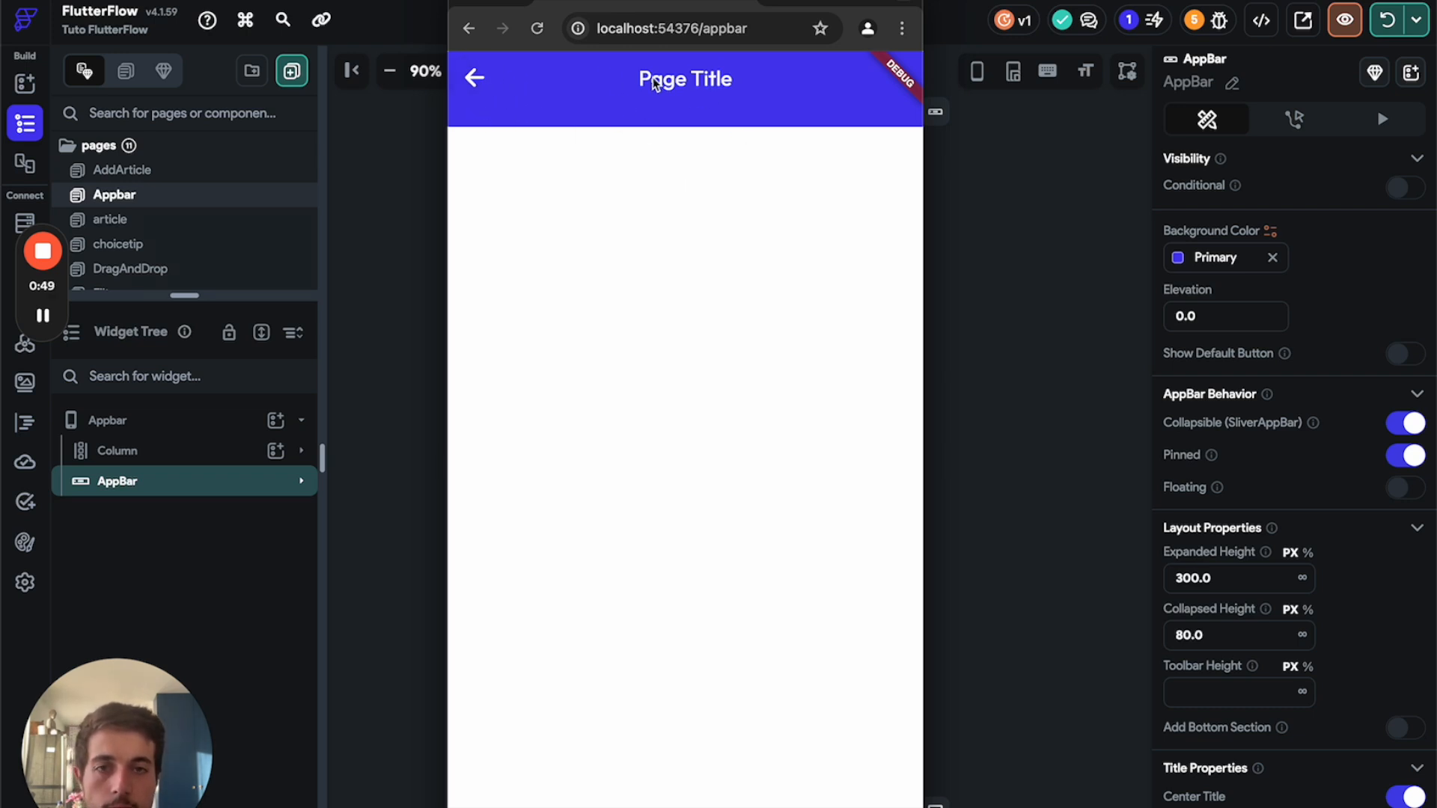
pyautogui.scroll(3, 832, 323)
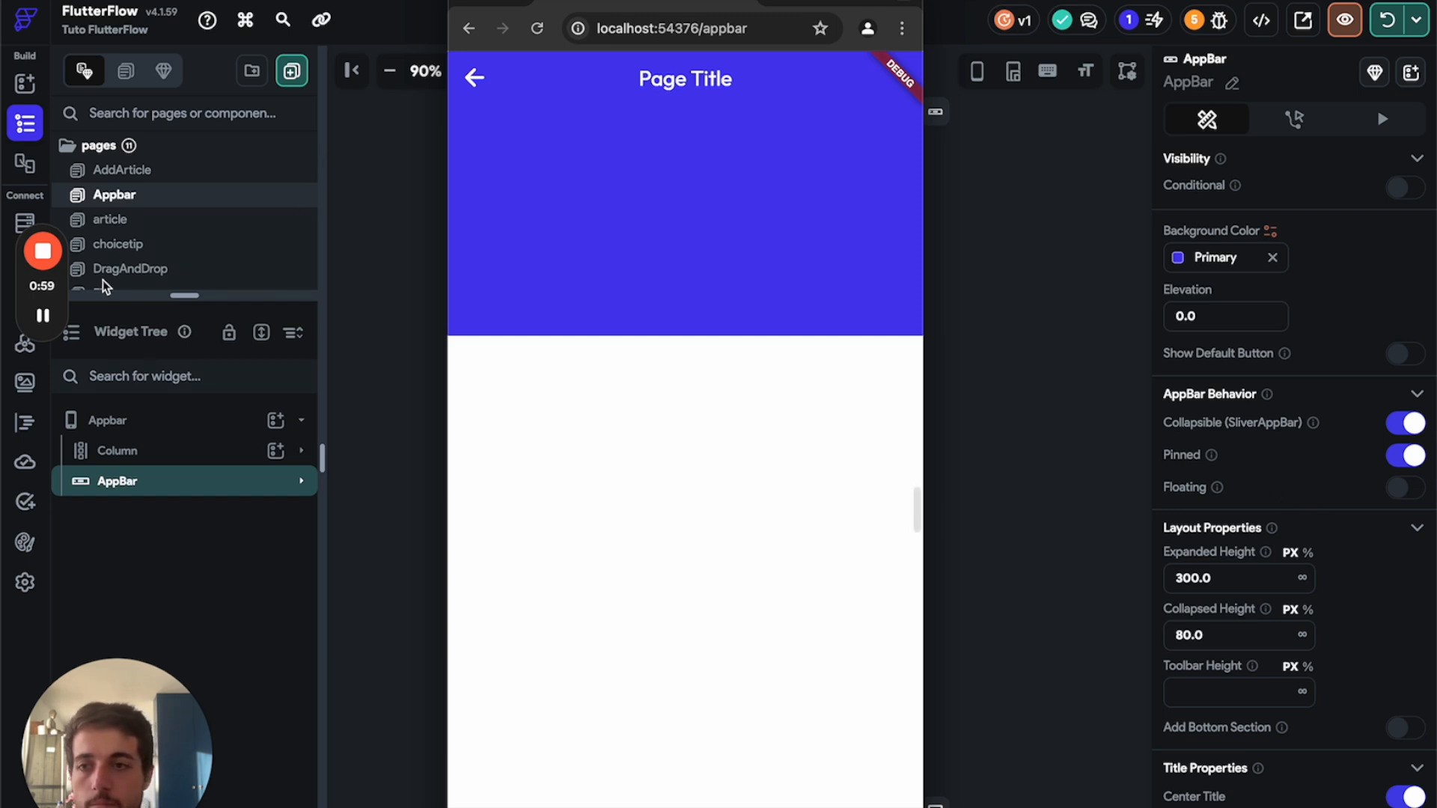
# - Back in FlutterFlow, disable Pinned, enable Floating for the AppBar and reload the test session
pyautogui.click(52, 255)
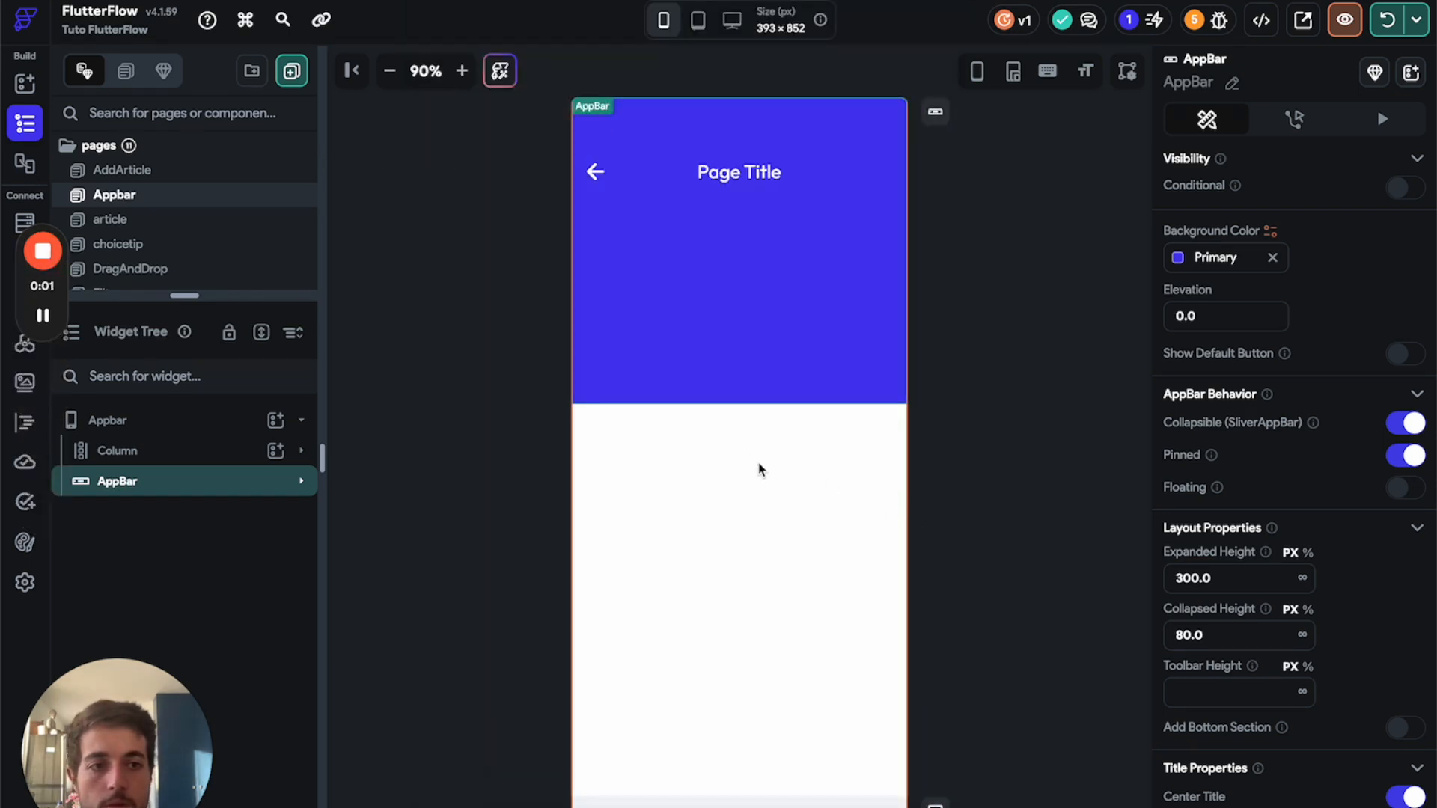
pyautogui.click(1406, 456)
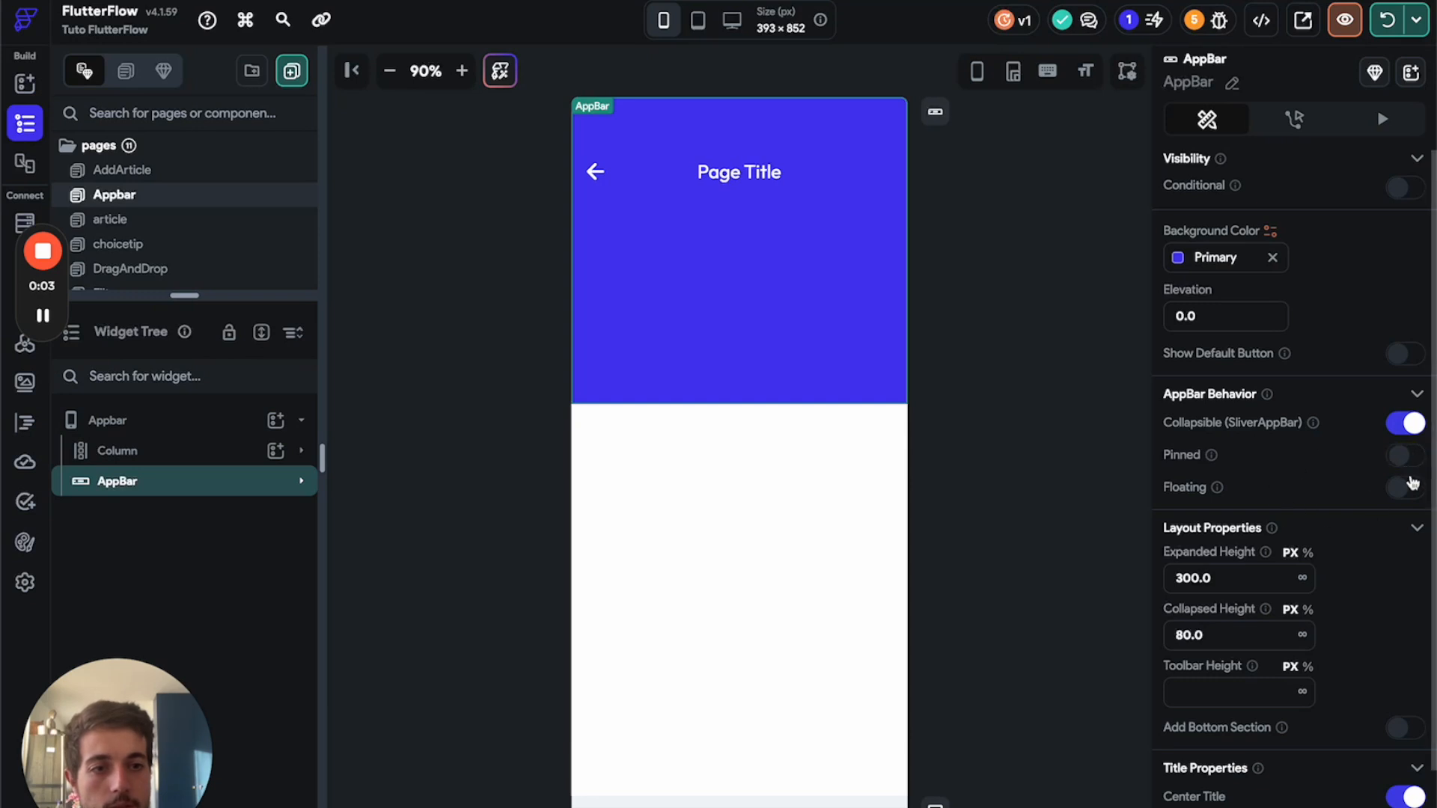
pyautogui.click(1394, 490)
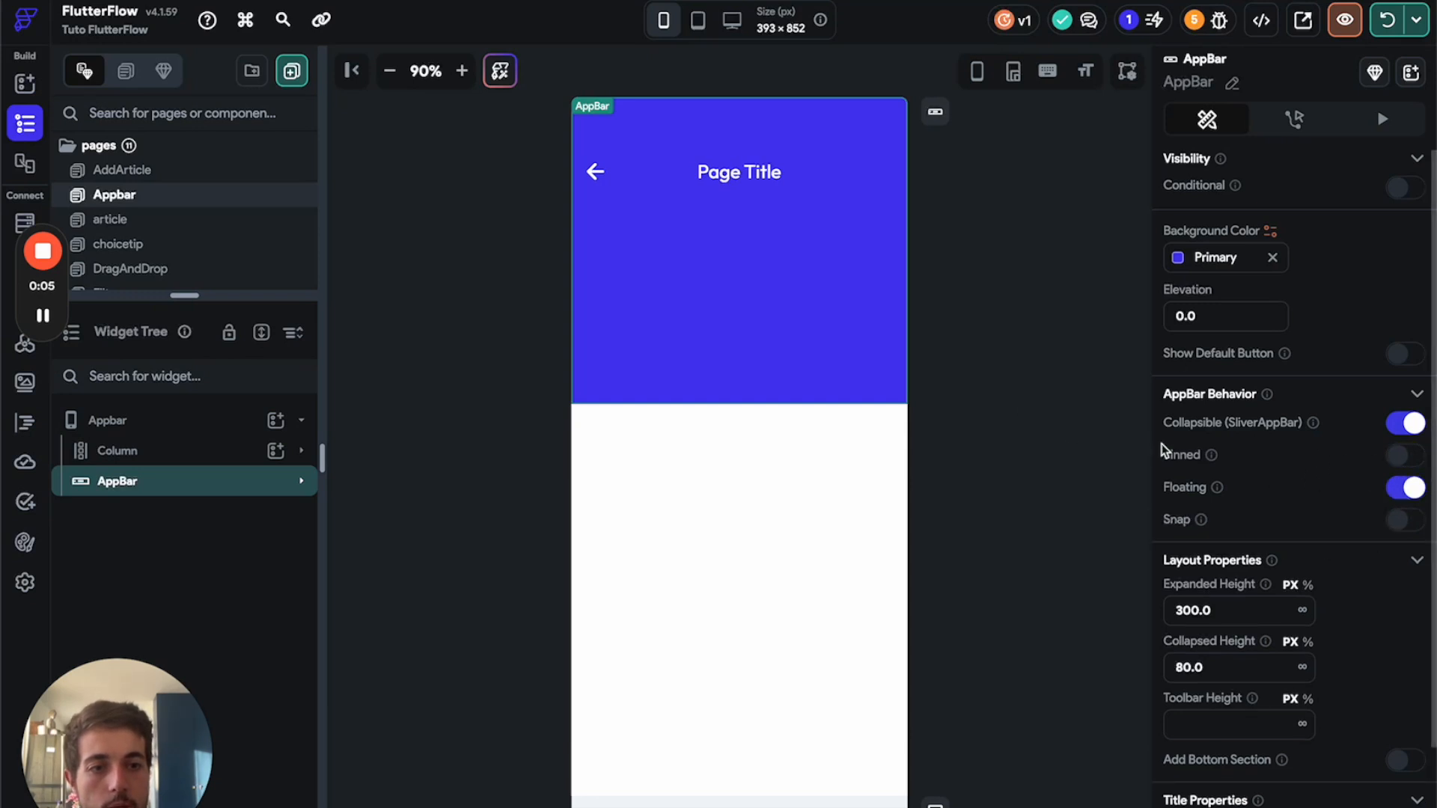
pyautogui.click(1387, 20)
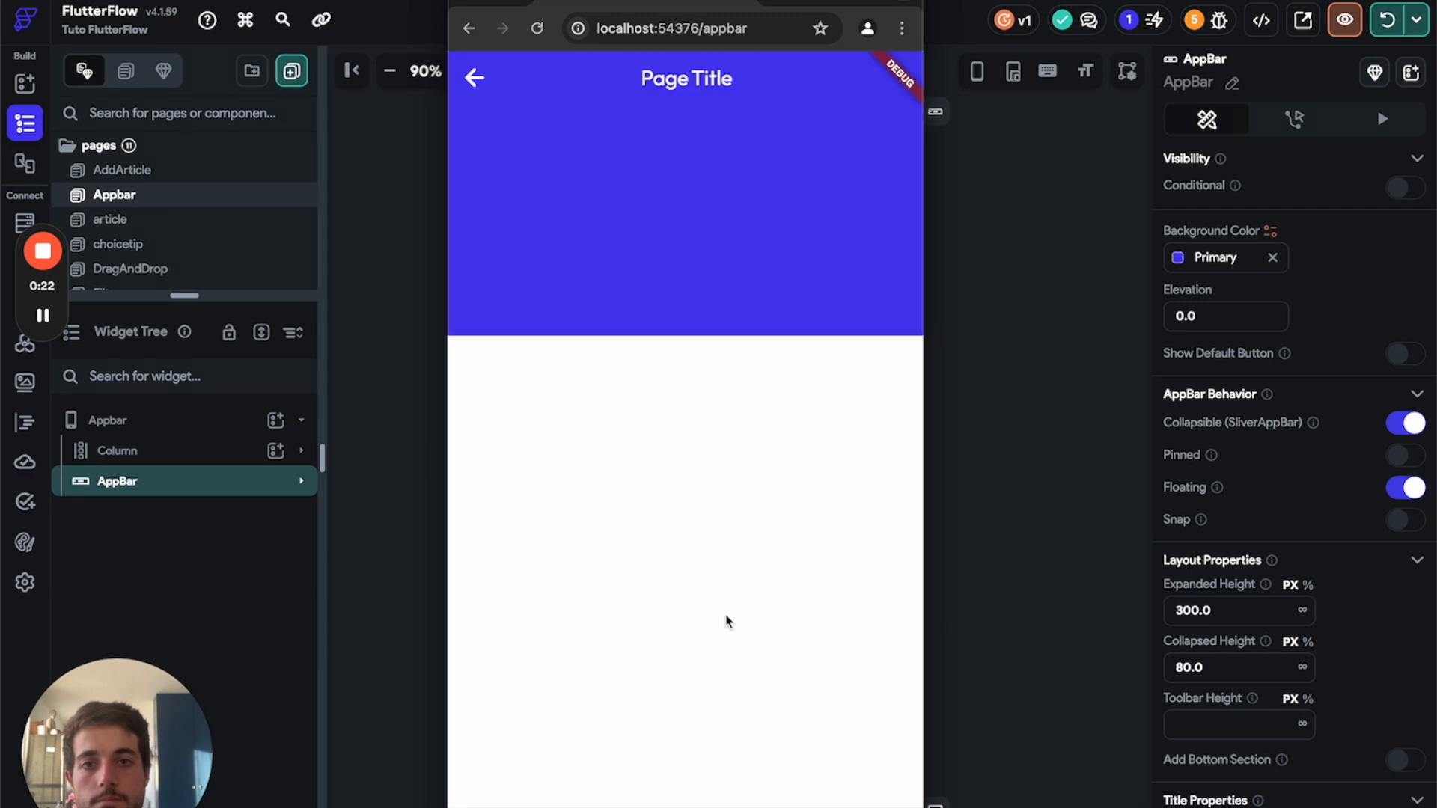
# - Examine in the running app how the floating AppBar responds when scrolling down and back up mid-page
pyautogui.scroll(-5, 722, 627)
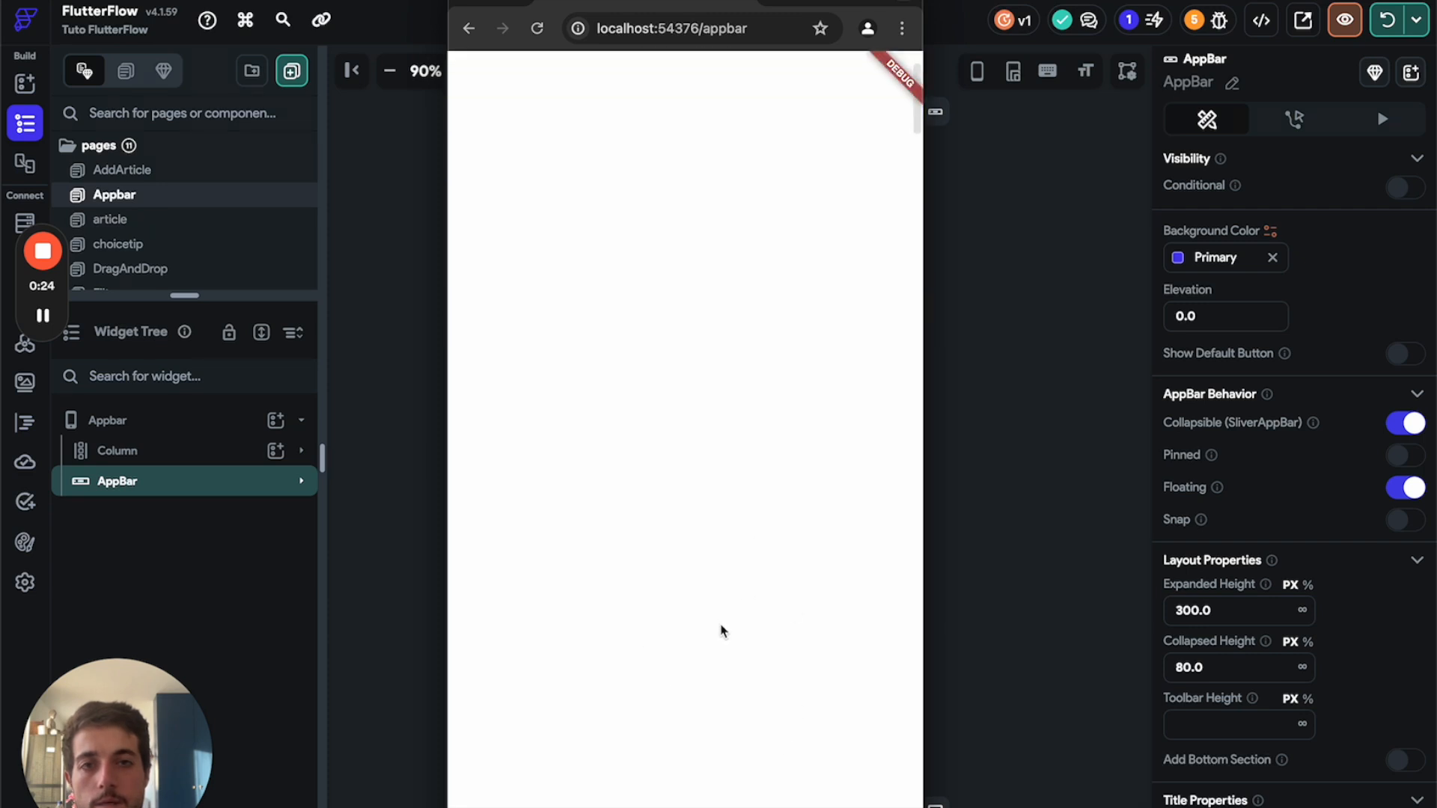
pyautogui.scroll(-15, 723, 632)
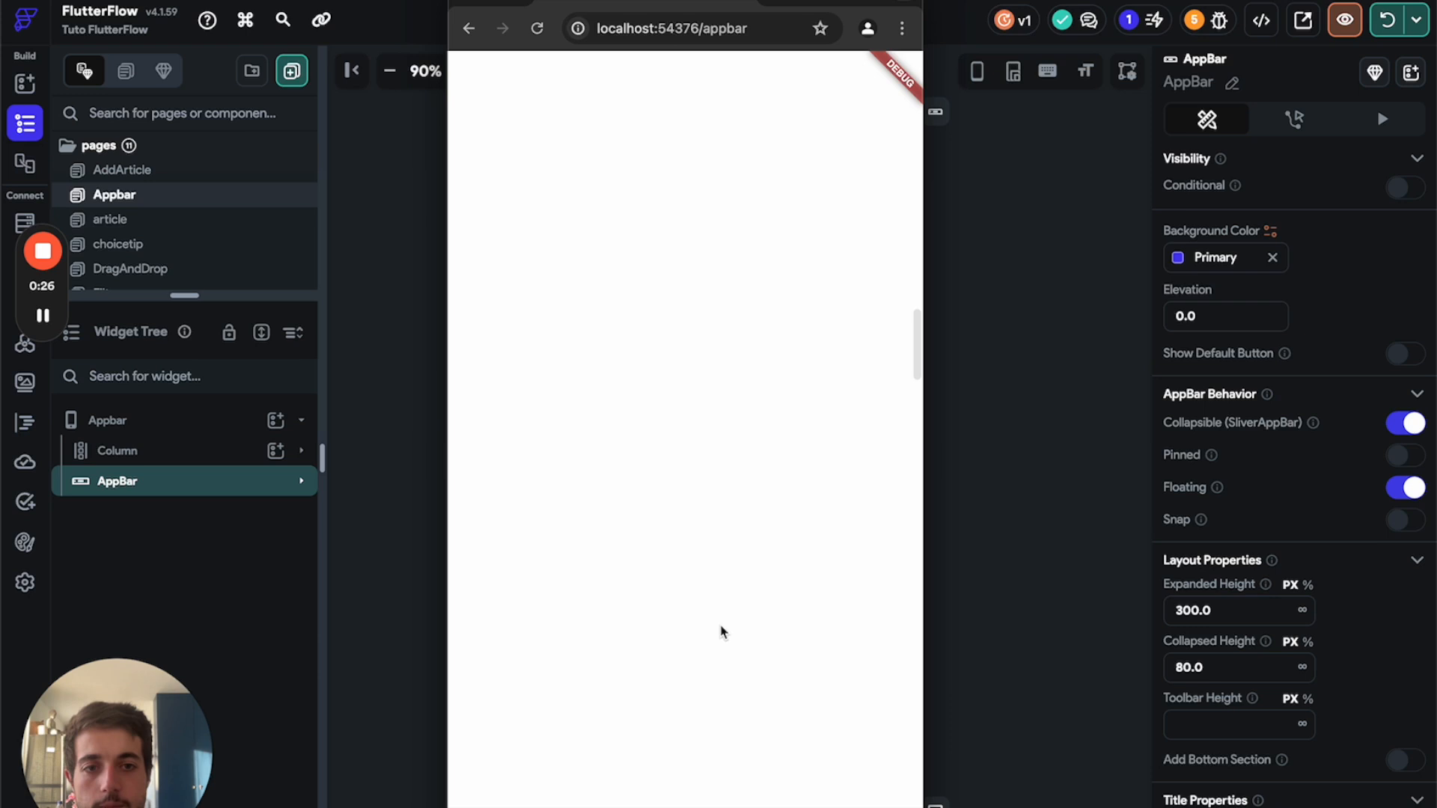
pyautogui.scroll(4, 724, 633)
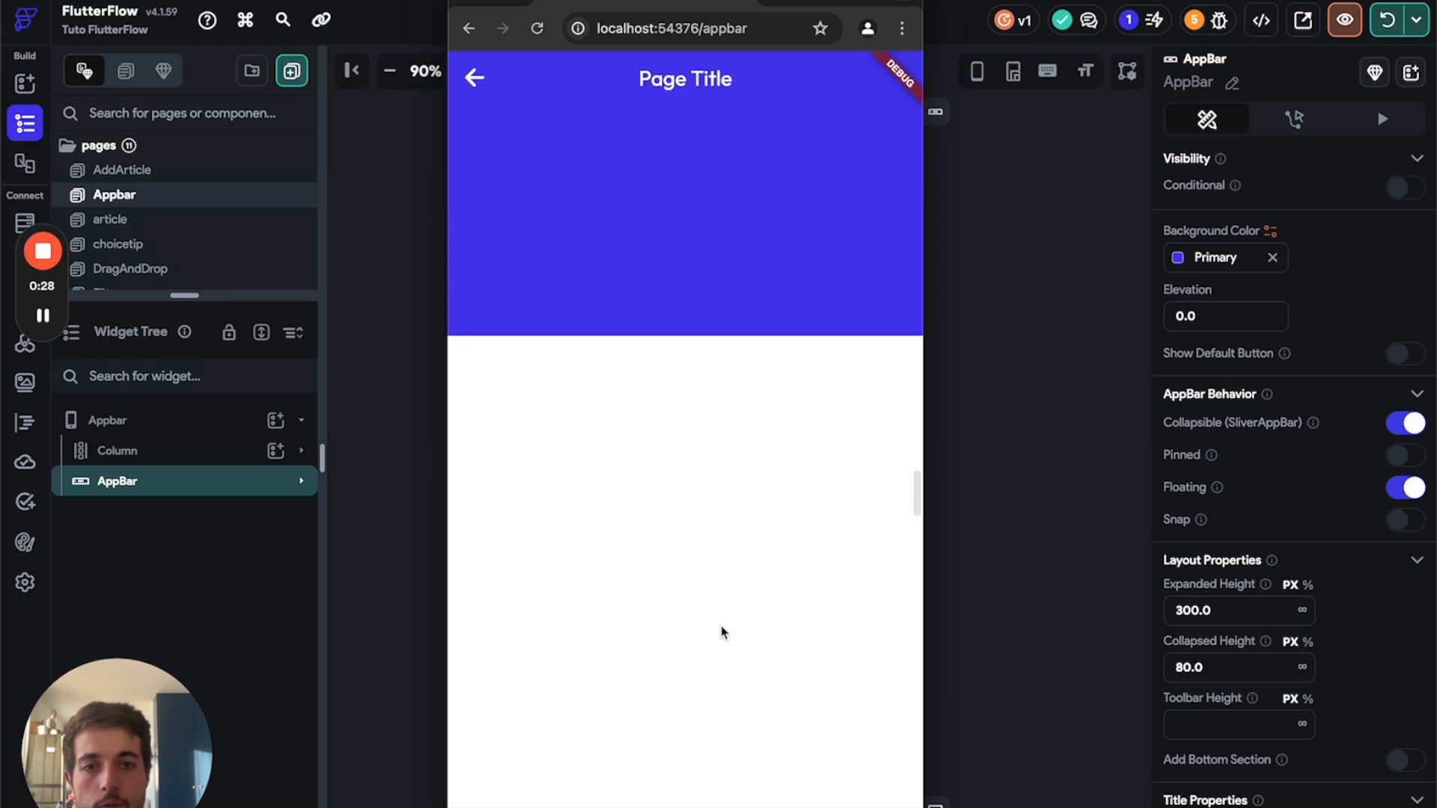
pyautogui.scroll(-5, 723, 633)
pyautogui.scroll(-3, 723, 633)
pyautogui.scroll(4, 725, 632)
pyautogui.scroll(2, 726, 632)
pyautogui.scroll(-8, 725, 632)
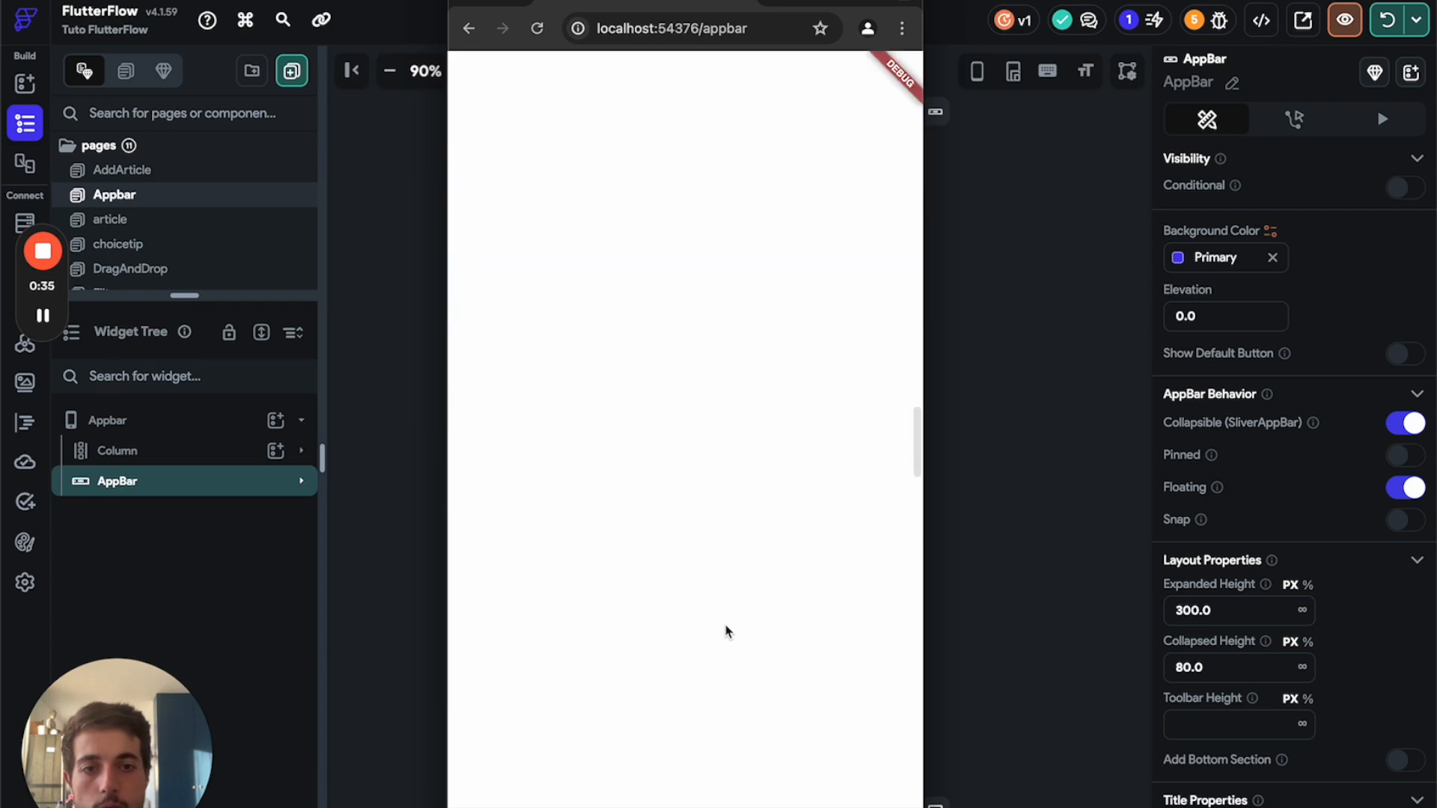
# - Examine in the running app how the expanded floating AppBar reacts to scrolling to the page's end and gradually back up
pyautogui.scroll(-5, 726, 633)
pyautogui.scroll(4, 727, 633)
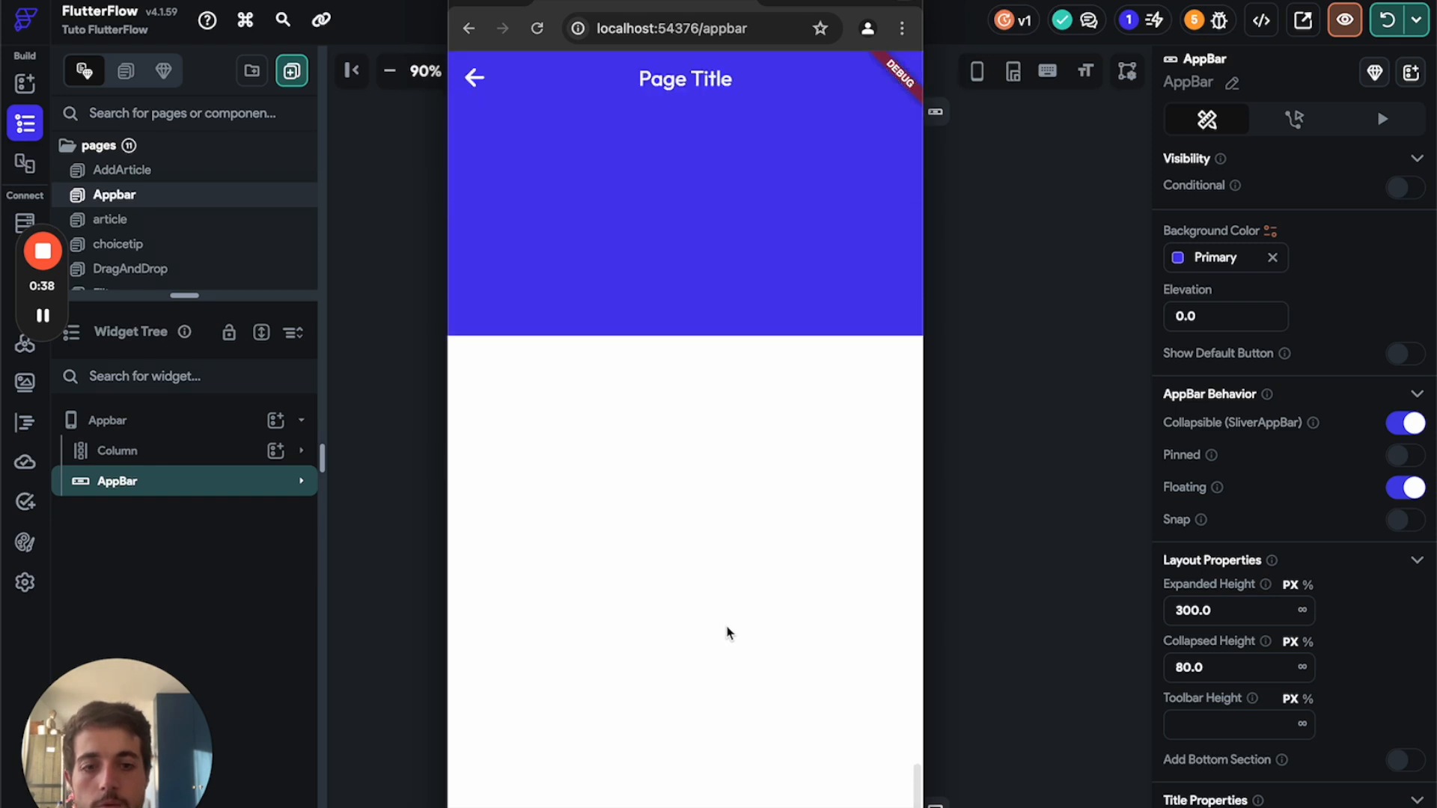
pyautogui.scroll(1, 727, 633)
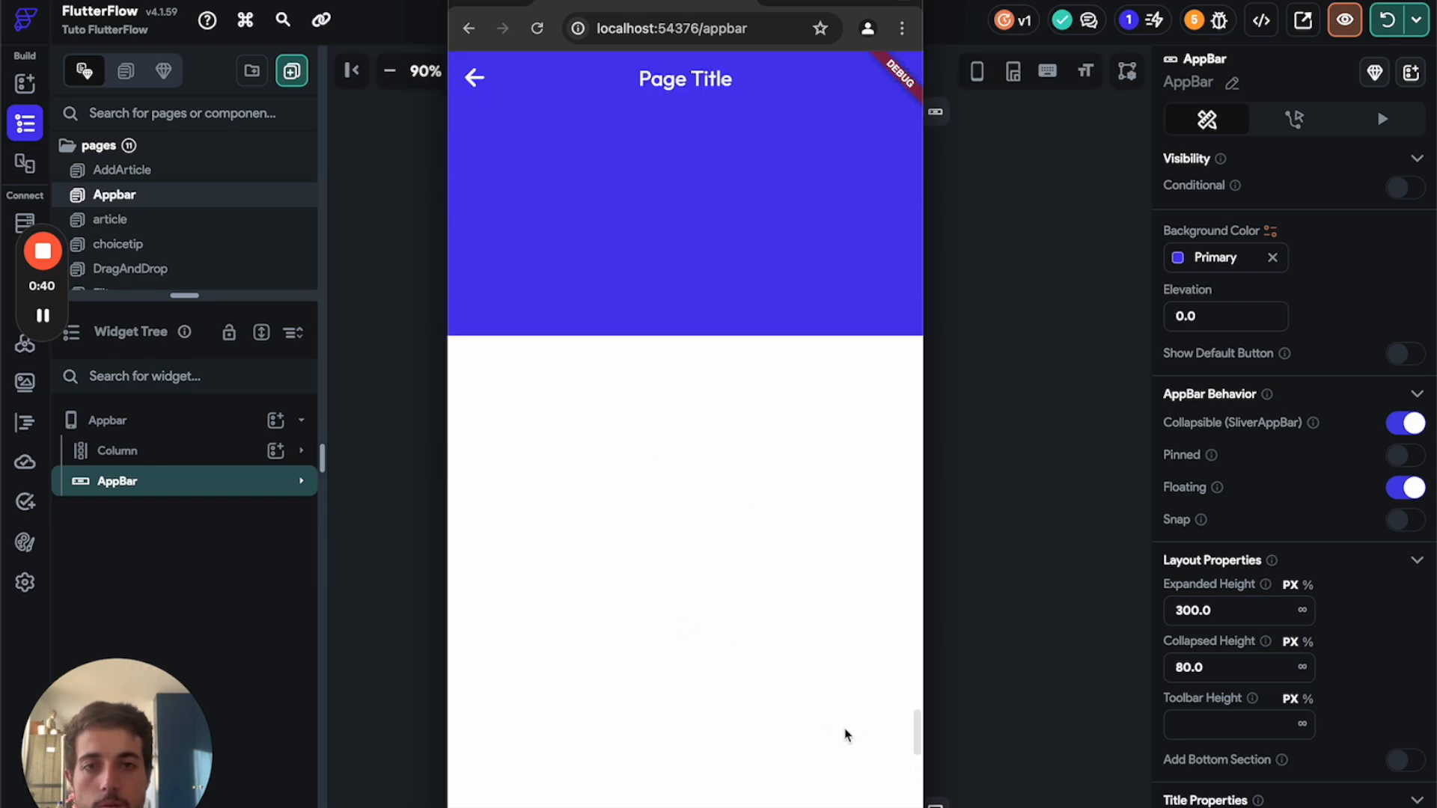
pyautogui.scroll(2, 756, 575)
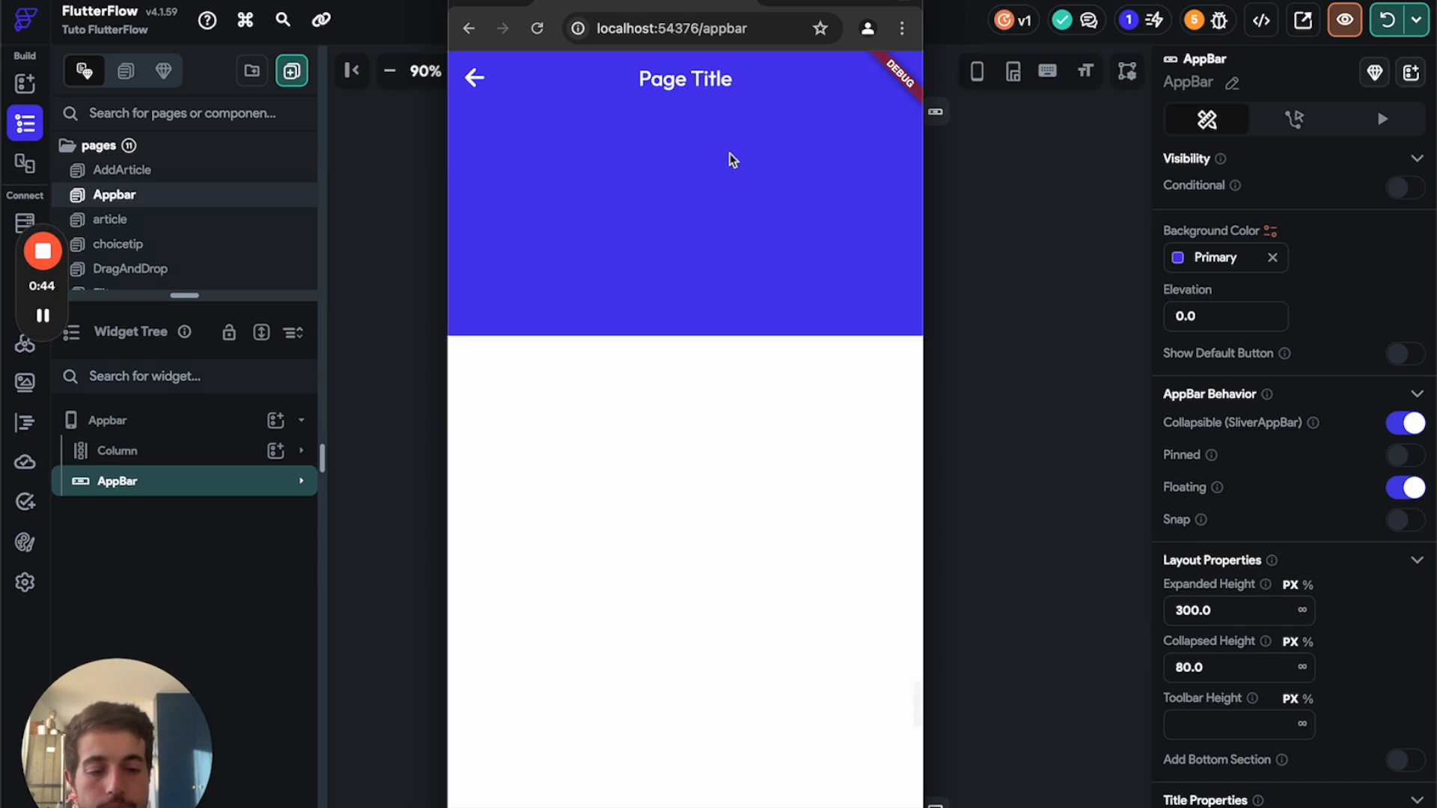
pyautogui.click(43, 253)
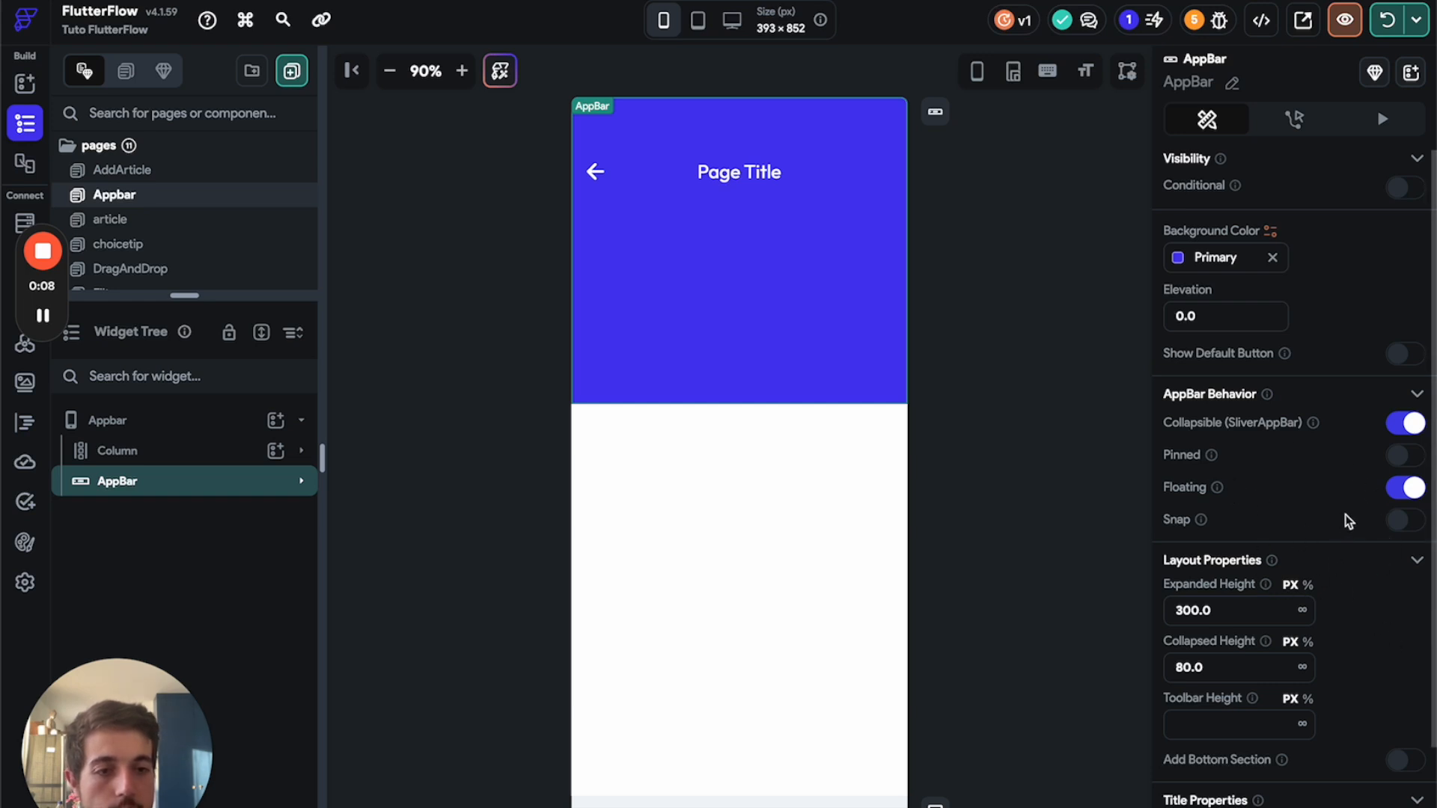
# - Enable Add Bottom Section in the AppBar's layout properties in FlutterFlow
pyautogui.scroll(-3, 1347, 520)
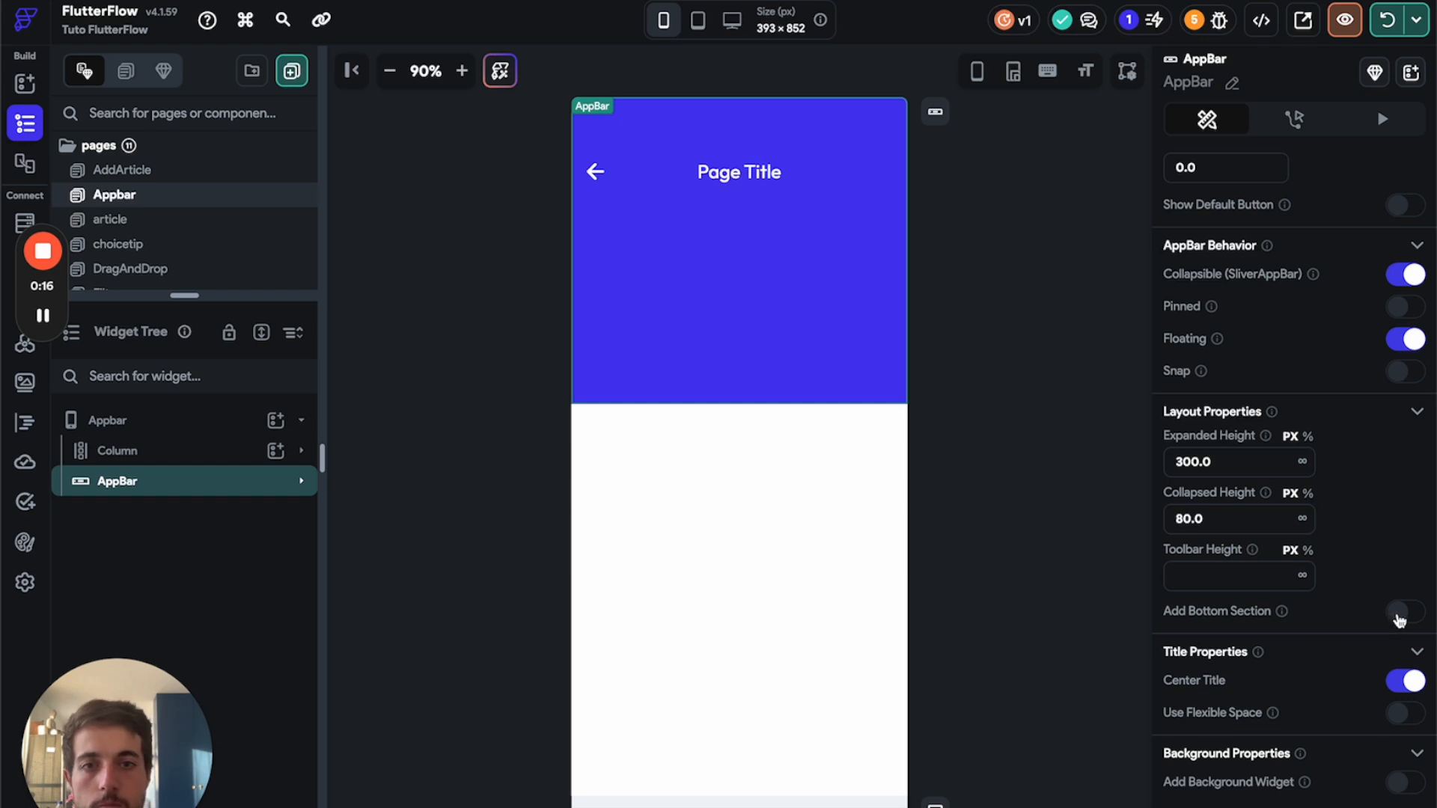
pyautogui.click(1401, 613)
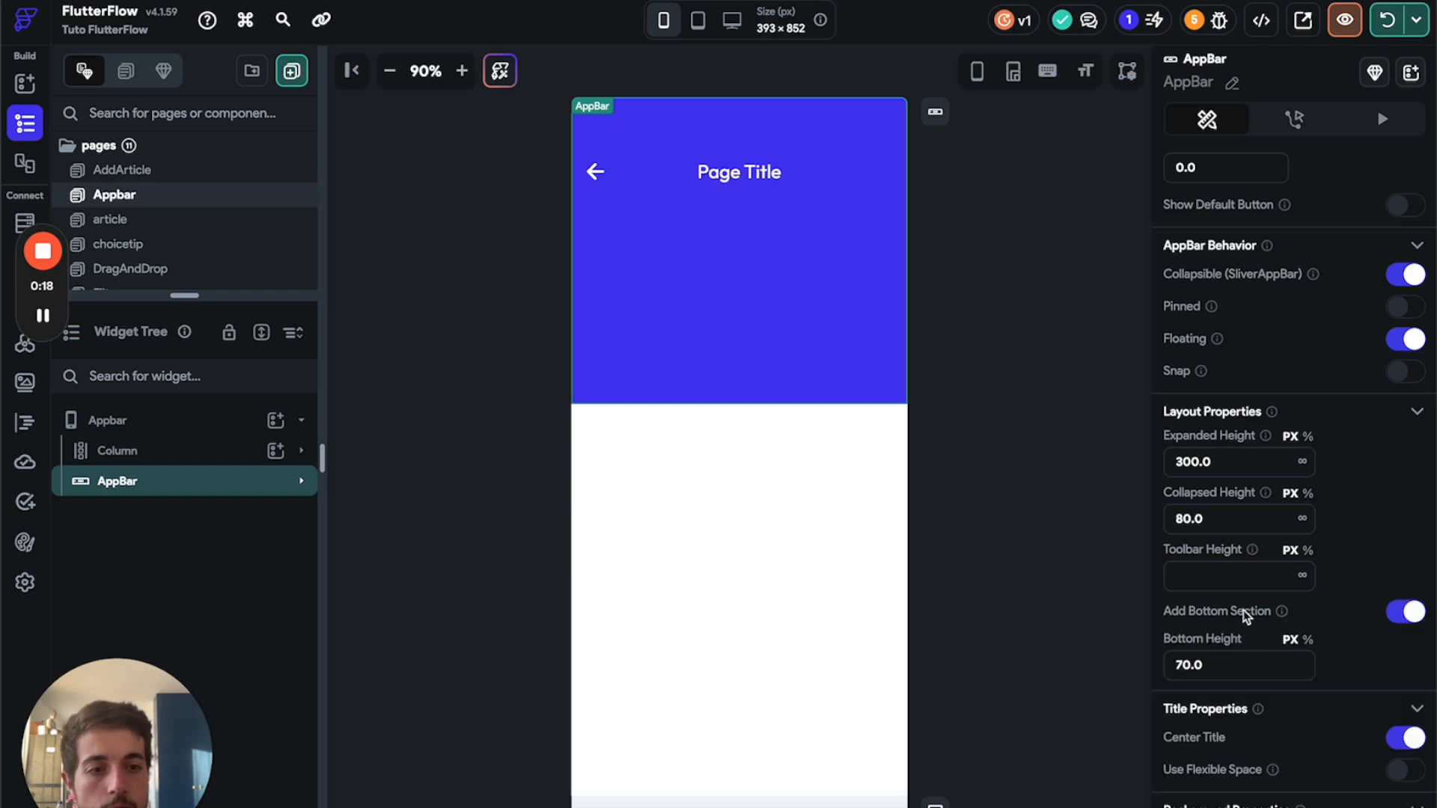
pyautogui.click(1200, 665)
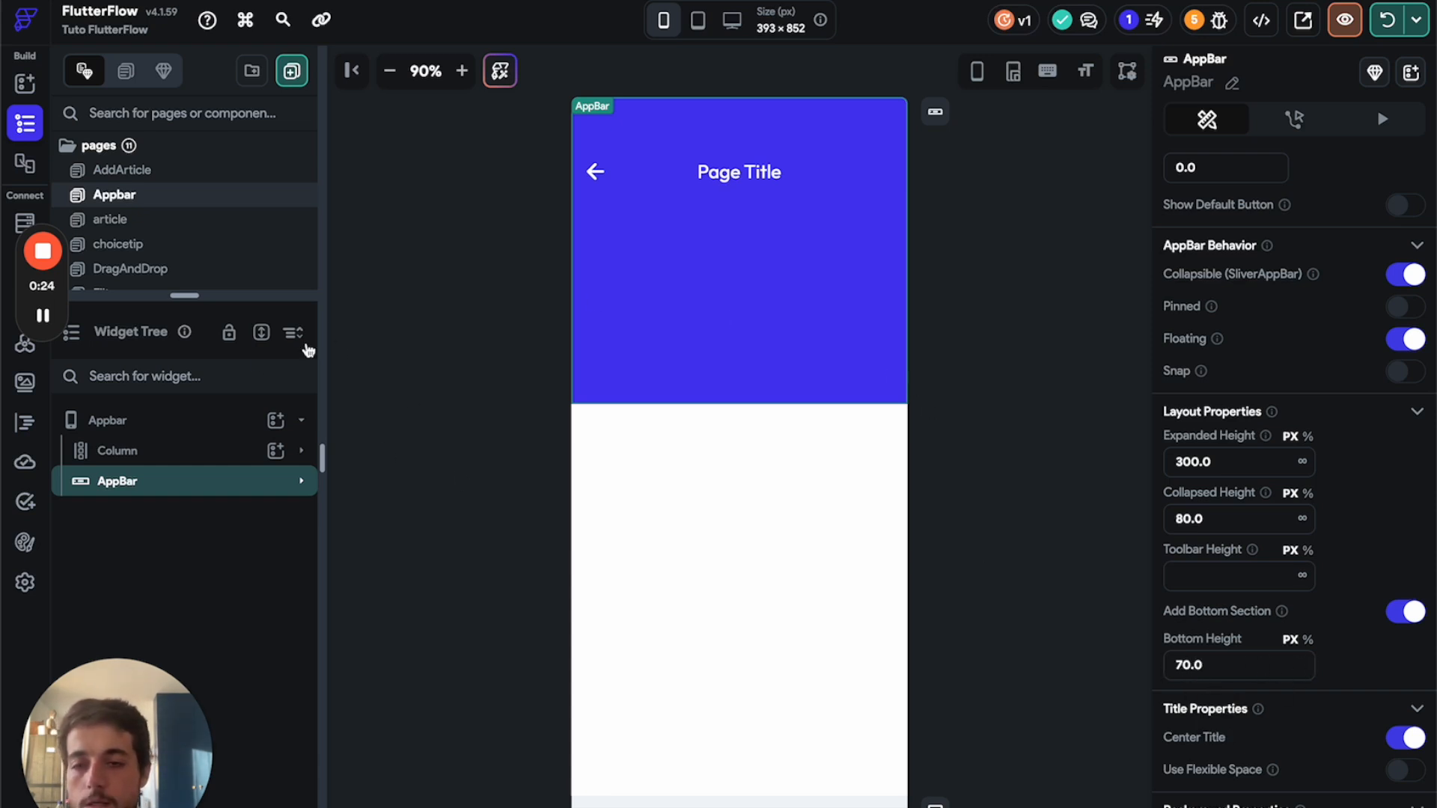
# - Search the widget elements for "icon" and place an Icon widget in the AppBar's bottom section
pyautogui.press('super+f')
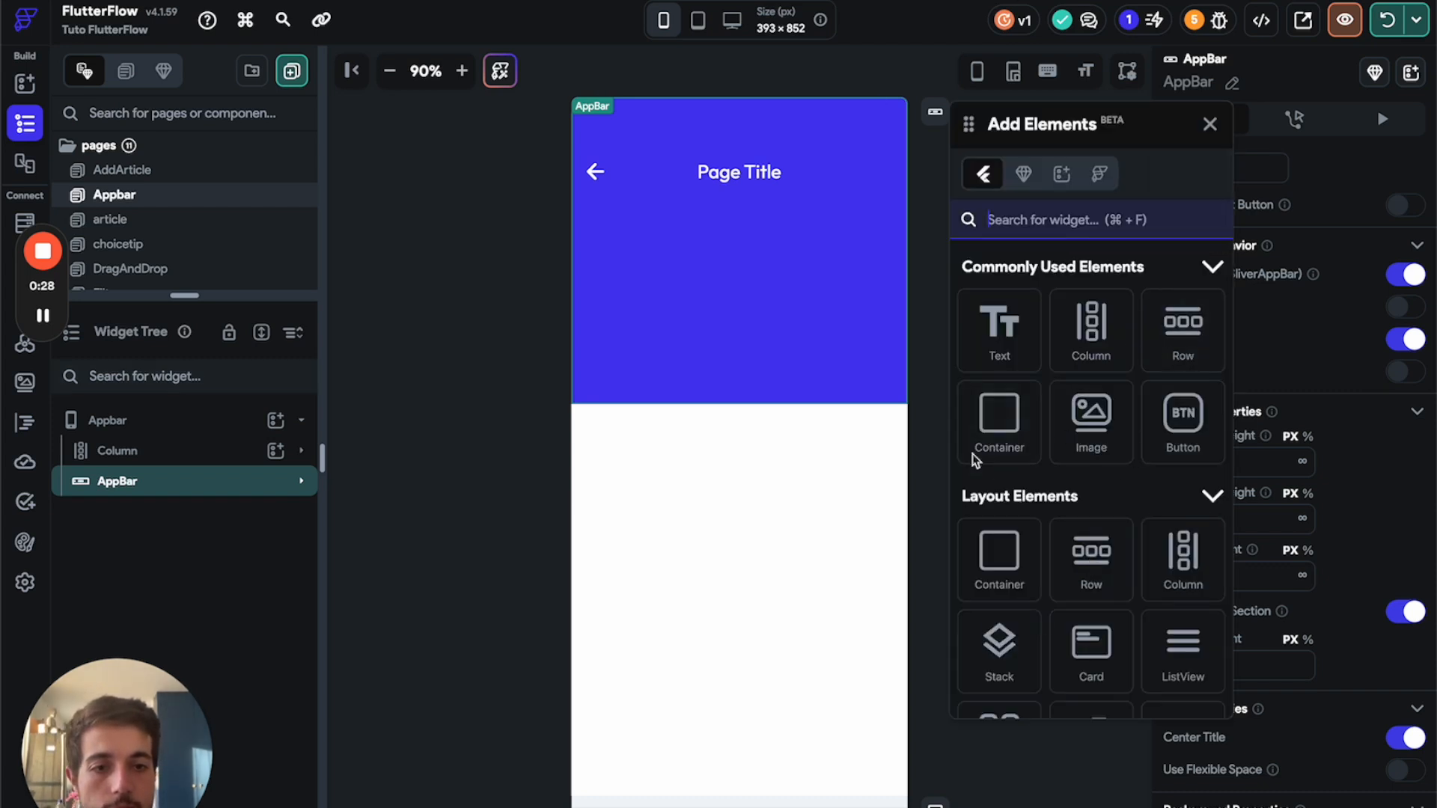
pyautogui.scroll(-1, 1119, 472)
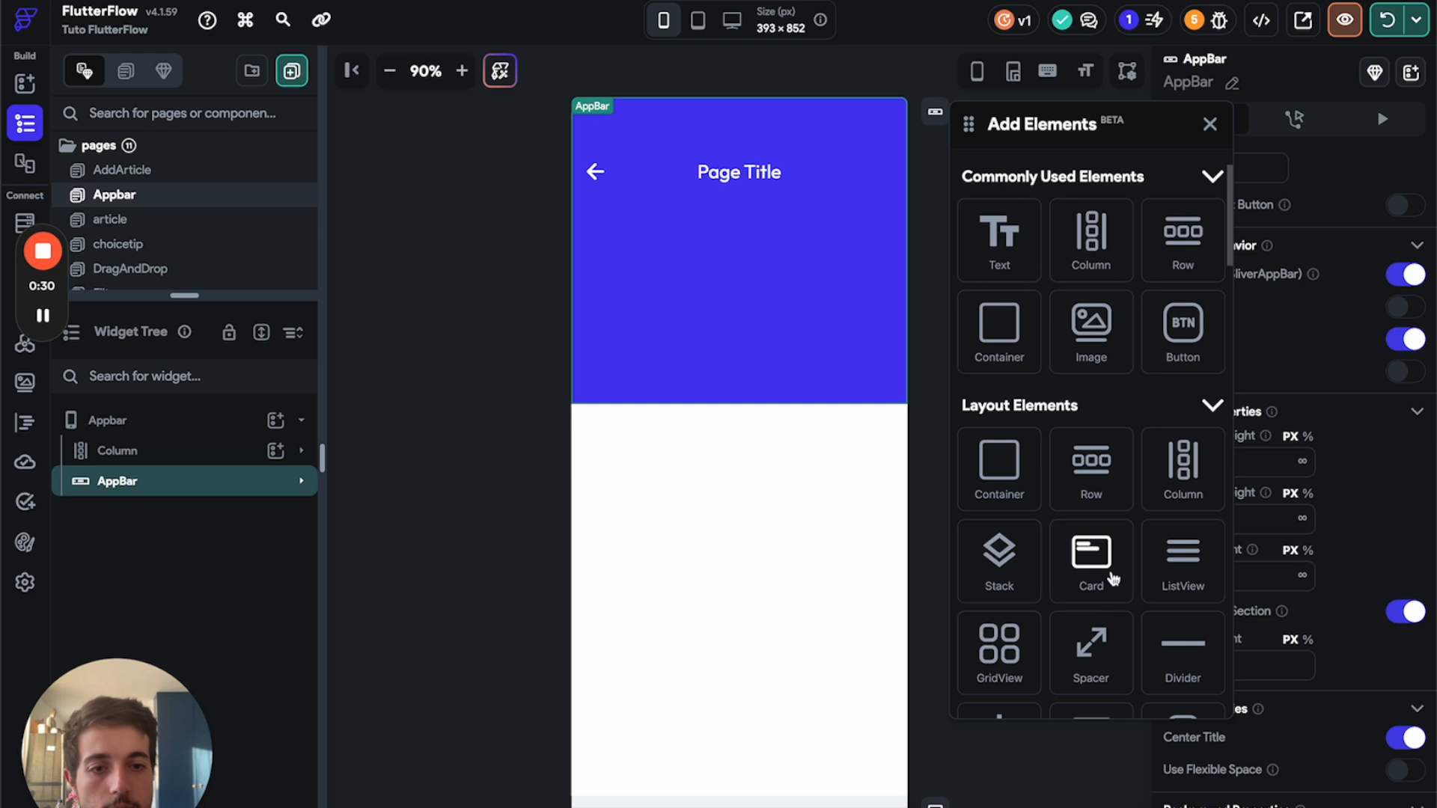
pyautogui.moveTo(1005, 342); pyautogui.dragTo(1077, 329)
pyautogui.scroll(-1, 1196, 494)
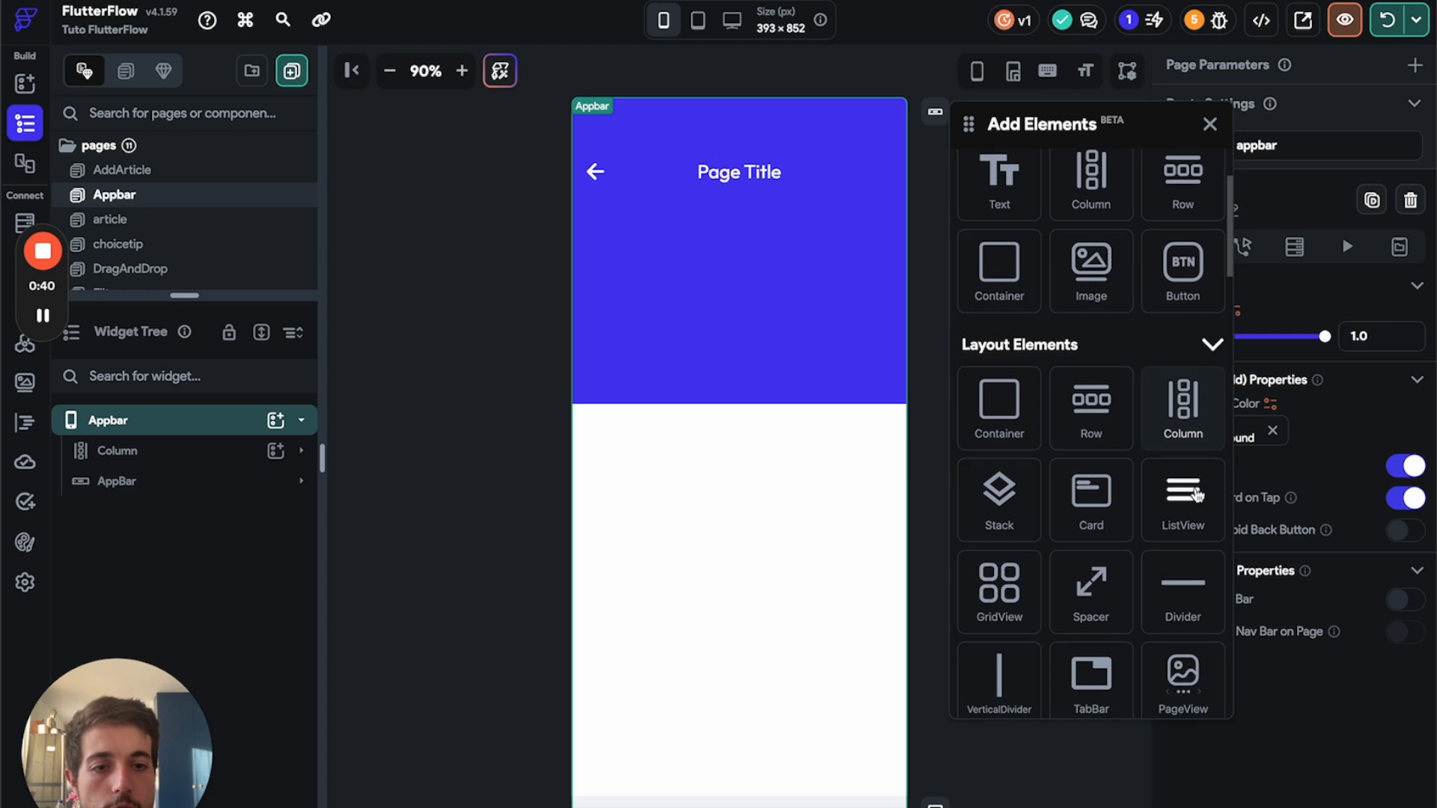
pyautogui.scroll(2, 1146, 452)
pyautogui.click(1067, 220)
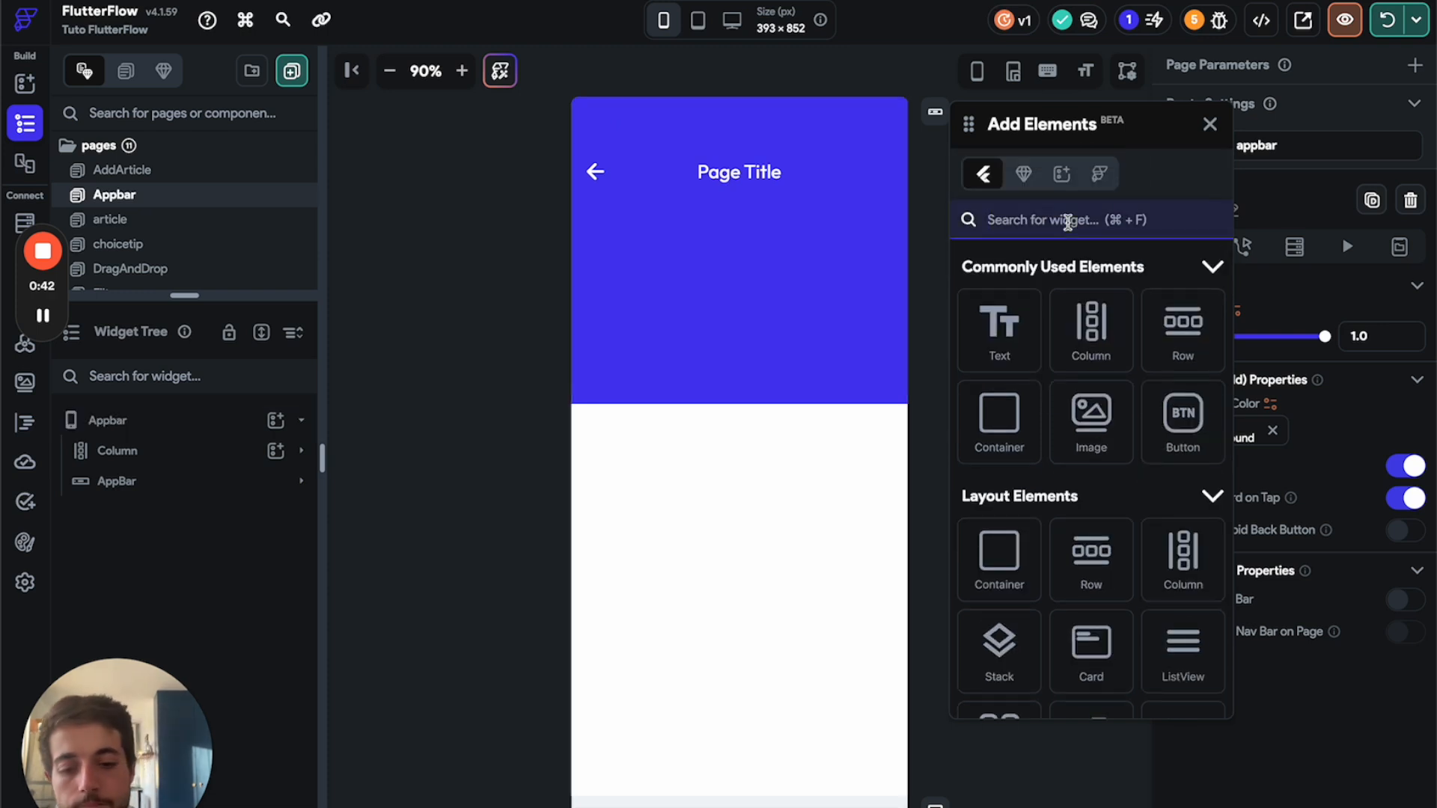
pyautogui.write('icon')
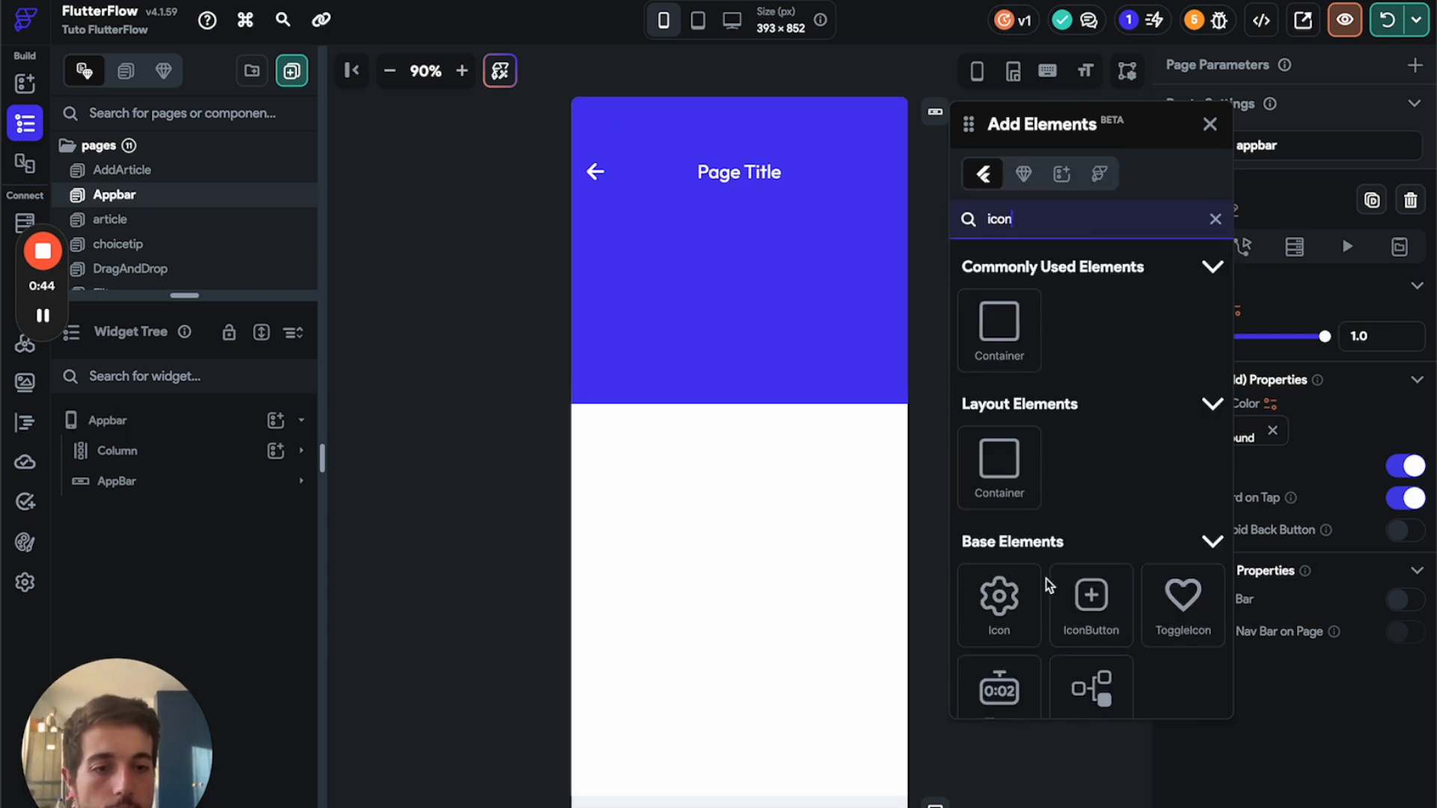
pyautogui.moveTo(999, 596); pyautogui.dragTo(778, 272)
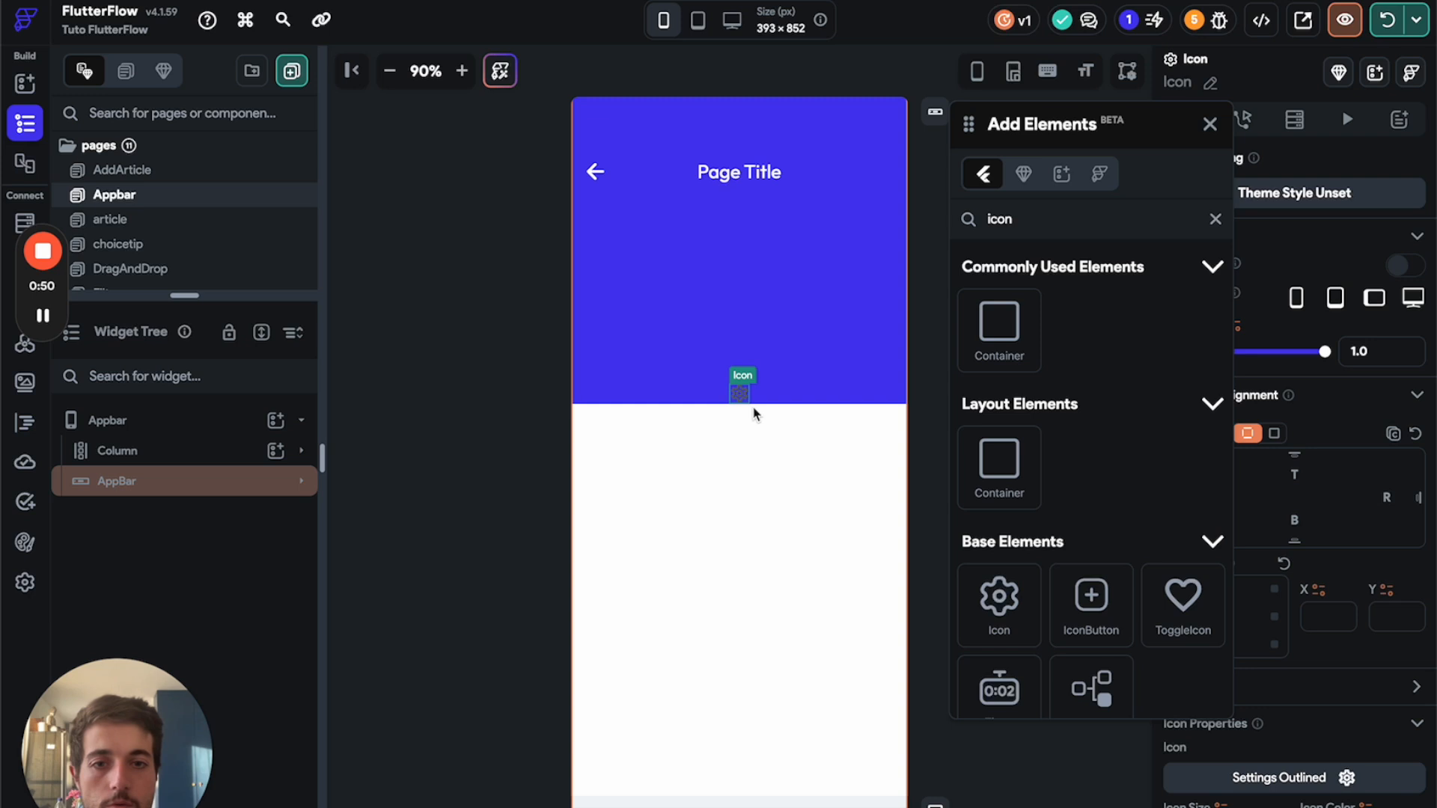
pyautogui.click(1016, 795)
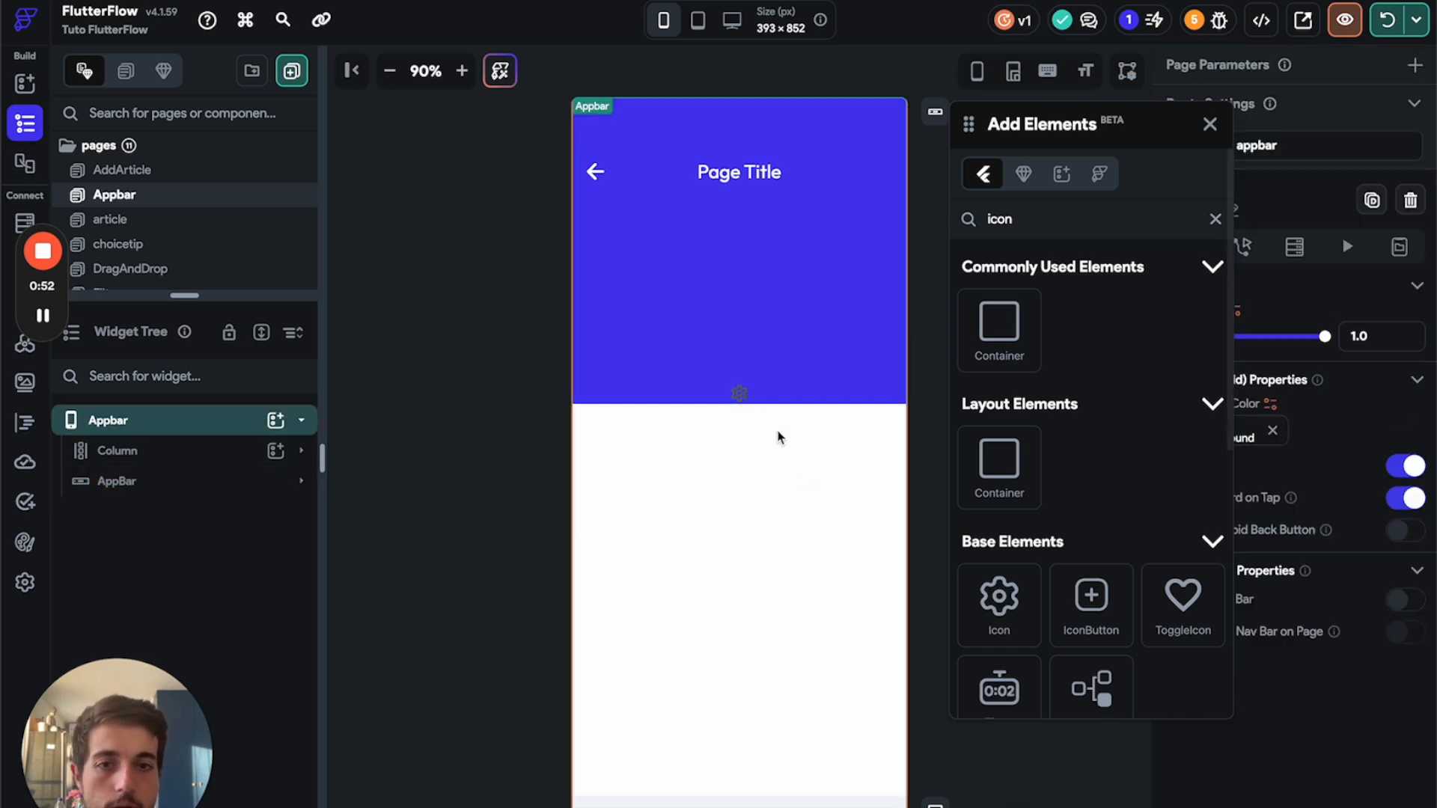
# - Set the bottom section icon's color to Secondary Background and its size to 100
pyautogui.click(742, 397)
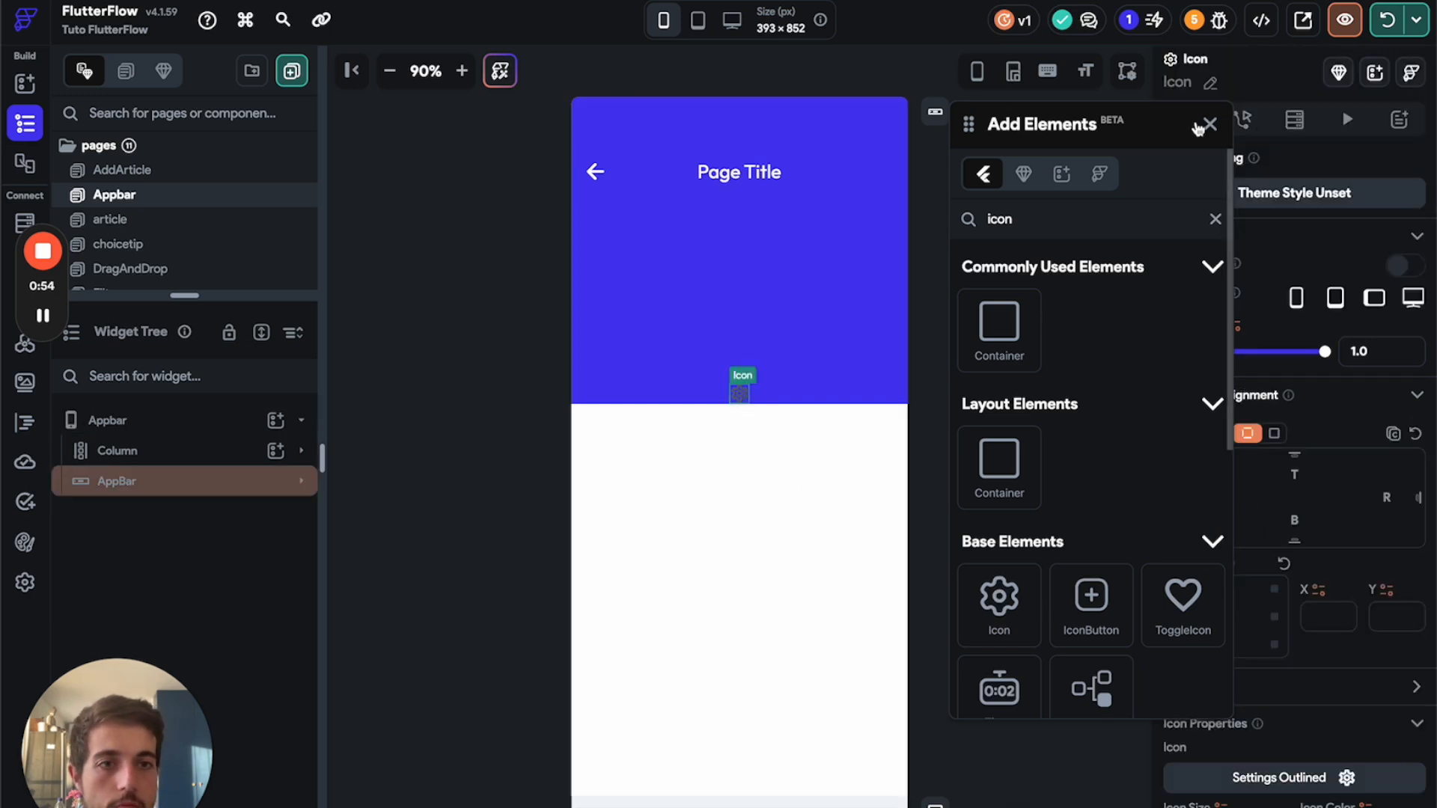
pyautogui.click(1209, 123)
pyautogui.click(1315, 805)
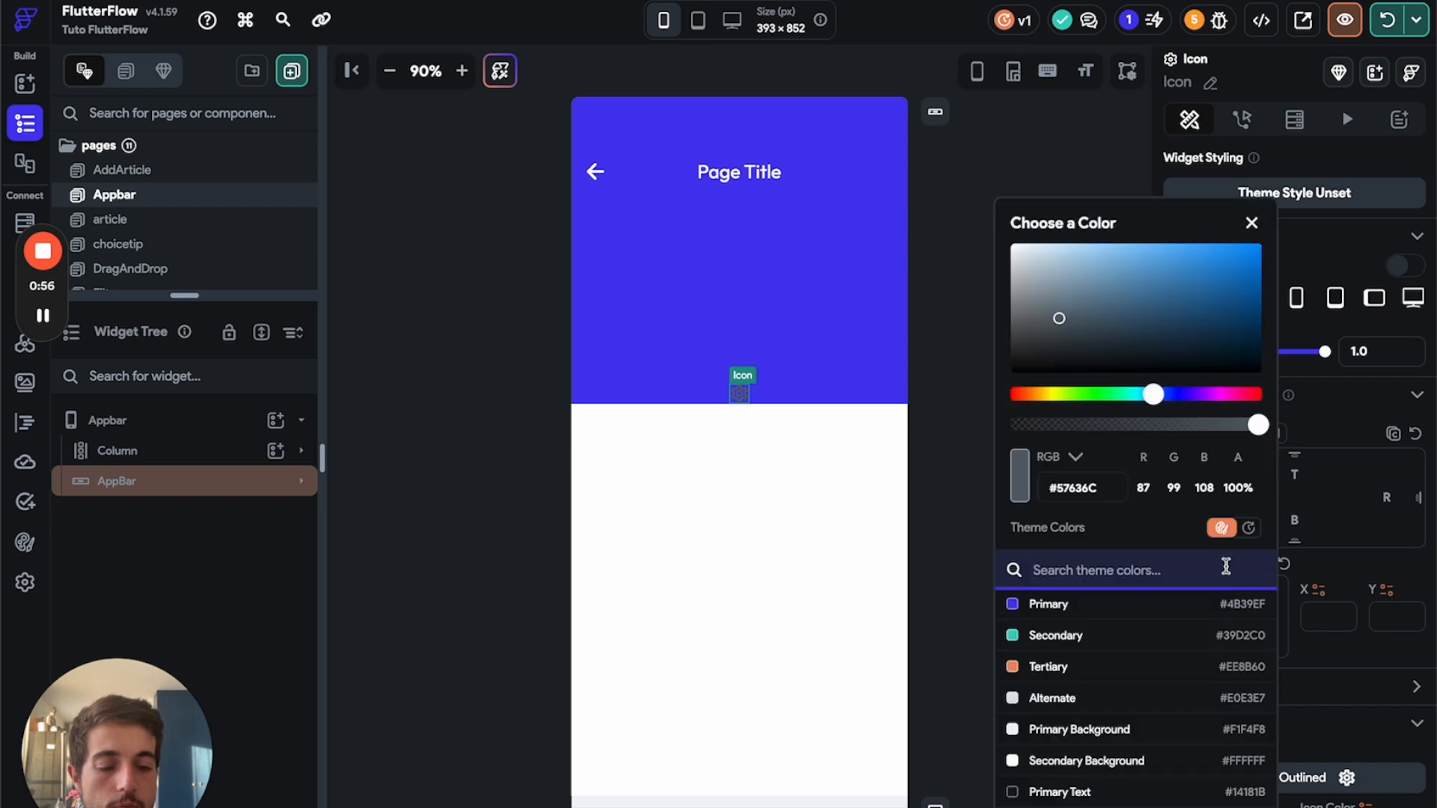
pyautogui.click(1014, 763)
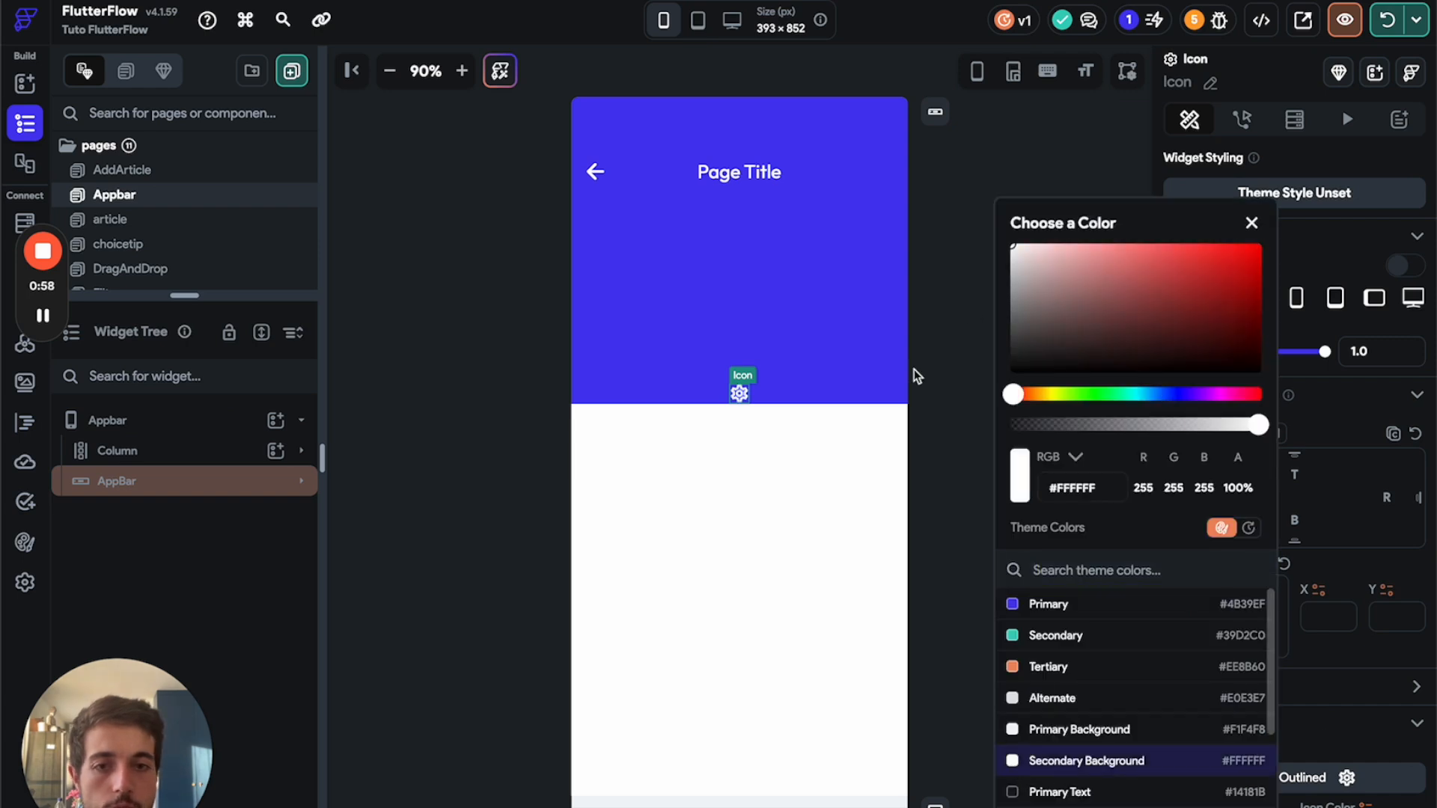
pyautogui.click(741, 394)
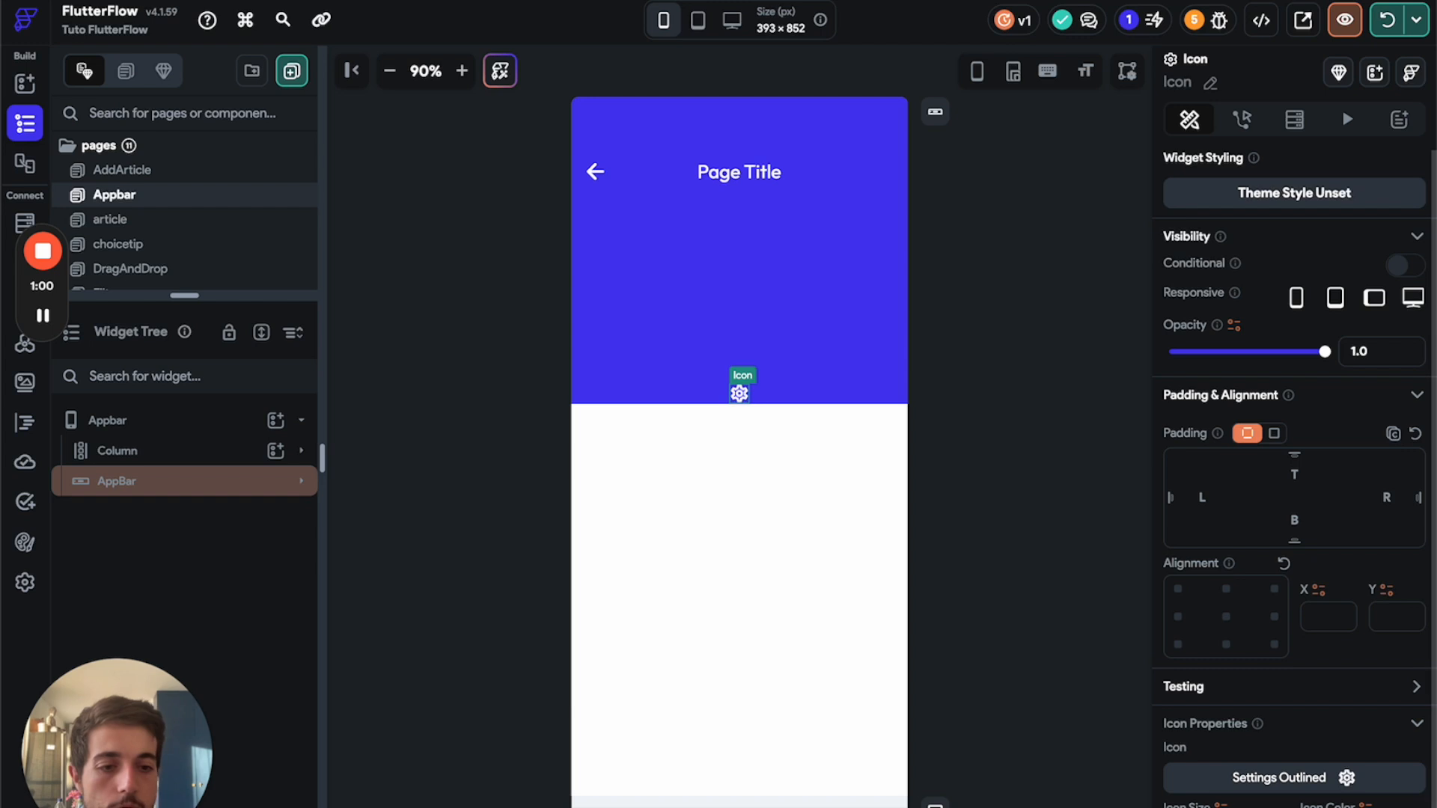
pyautogui.write('100')
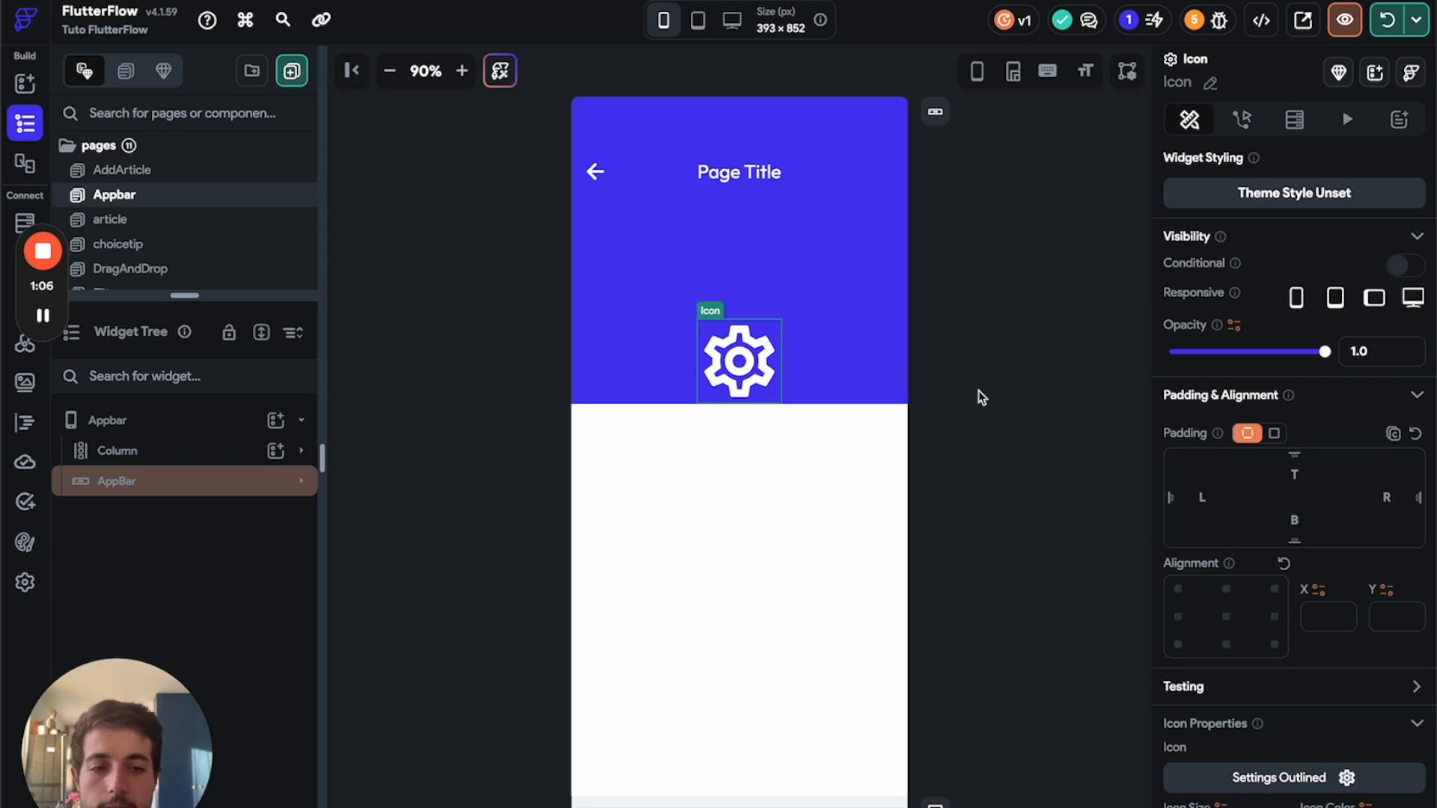
pyautogui.scroll(-2, 1225, 795)
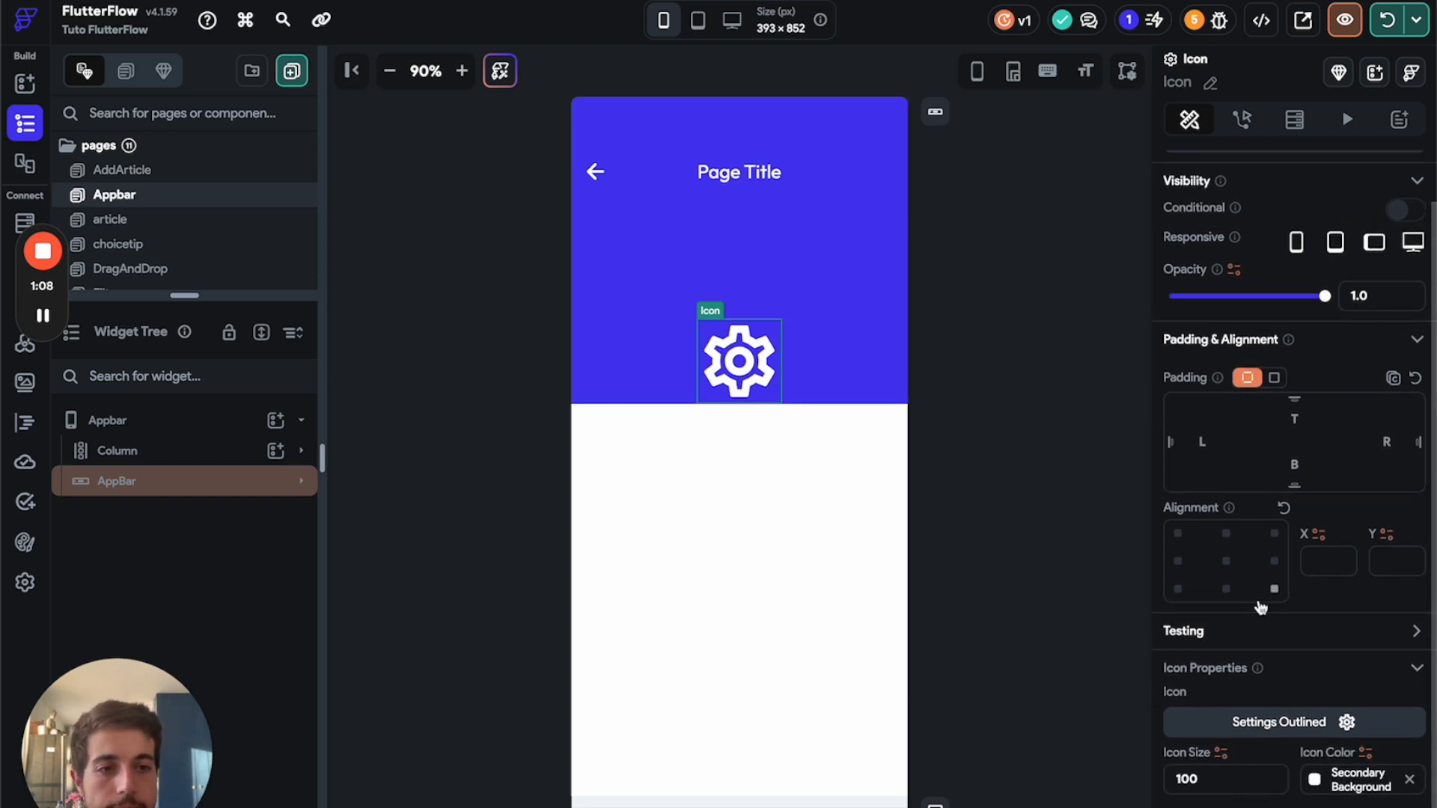
pyautogui.scroll(2, 1260, 605)
# - Expand the AppBar in the widget tree and inspect its Icon child and the Add Bottom Section setting
pyautogui.click(299, 483)
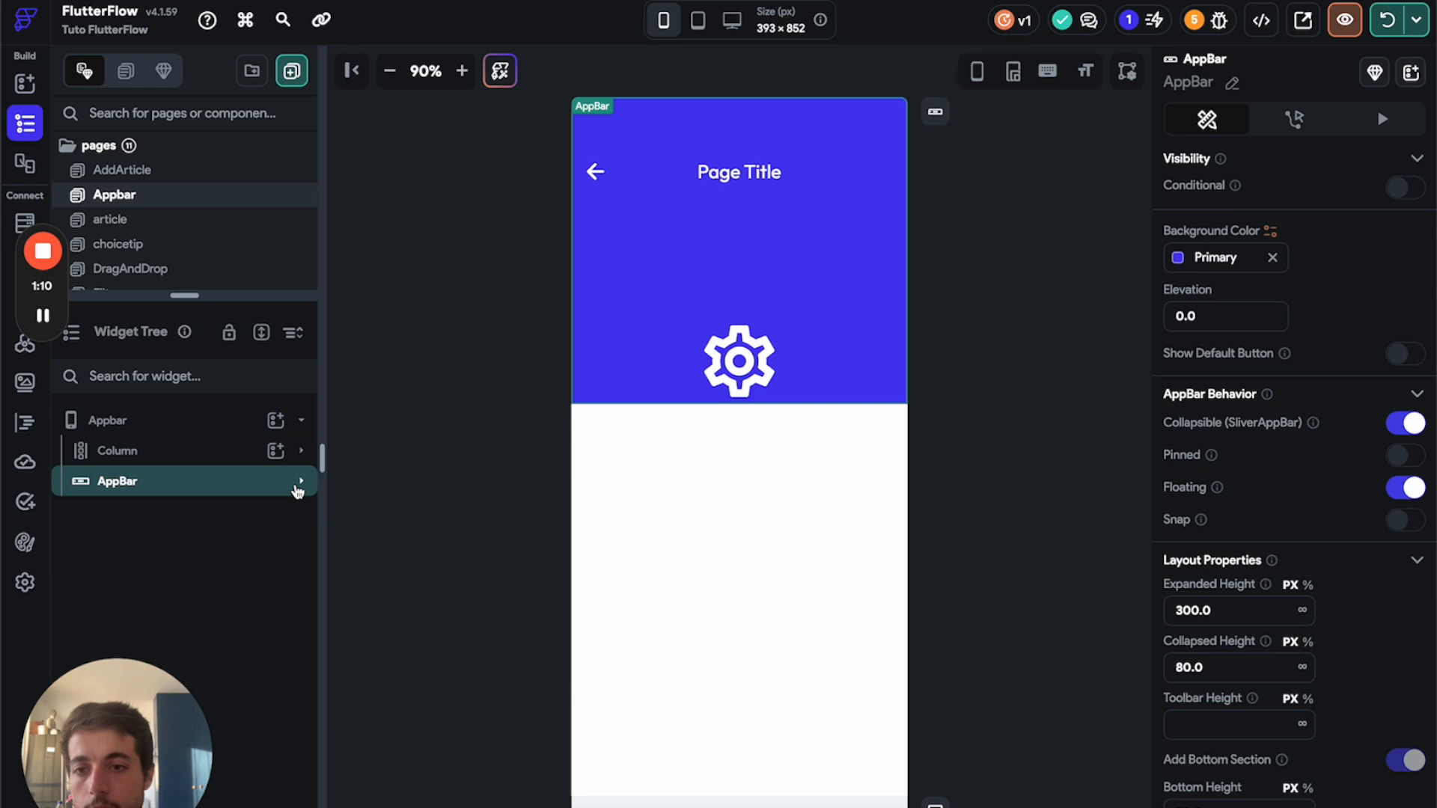
pyautogui.click(302, 487)
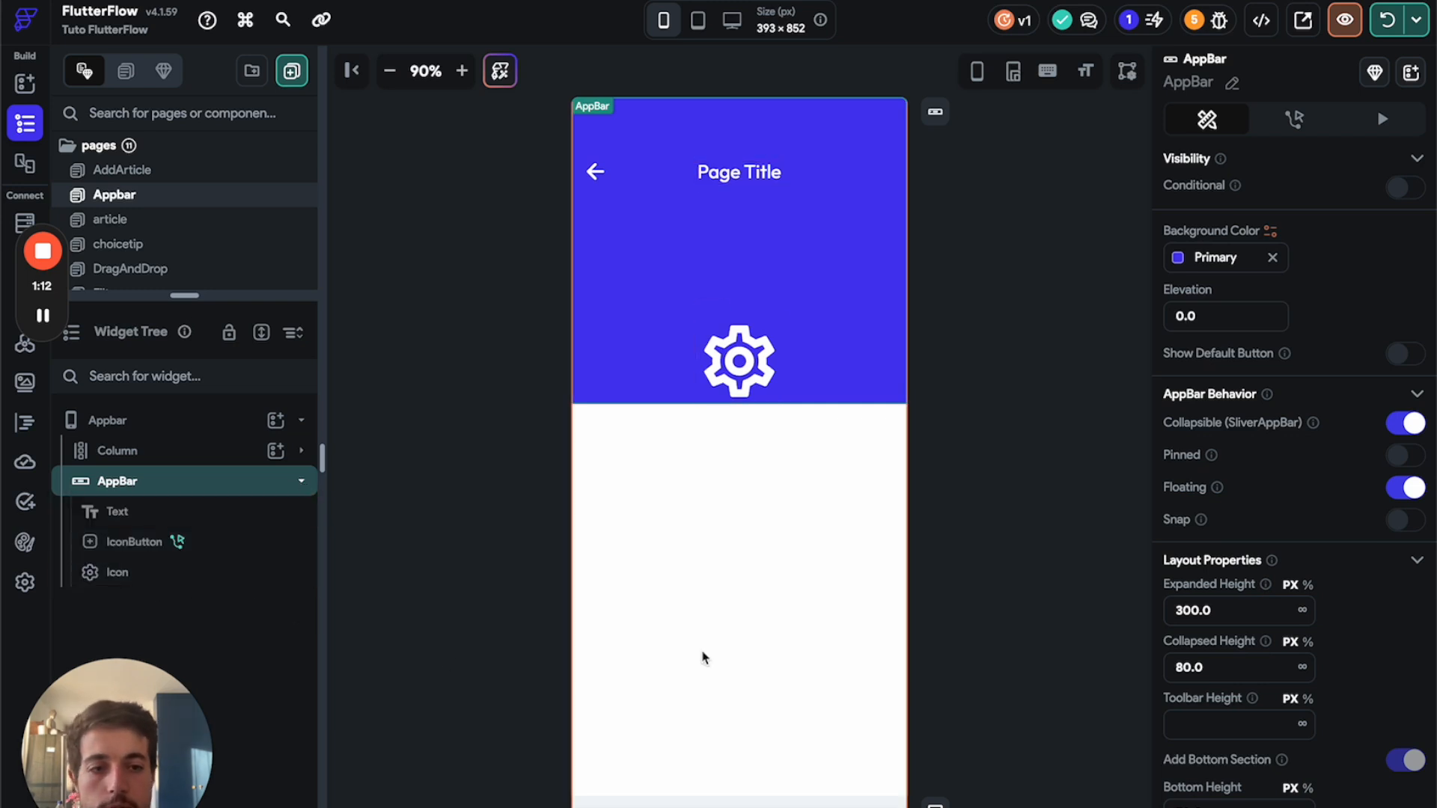
pyautogui.scroll(-3, 1219, 668)
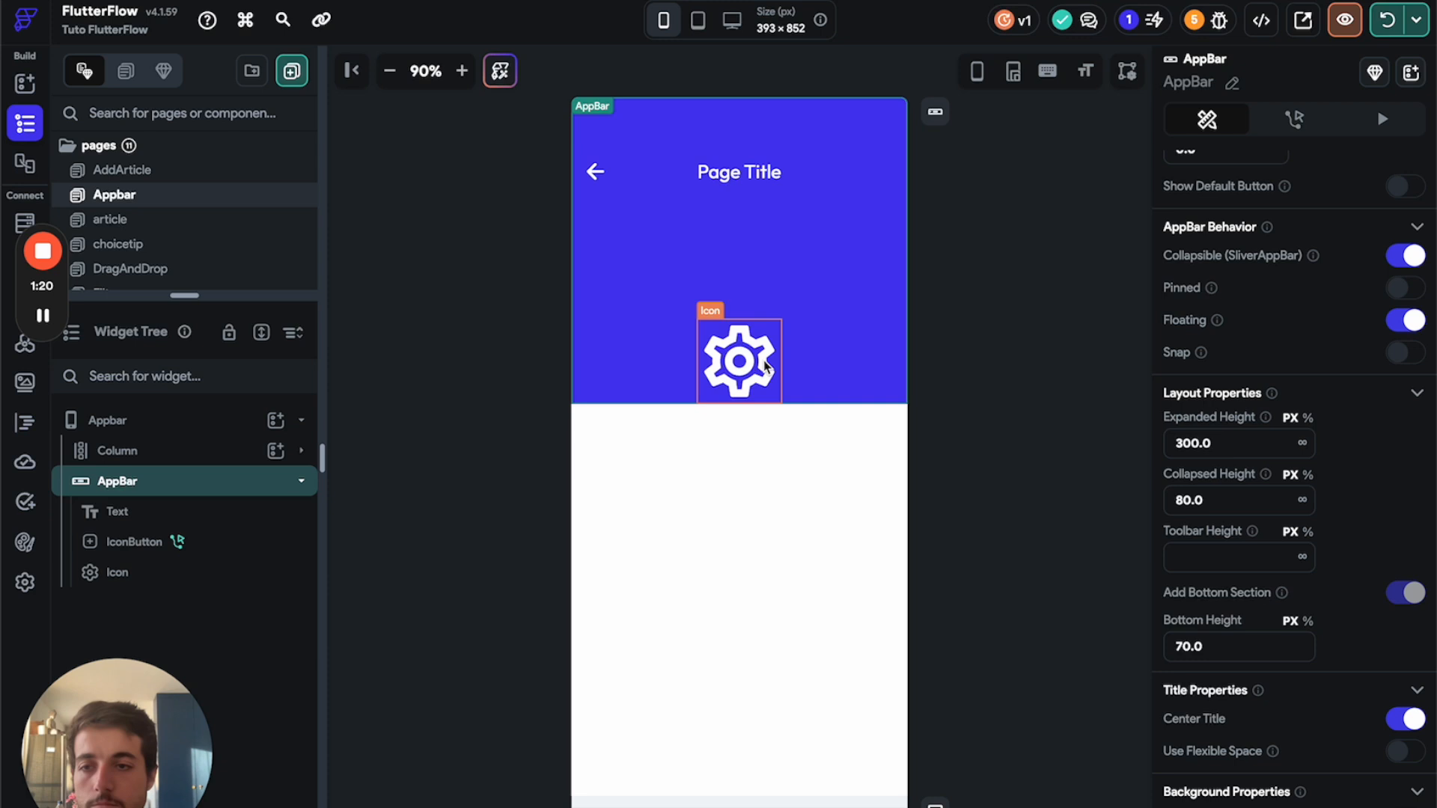
pyautogui.click(117, 572)
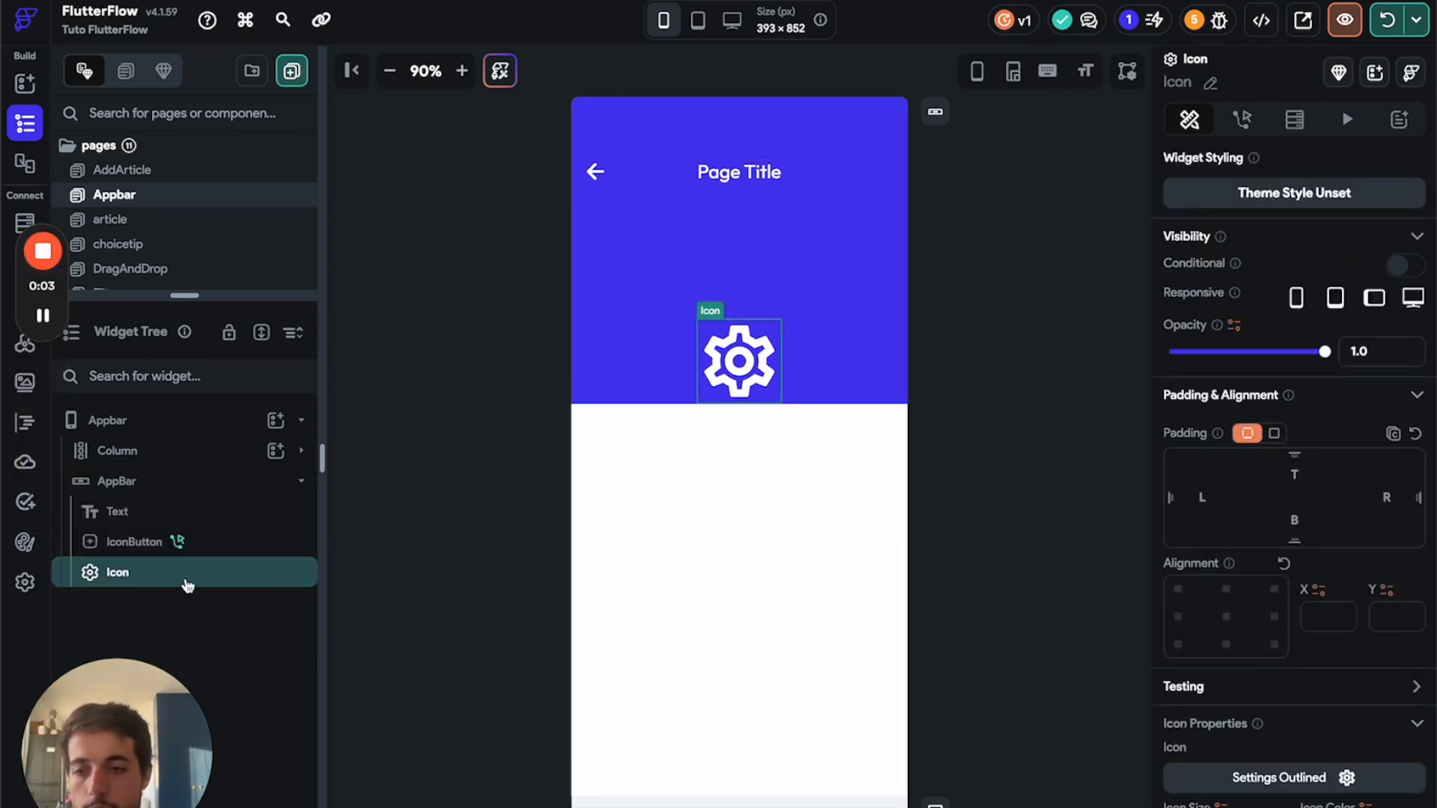
pyautogui.click(161, 482)
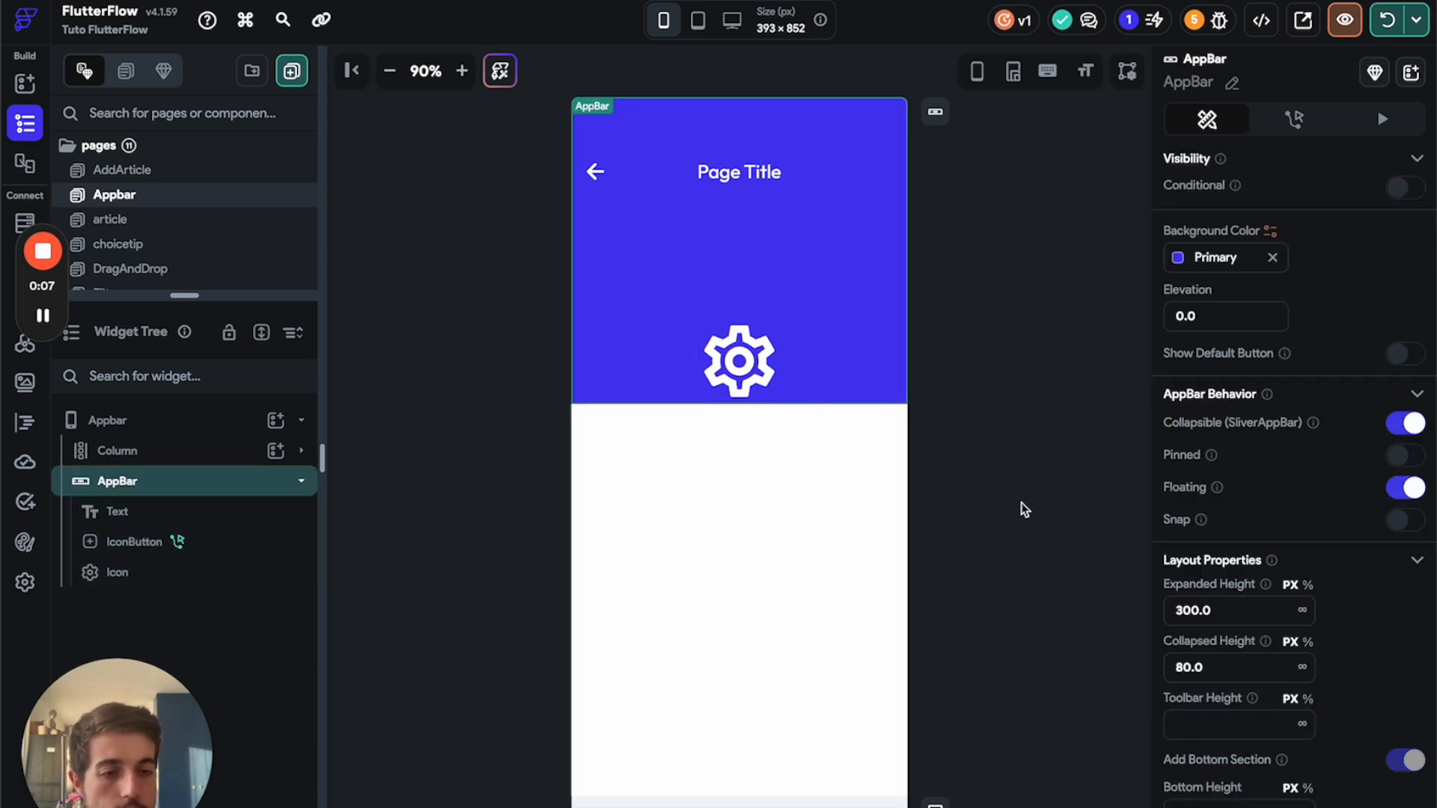
pyautogui.scroll(-2, 1289, 680)
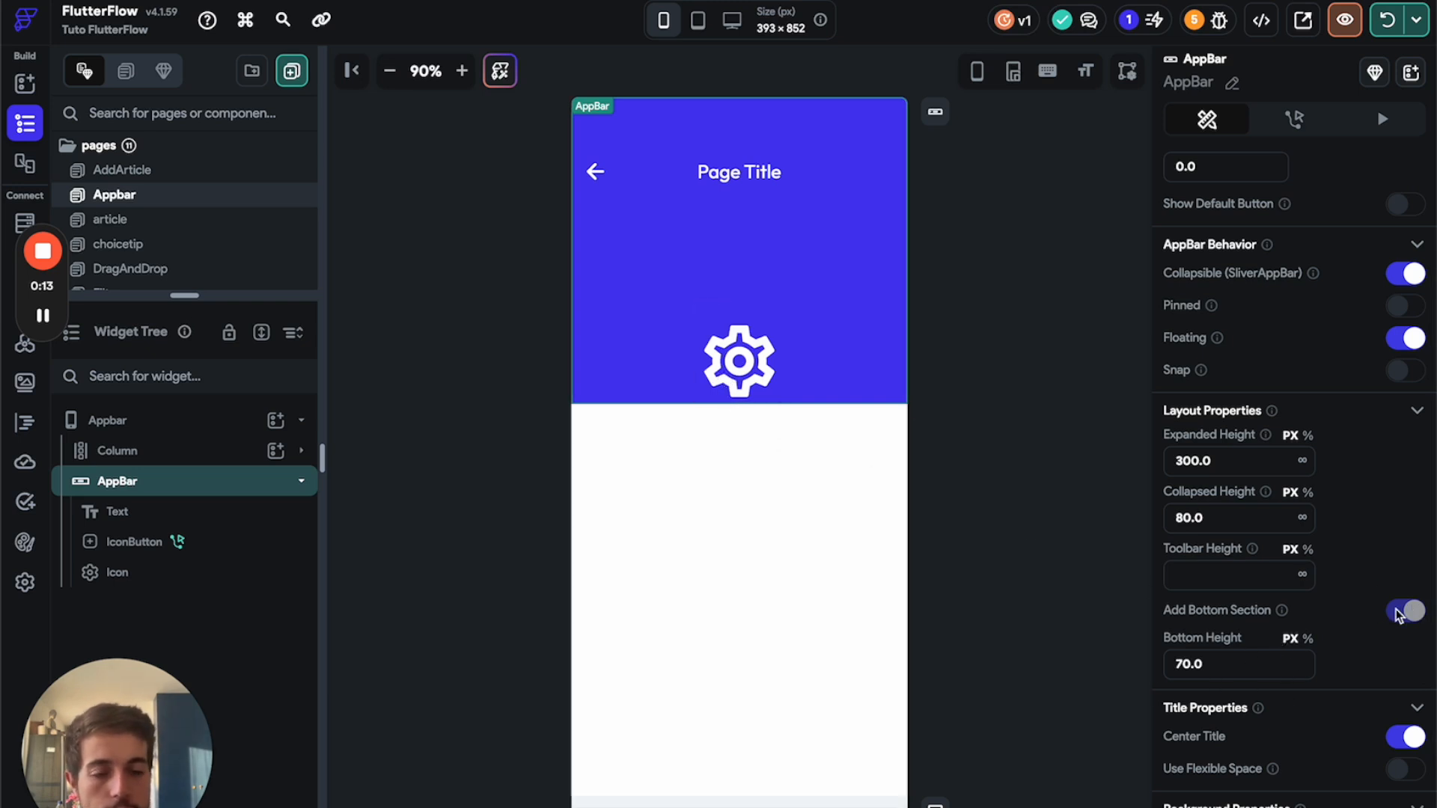
# - Delete the gear icon from the AppBar and disable Add Bottom Section
pyautogui.rightClick(763, 363)
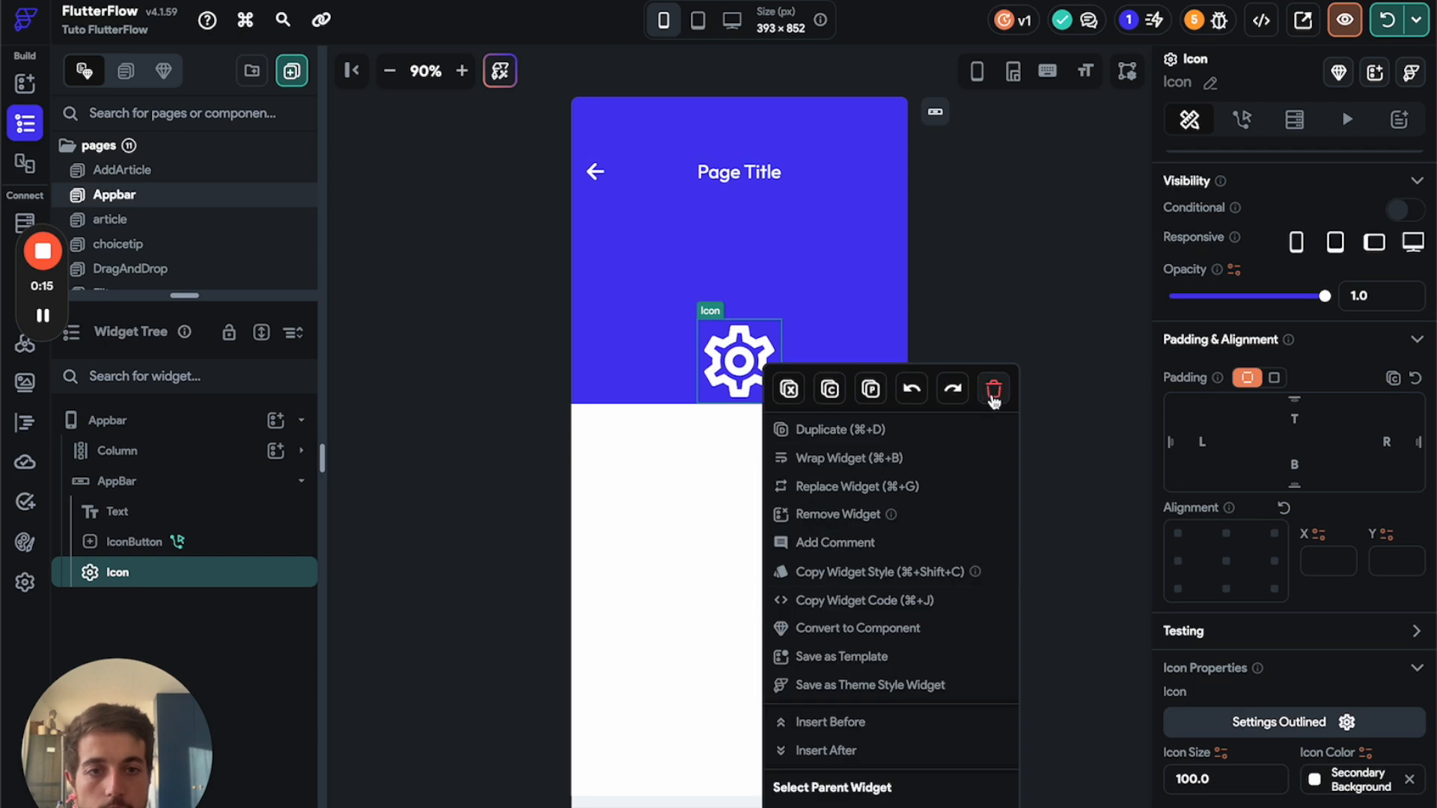
pyautogui.click(994, 388)
pyautogui.click(731, 387)
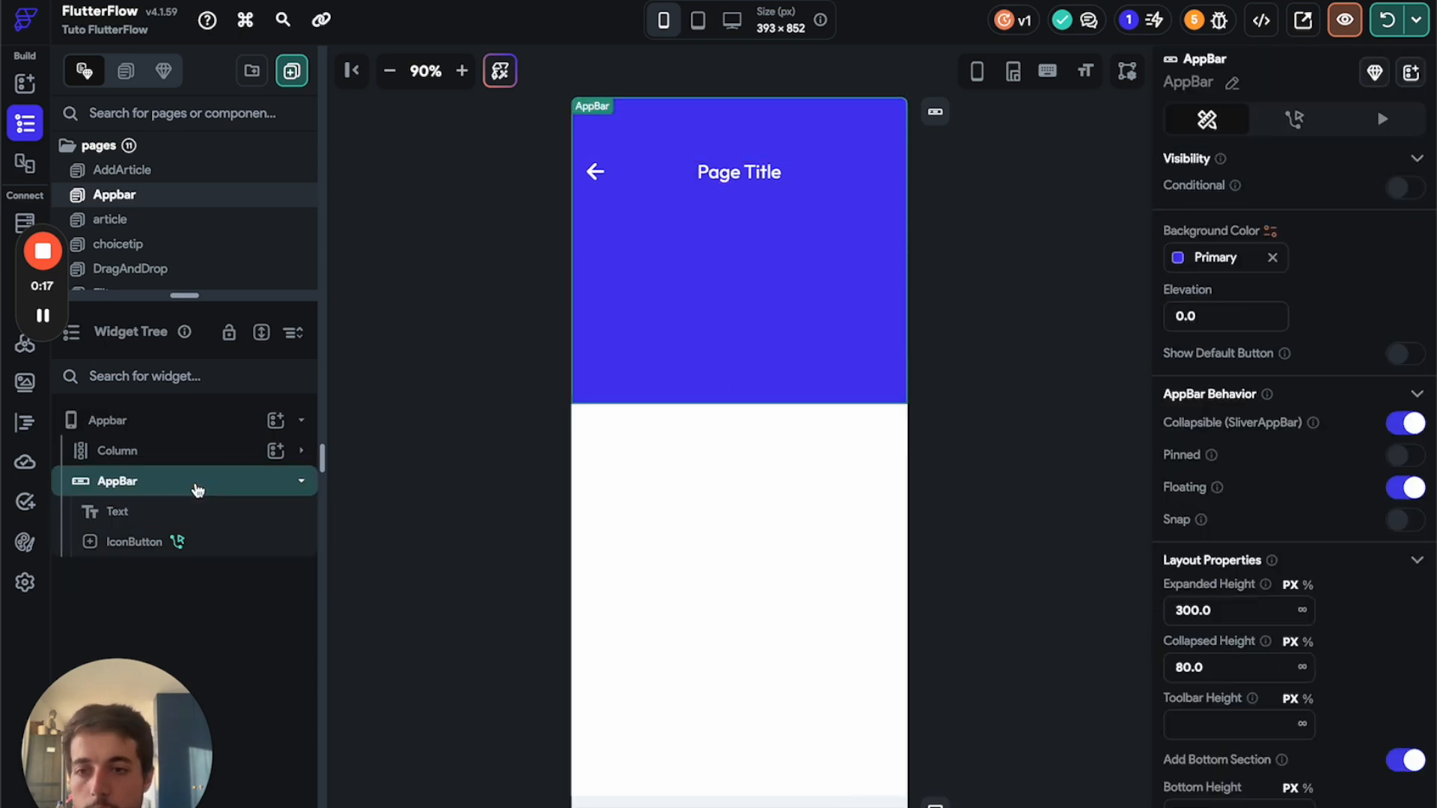
pyautogui.scroll(-2, 1391, 665)
pyautogui.click(1405, 659)
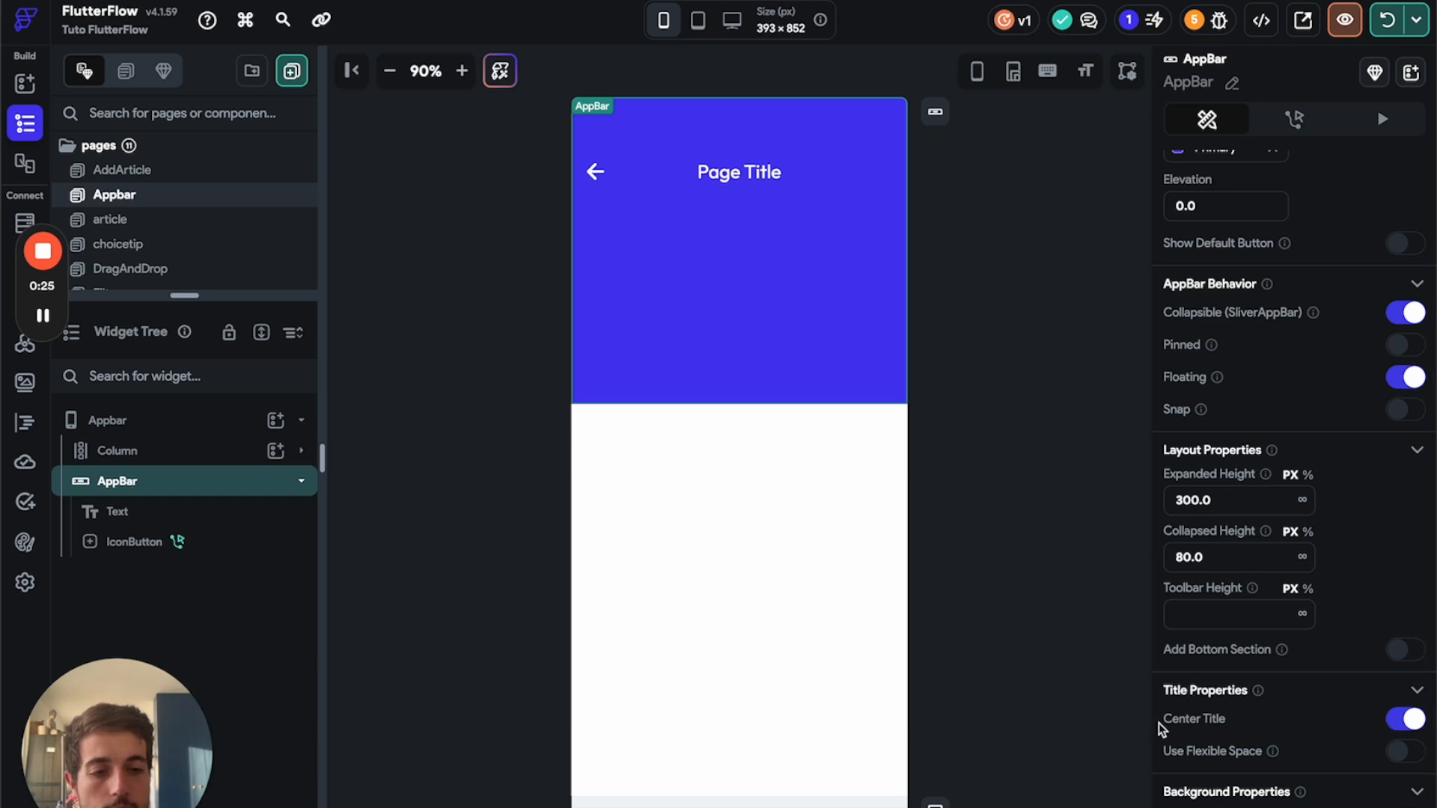
# - Try the AppBar's Center Title option by turning it off and back on
pyautogui.click(1405, 720)
pyautogui.click(1410, 721)
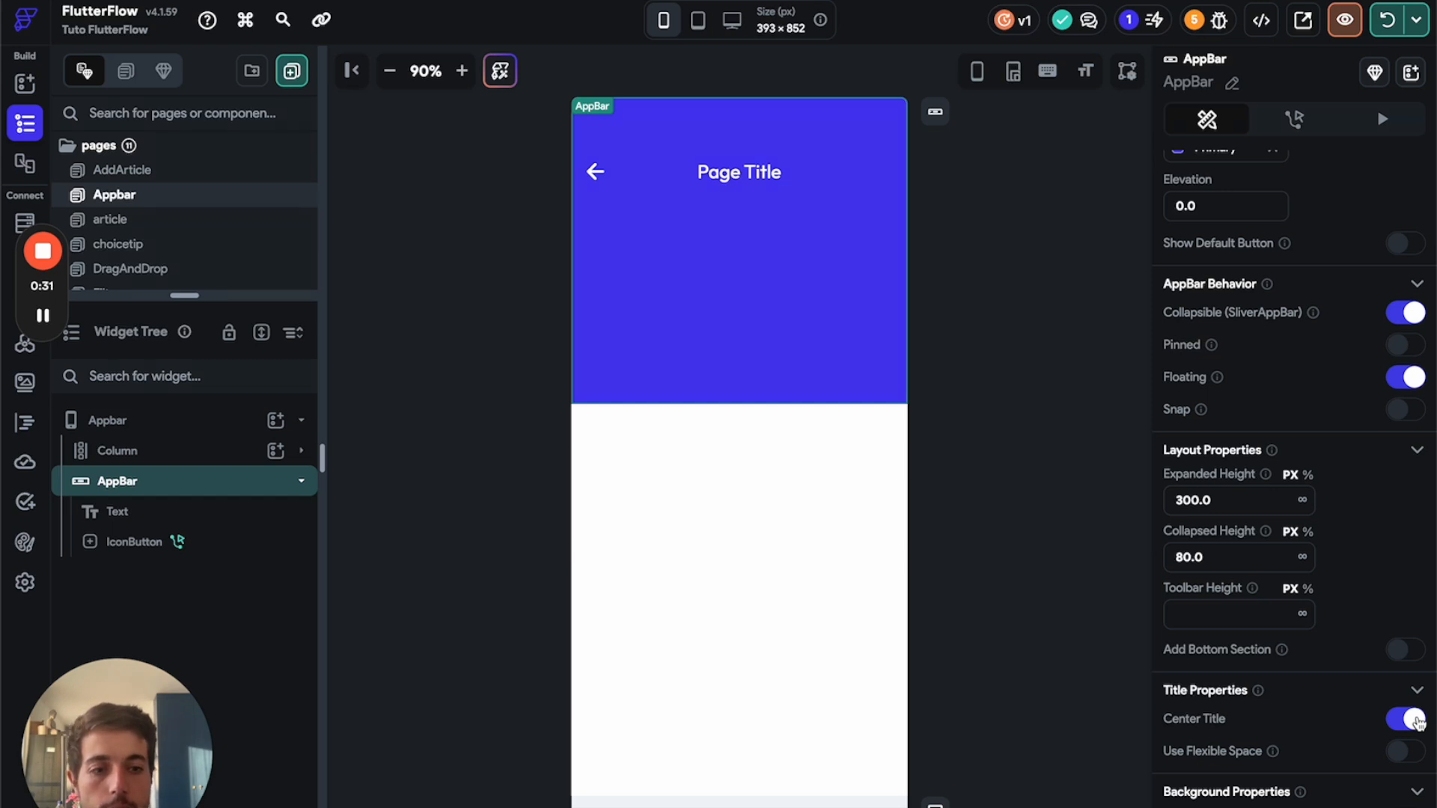
pyautogui.click(1410, 719)
pyautogui.click(1410, 720)
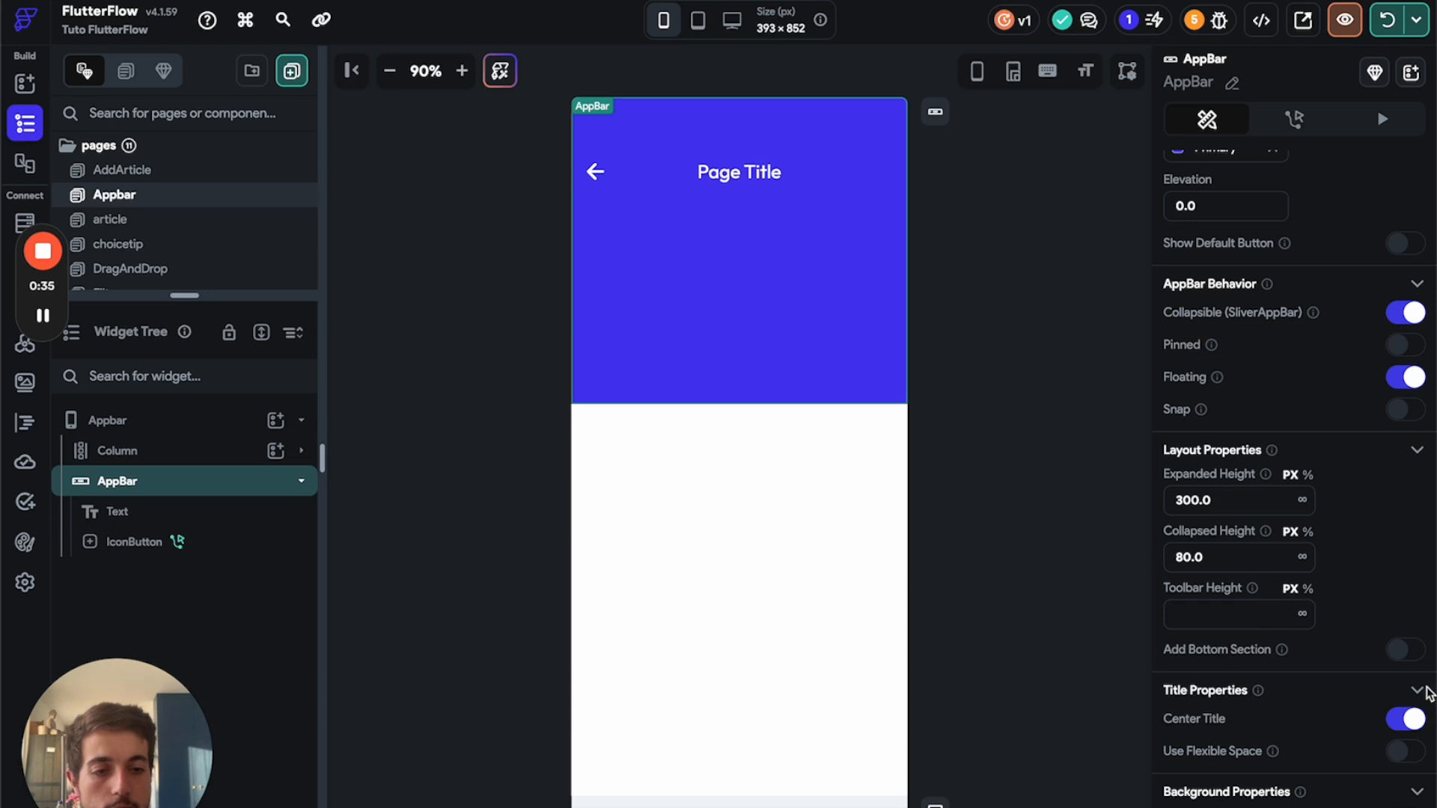
# - Enable Add Background Widget for the AppBar and select the Image under AppBar Background to view its properties
pyautogui.click(1405, 807)
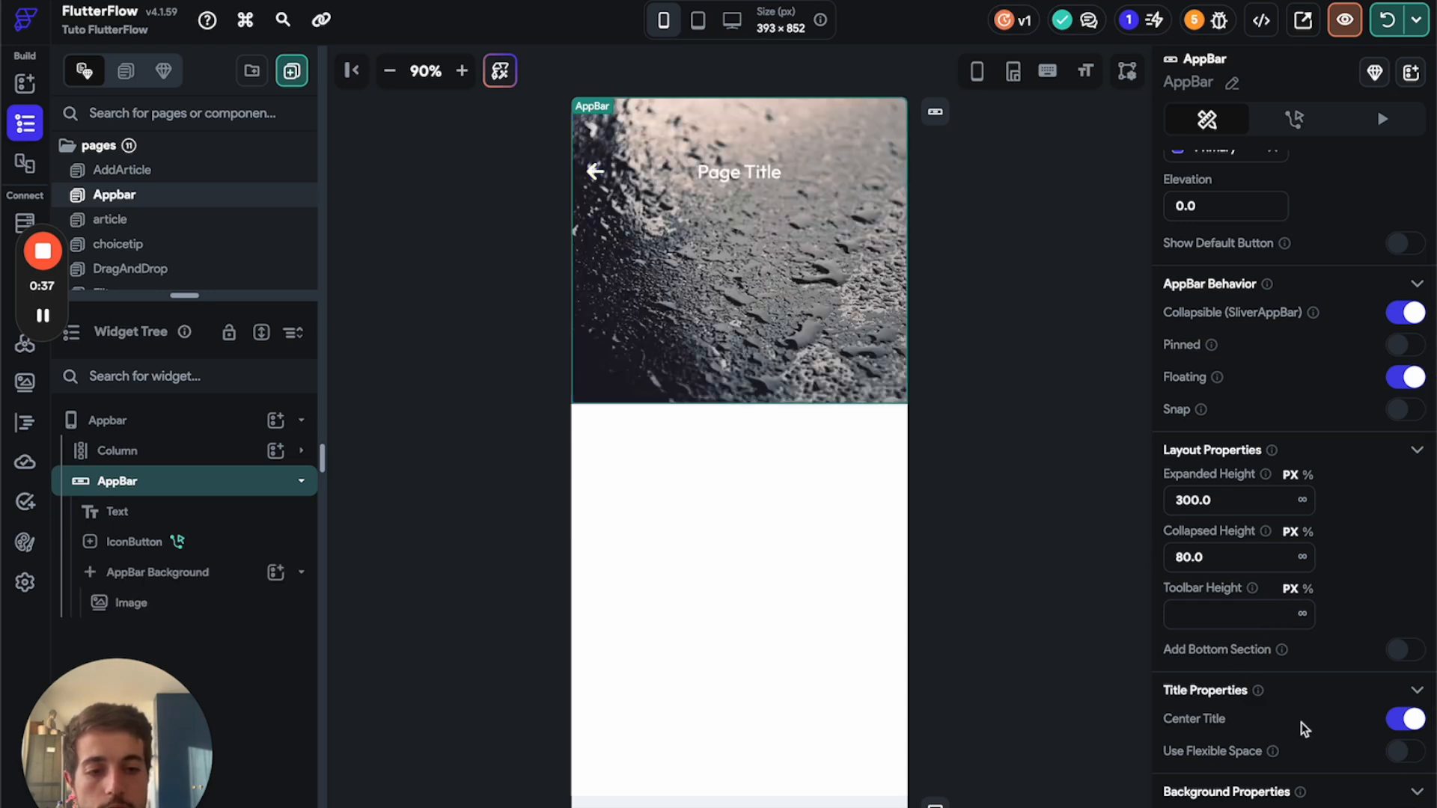
pyautogui.scroll(-1, 1321, 730)
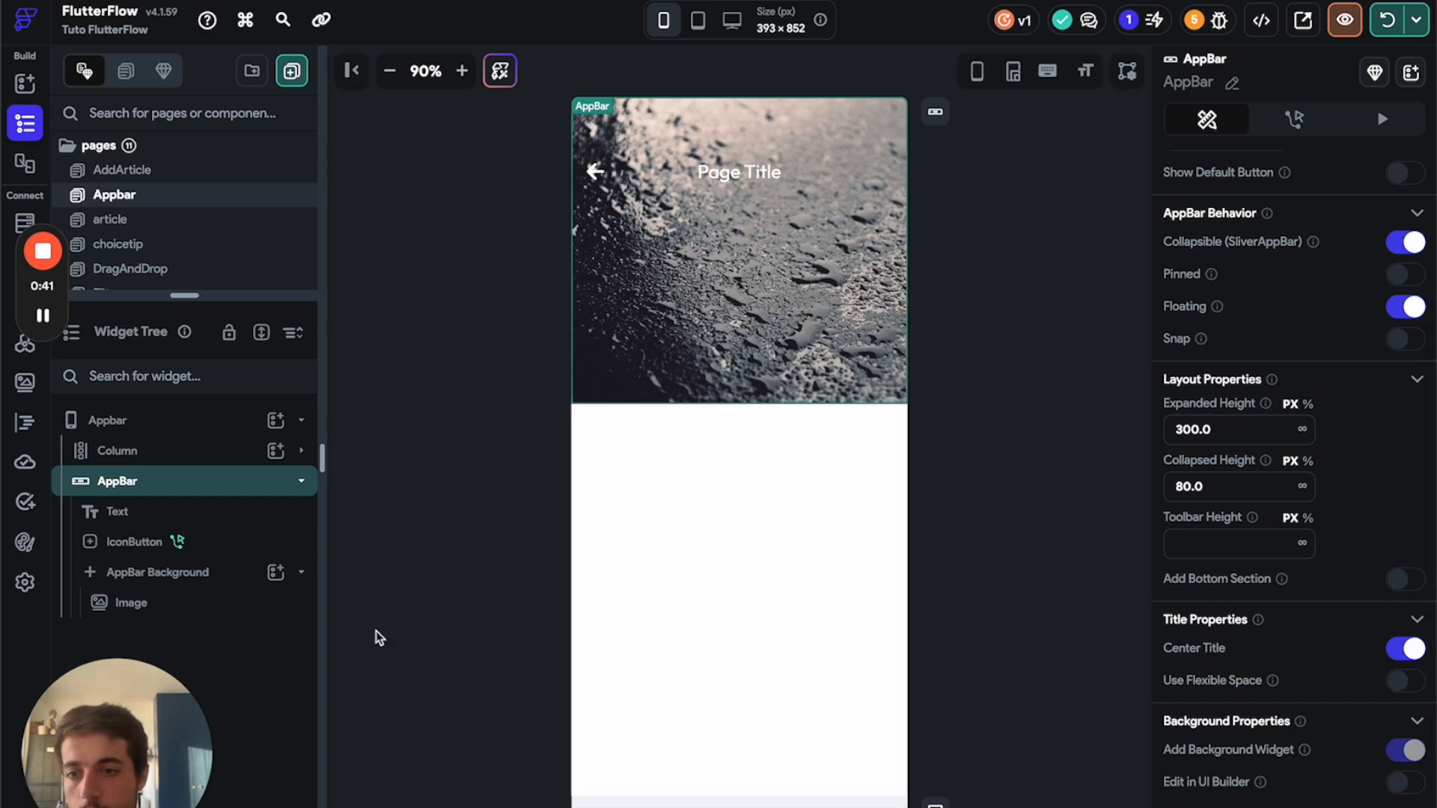
pyautogui.click(224, 580)
pyautogui.click(192, 607)
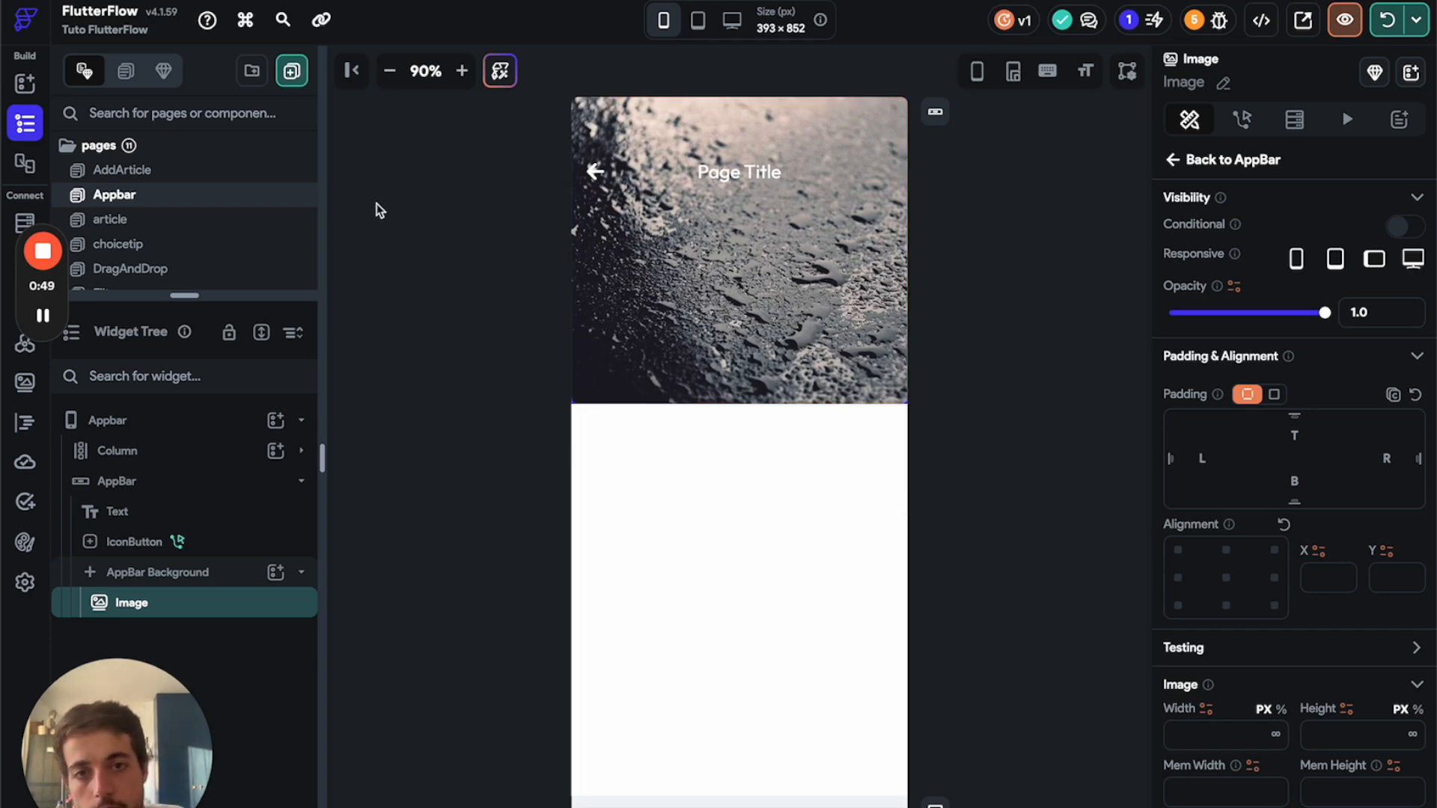
pyautogui.moveTo(44, 280)
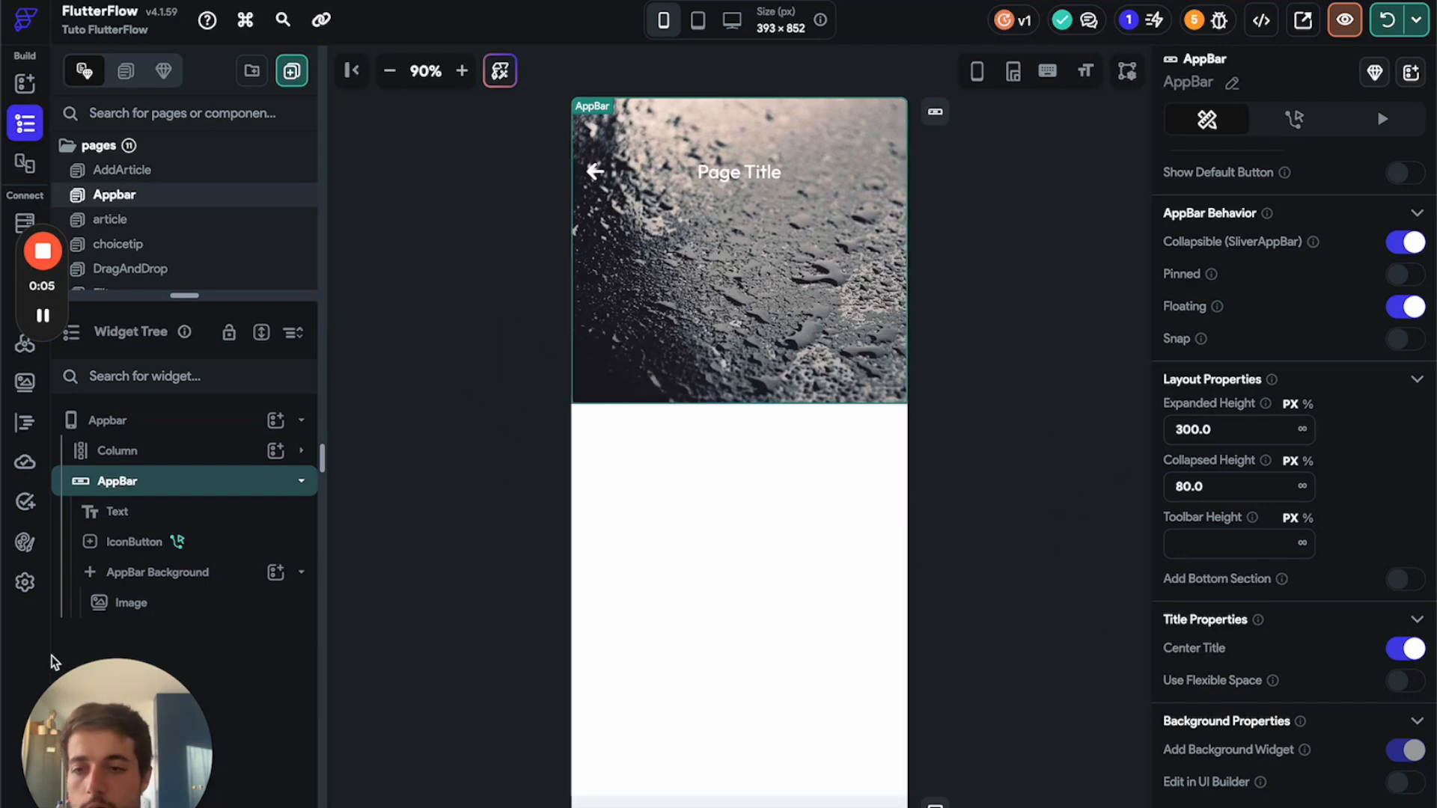
# - Examine the AppBar background Image's properties, including the available Image Type options
pyautogui.click(157, 613)
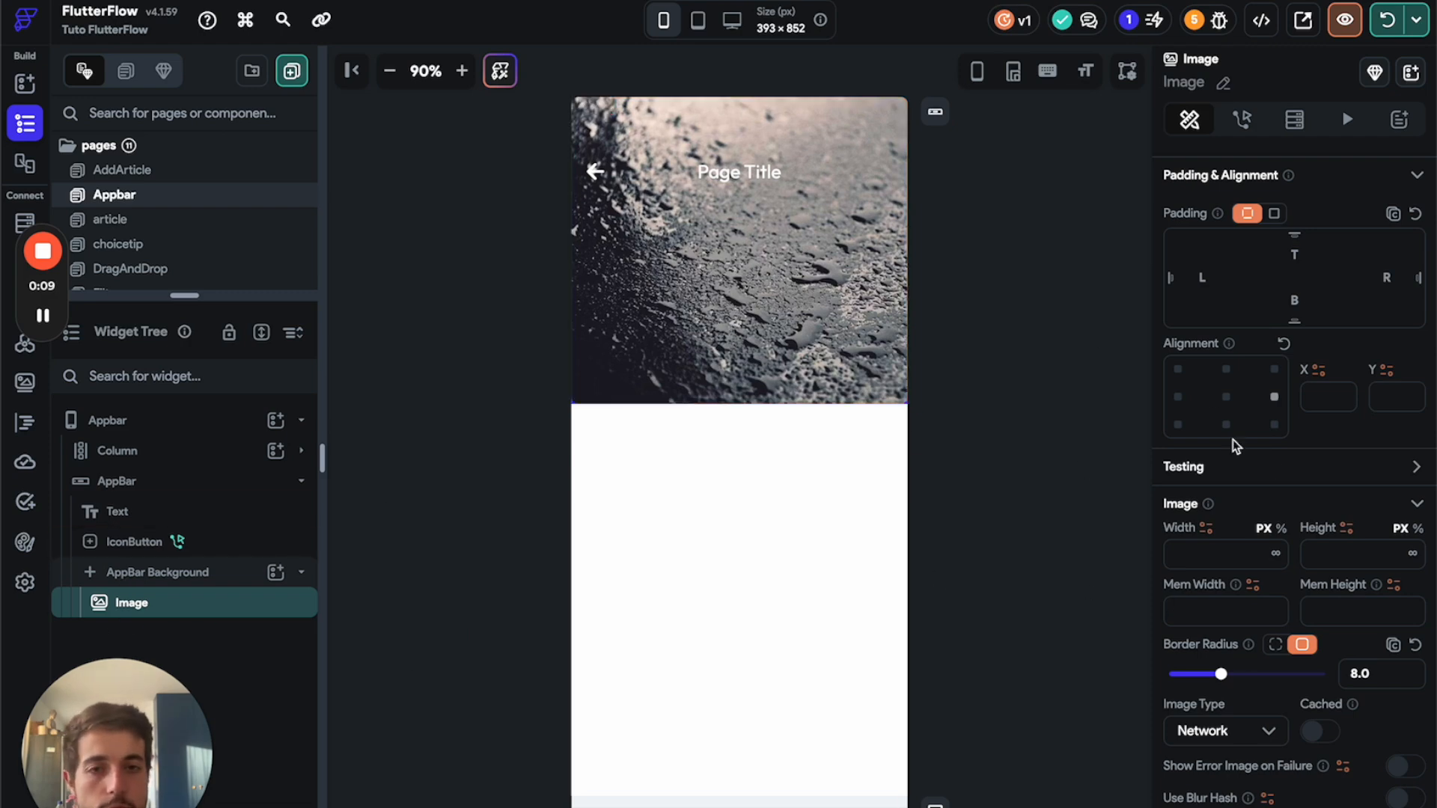
pyautogui.scroll(-3, 1330, 645)
pyautogui.scroll(-1, 1330, 682)
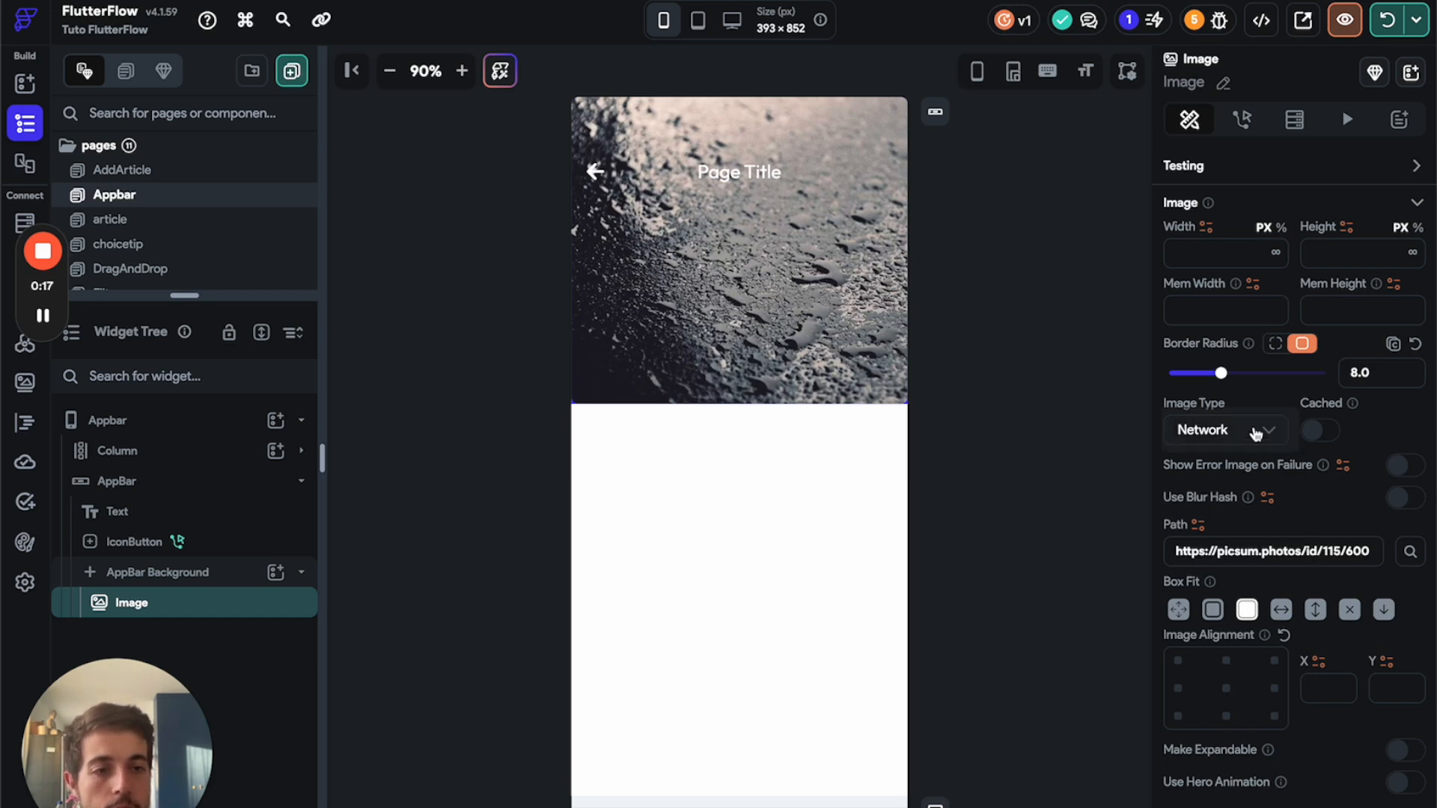
pyautogui.click(1256, 429)
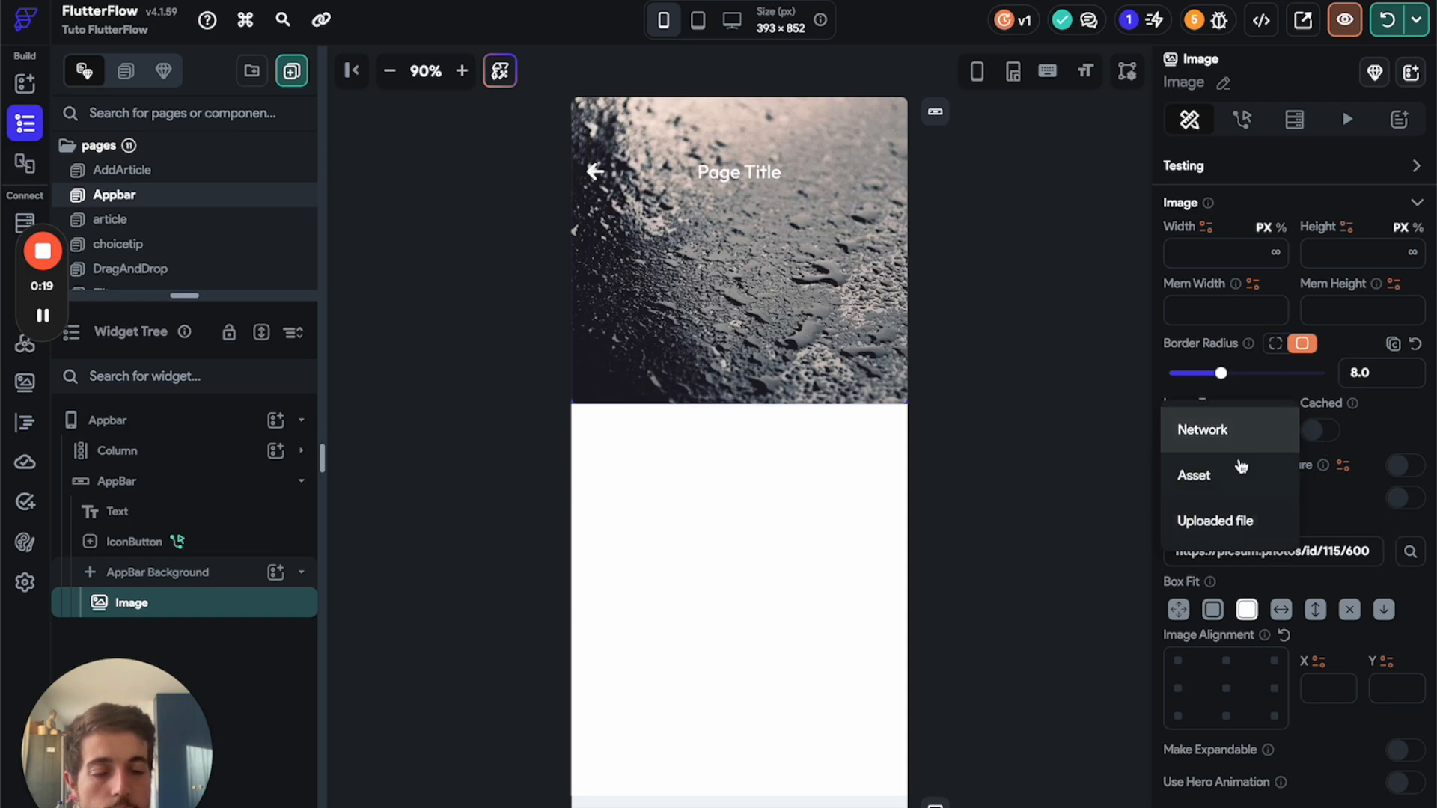
pyautogui.click(1323, 511)
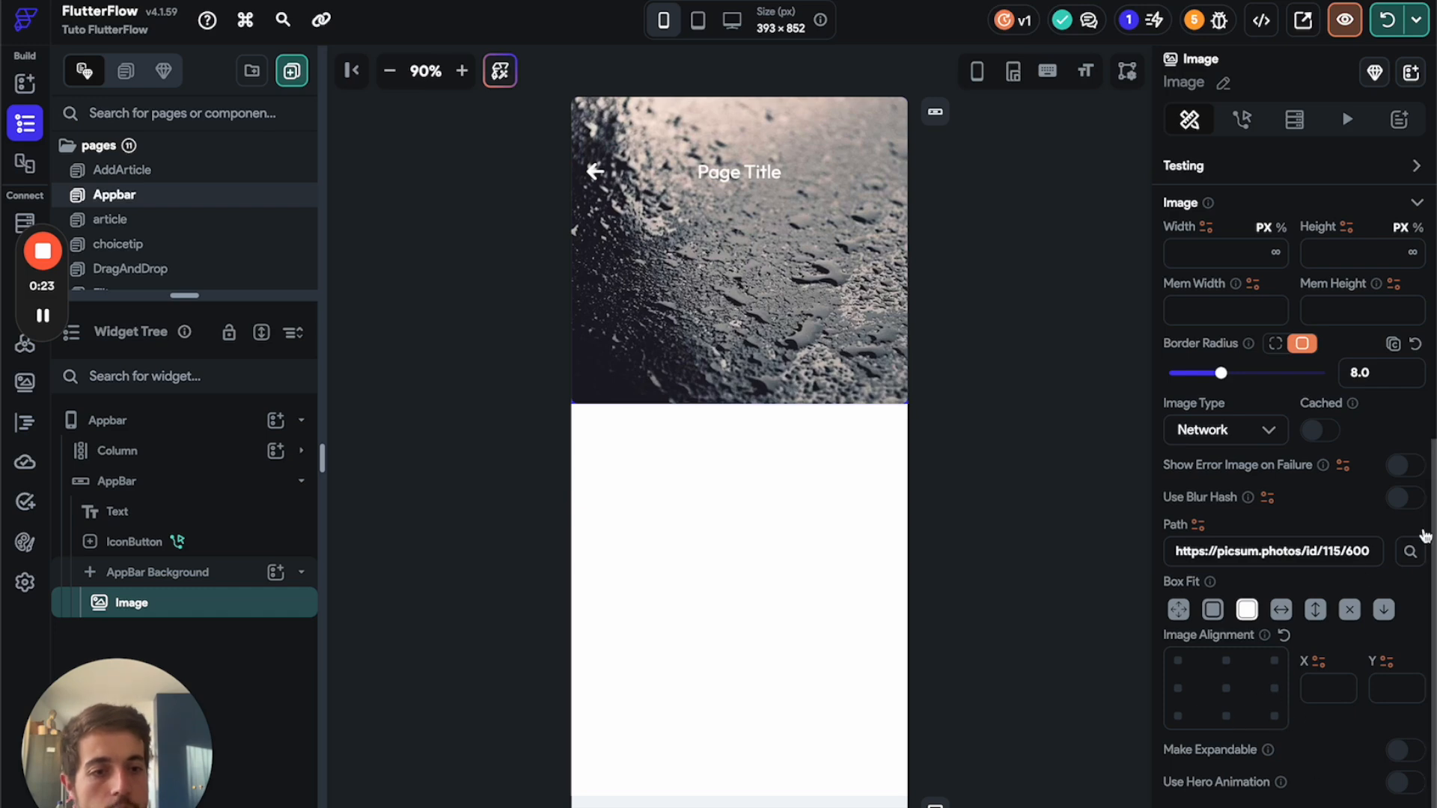
pyautogui.scroll(4, 1376, 569)
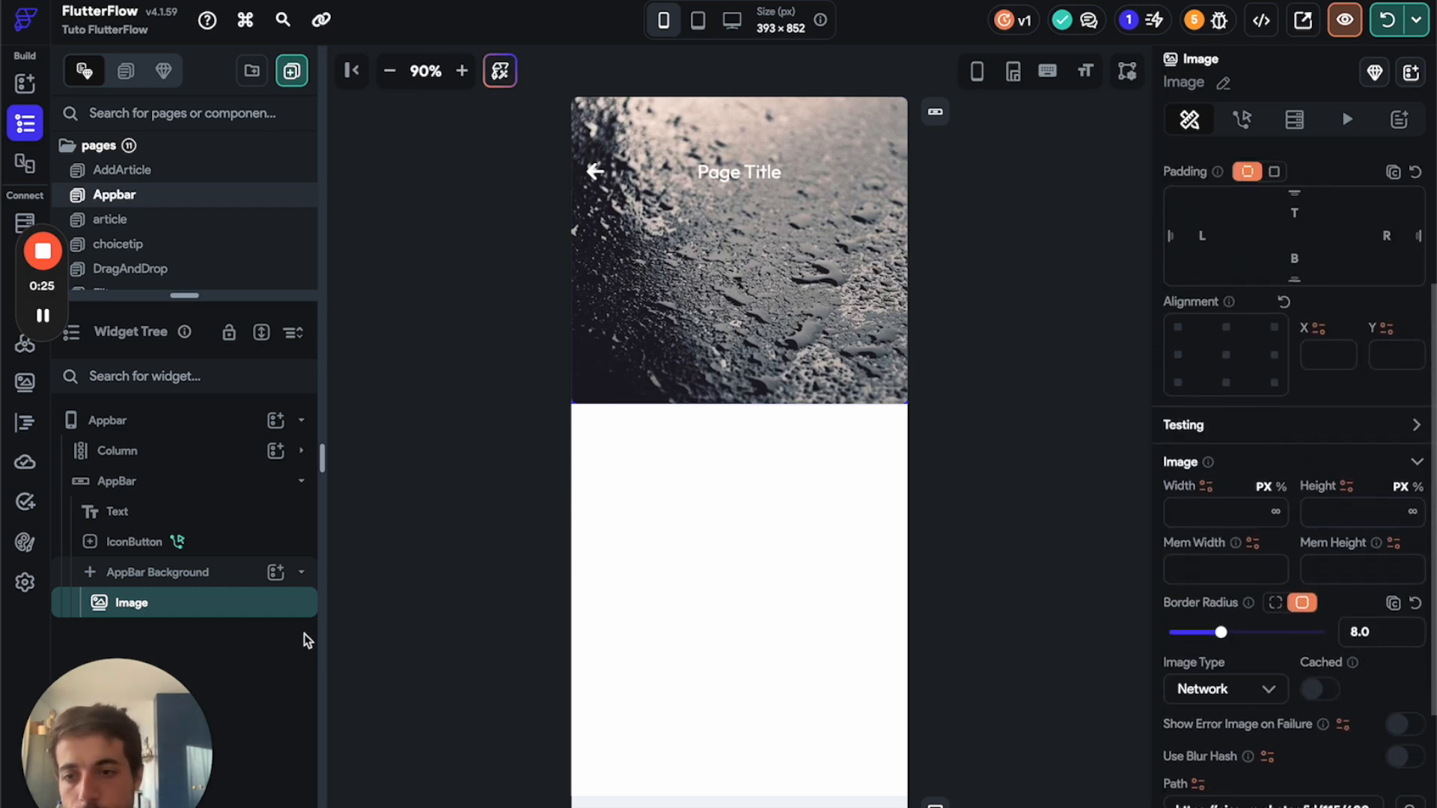
# - Enable Edit in UI Builder for the AppBar background and select the background image on the canvas to review its properties
pyautogui.click(247, 481)
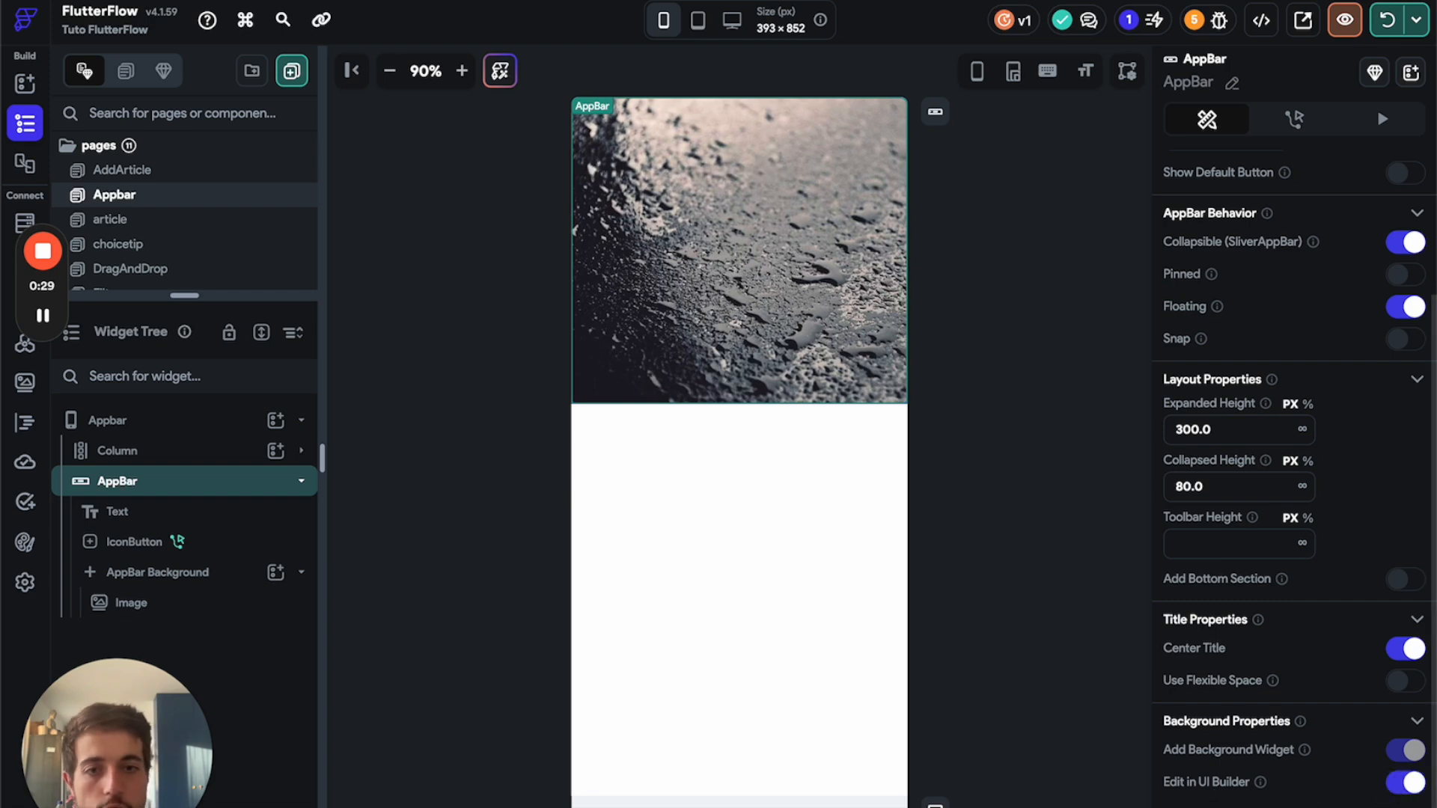
pyautogui.click(842, 326)
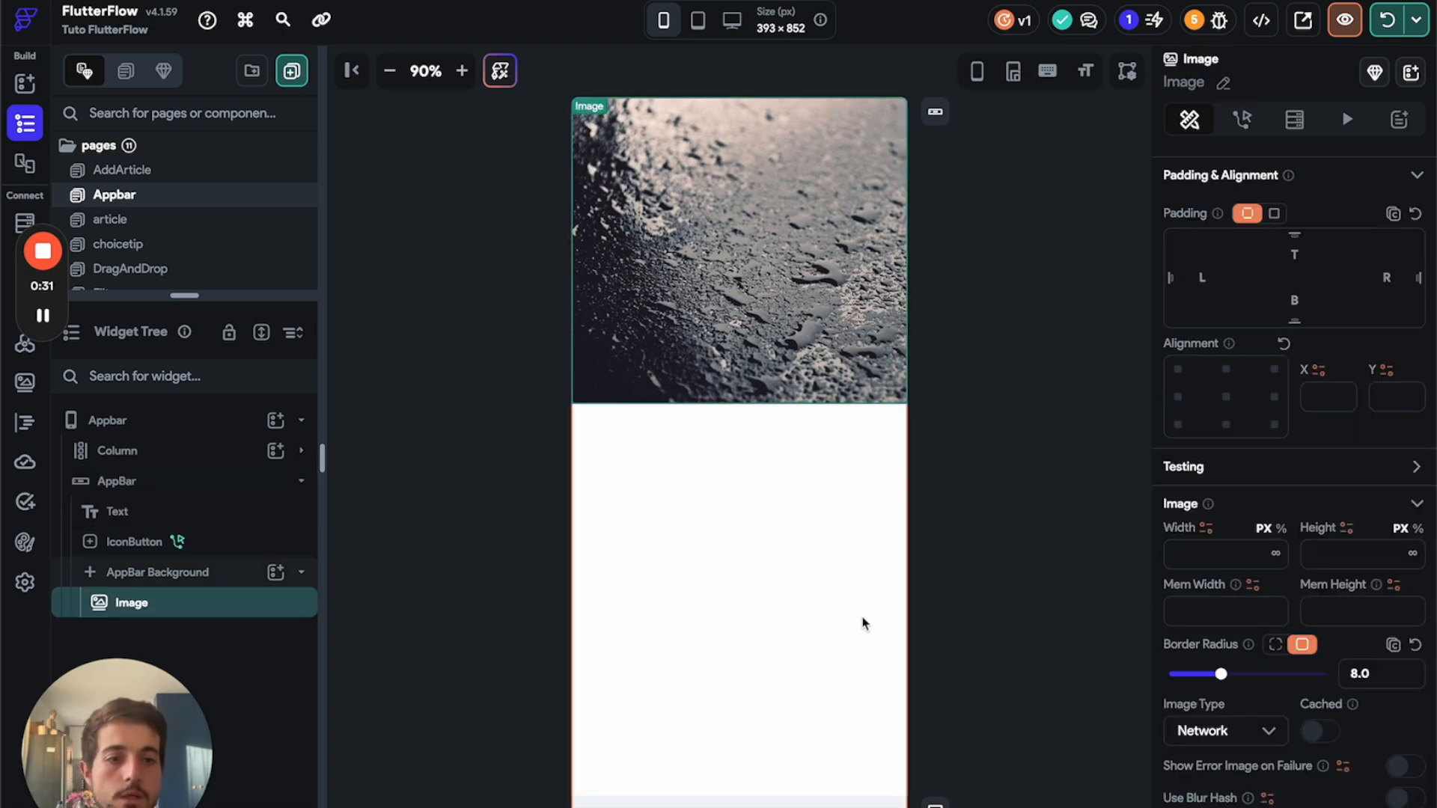
pyautogui.scroll(-2, 1377, 688)
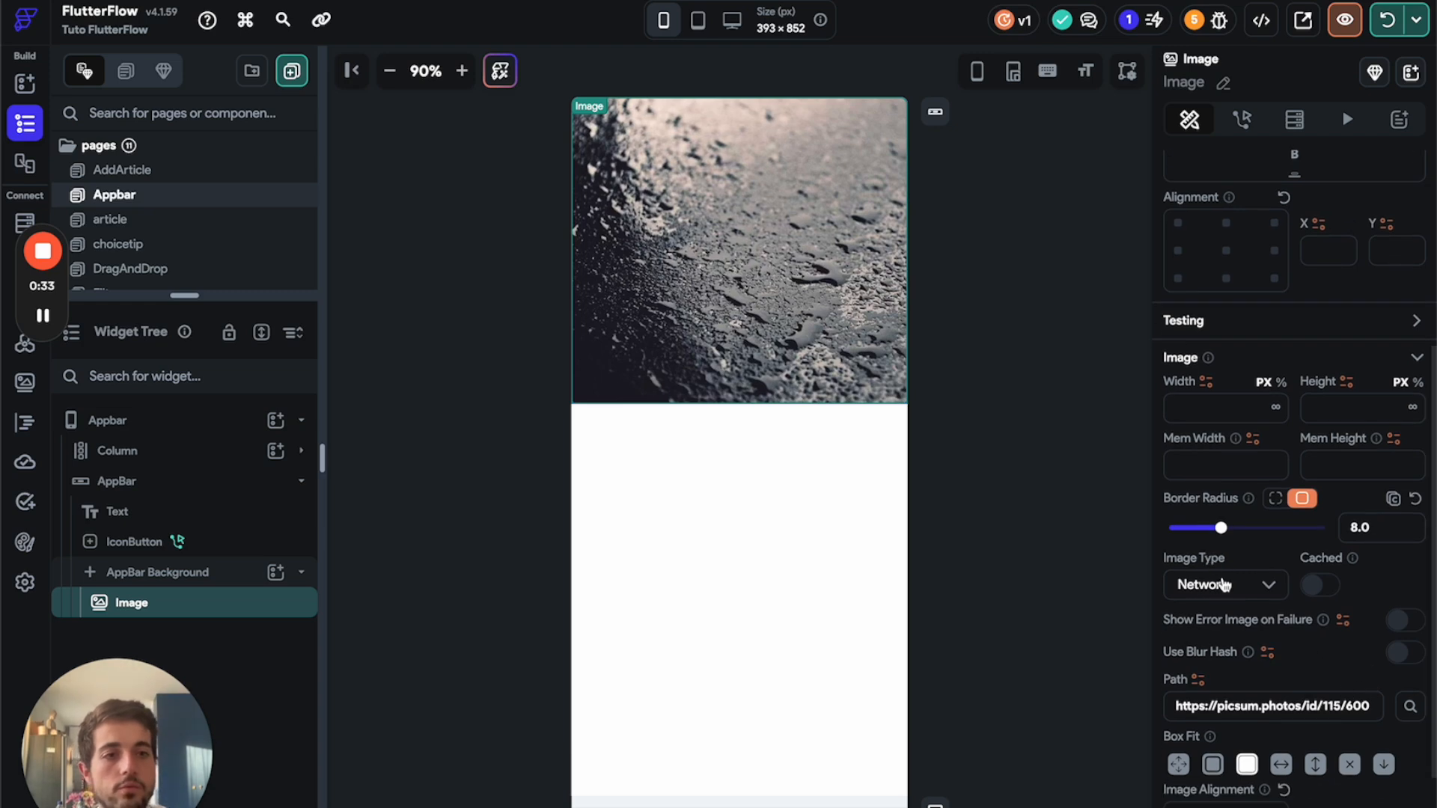
pyautogui.scroll(2, 1239, 592)
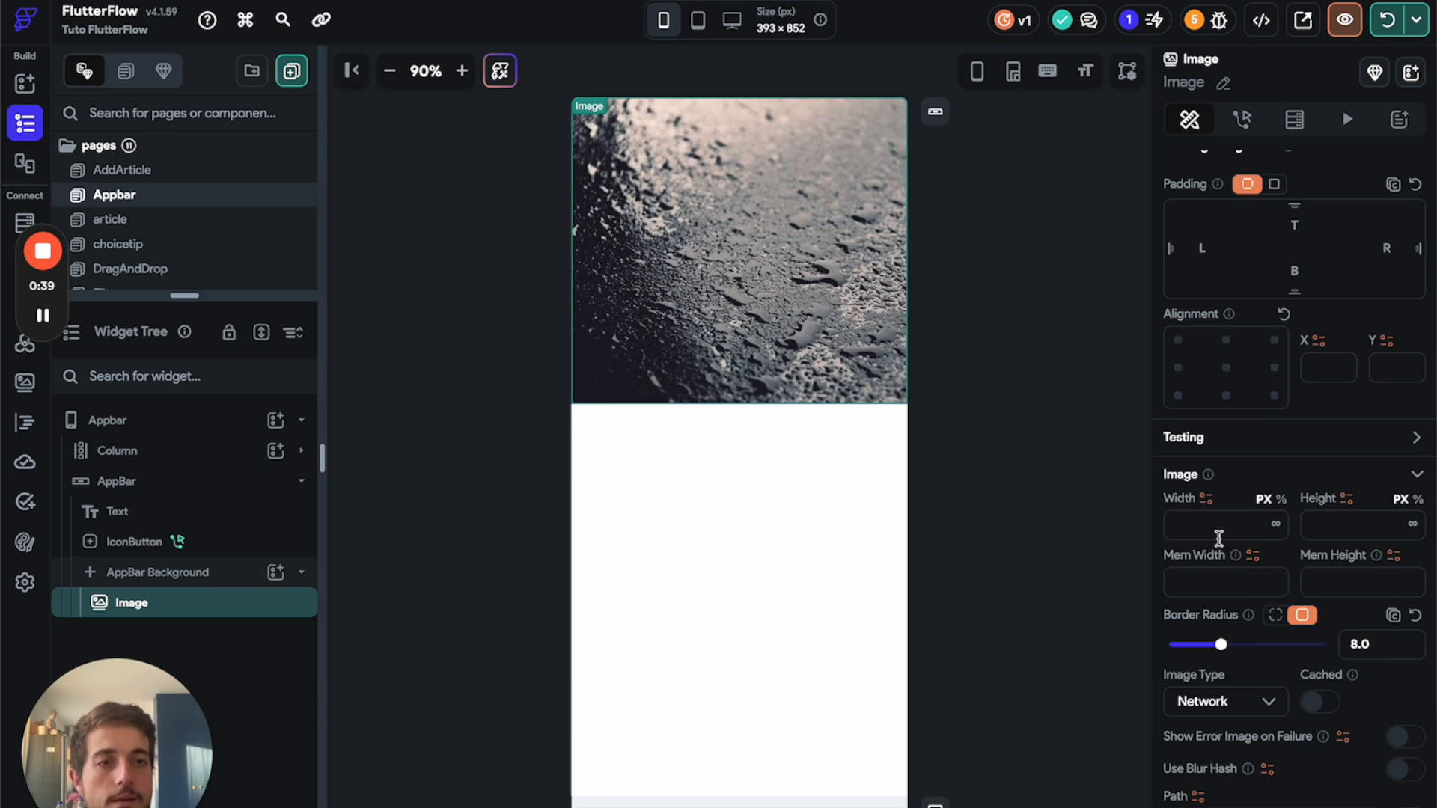
pyautogui.scroll(3, 1218, 537)
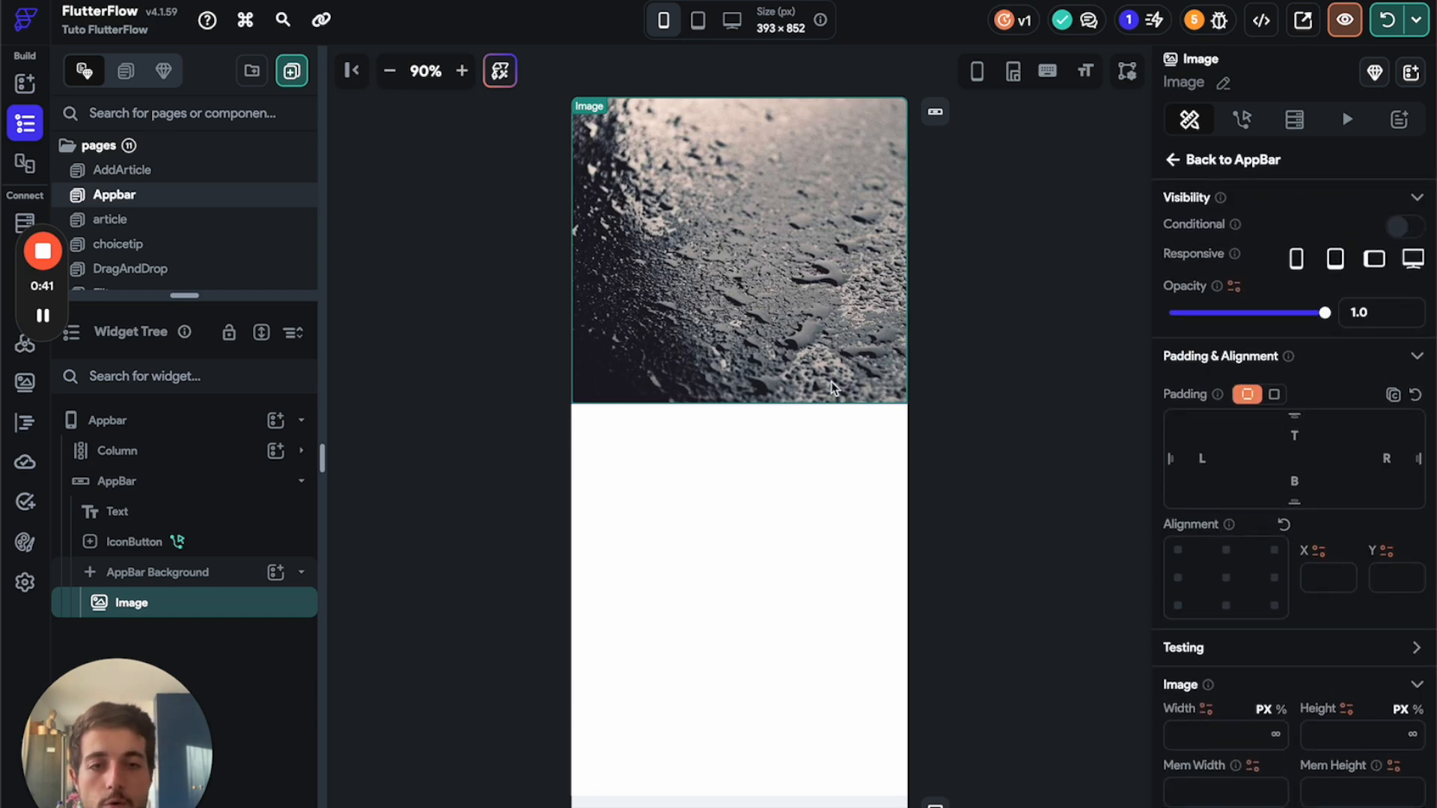